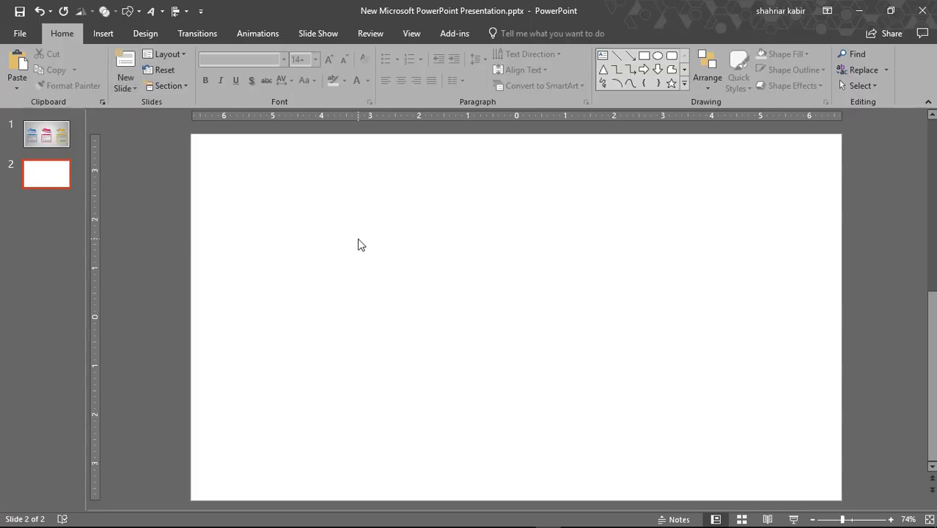
# Step: Give slide 2 a radial gradient background with stops at 3%, 70% and 77%
pyautogui.rightClick(358, 244)
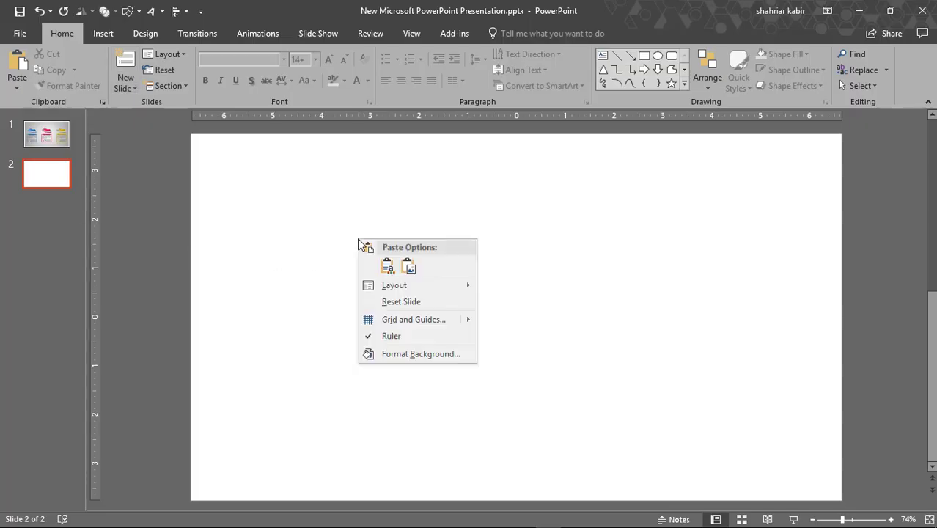
pyautogui.click(401, 351)
pyautogui.click(785, 217)
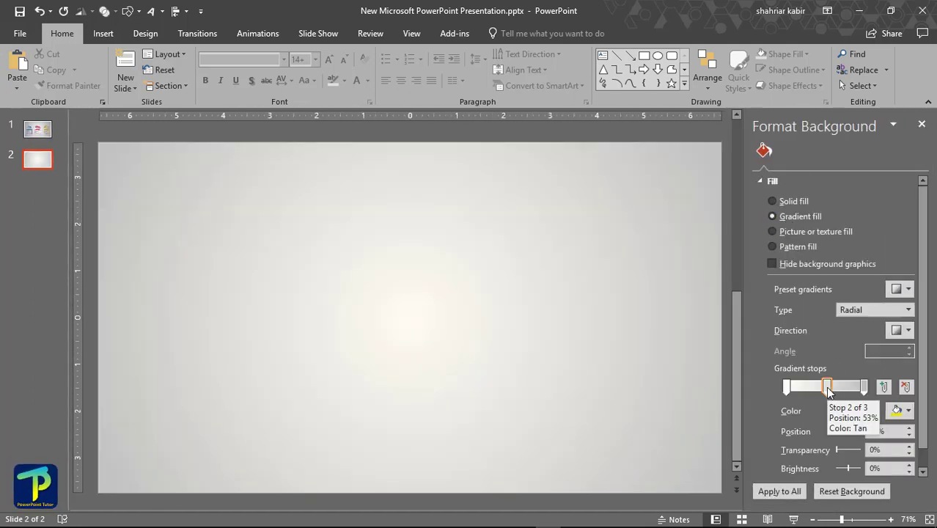
pyautogui.moveTo(828, 391); pyautogui.dragTo(848, 394)
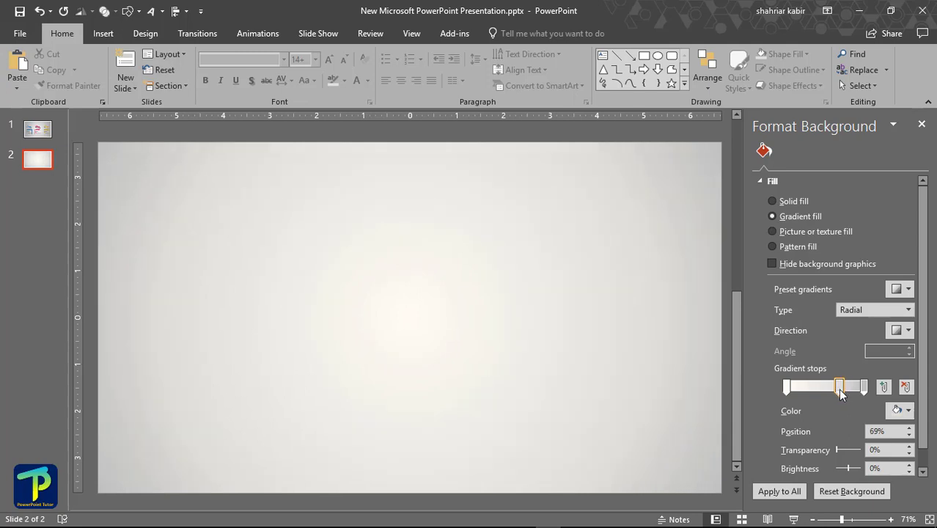
pyautogui.click(786, 387)
pyautogui.moveTo(786, 389); pyautogui.dragTo(809, 394)
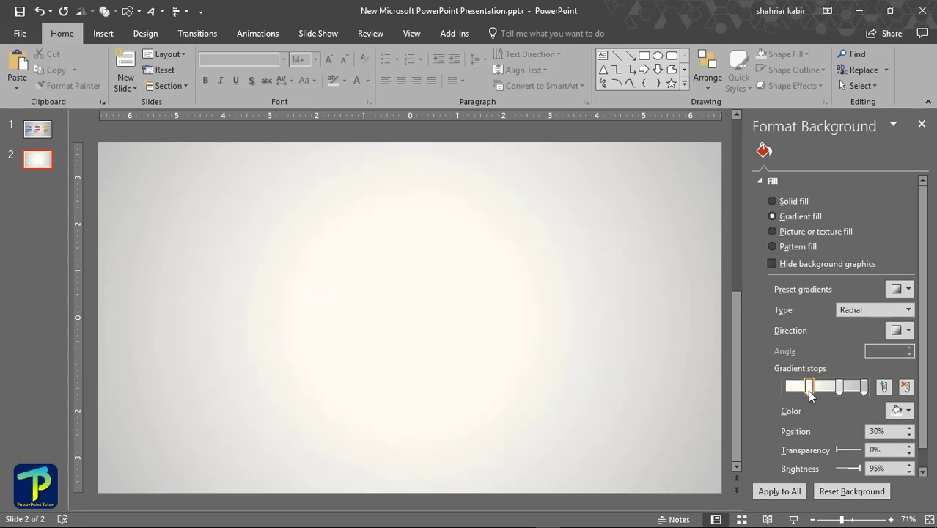
pyautogui.moveTo(841, 392)
pyautogui.mouseDown()
pyautogui.moveTo(849, 392)
pyautogui.moveTo(790, 387)
pyautogui.mouseUp()
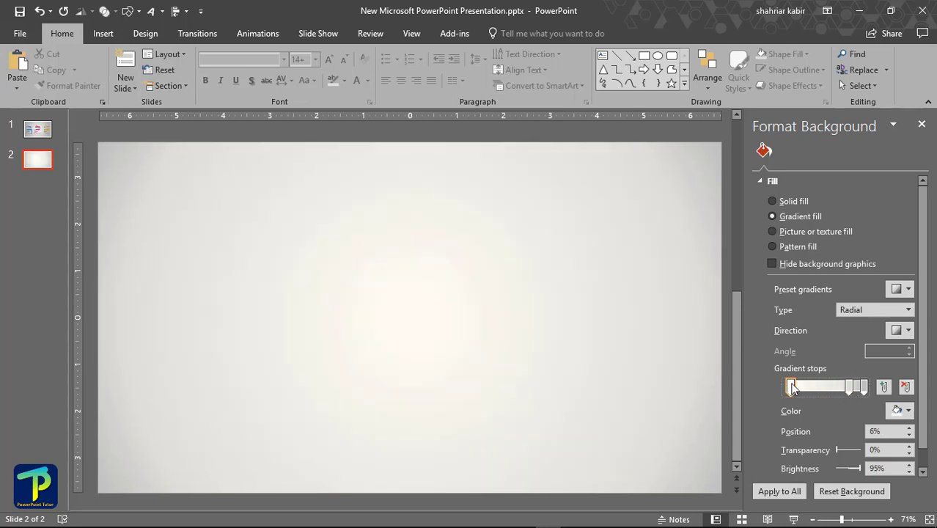
pyautogui.click(921, 125)
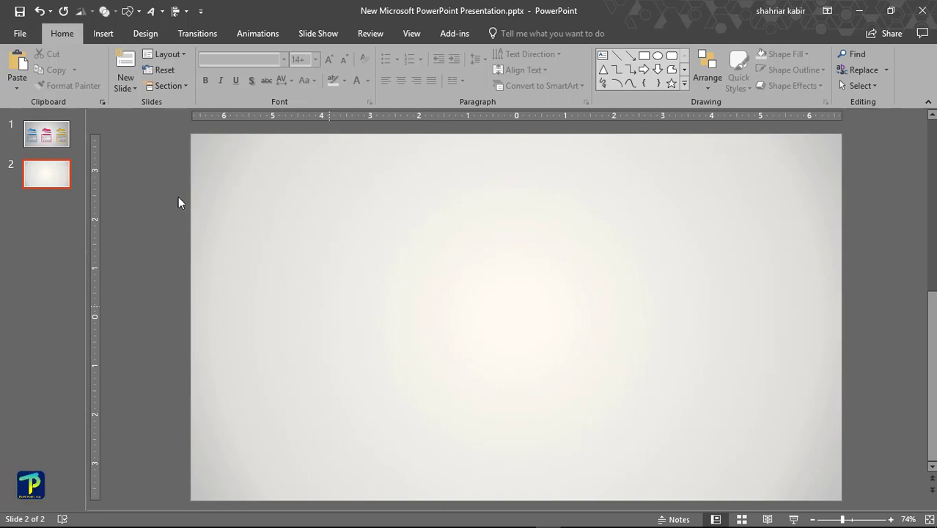
# Step: Draw a yellow down arrow and size it 2.96" tall by 2.53" wide
pyautogui.click(103, 33)
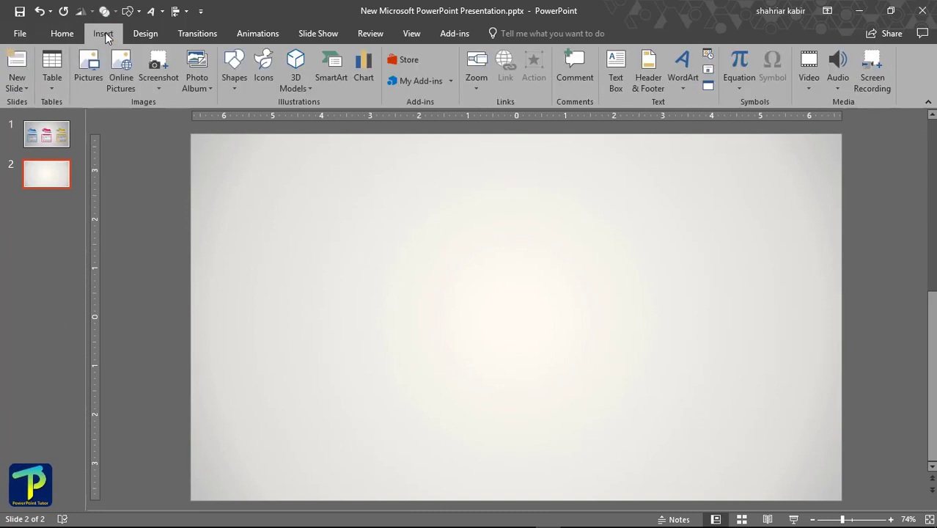
pyautogui.click(233, 80)
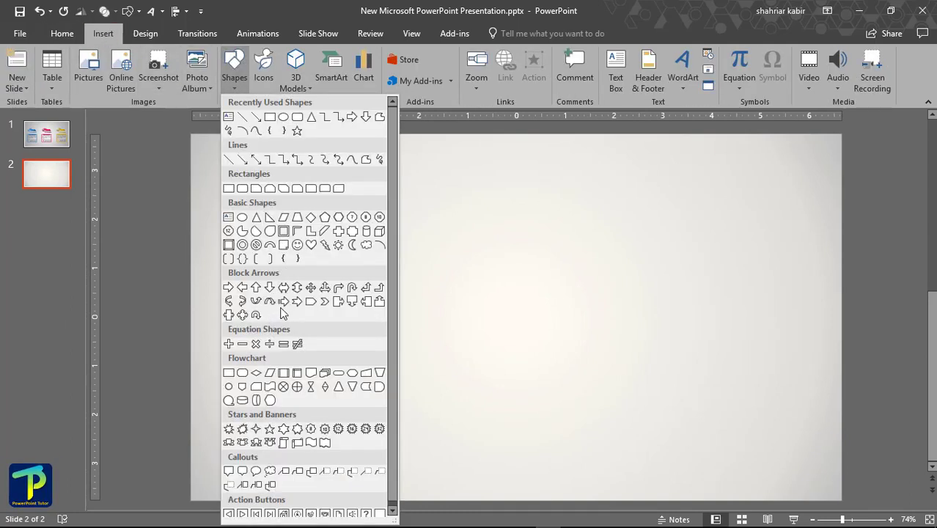
pyautogui.click(269, 288)
pyautogui.moveTo(354, 225); pyautogui.dragTo(476, 368)
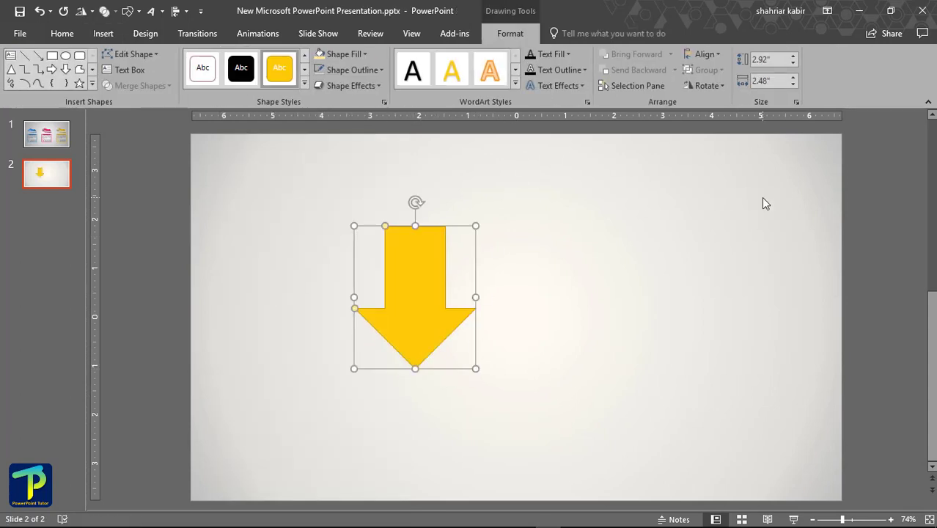
pyautogui.moveTo(763, 59); pyautogui.dragTo(790, 72)
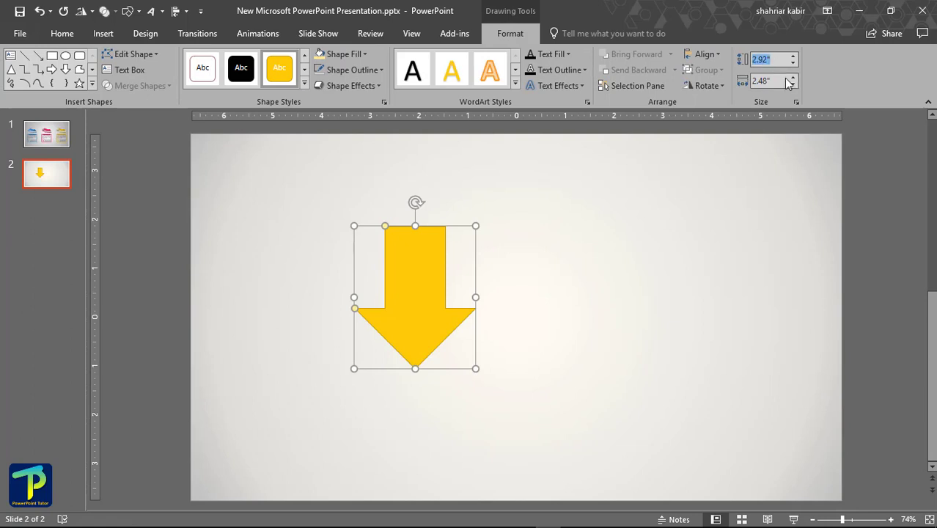
pyautogui.write('2')
pyautogui.click(794, 77)
pyautogui.click(794, 77)
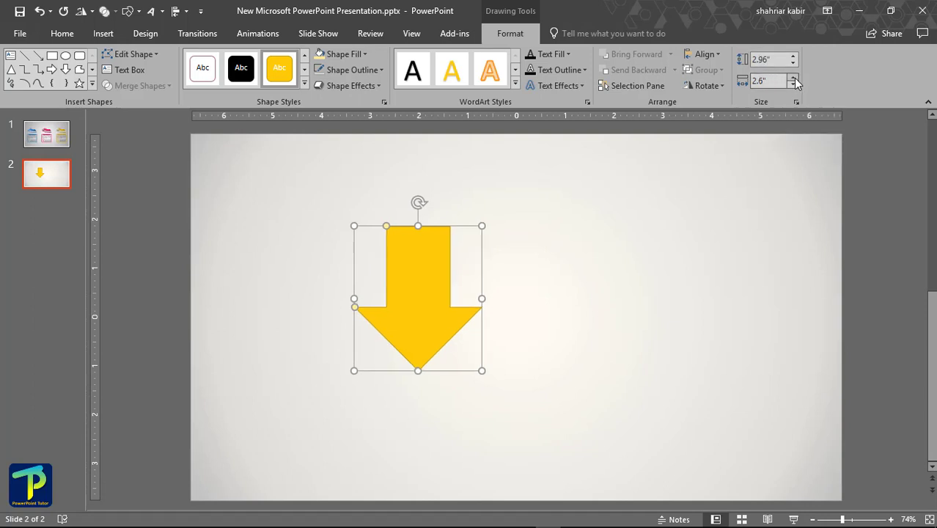
pyautogui.click(774, 80)
pyautogui.click(609, 284)
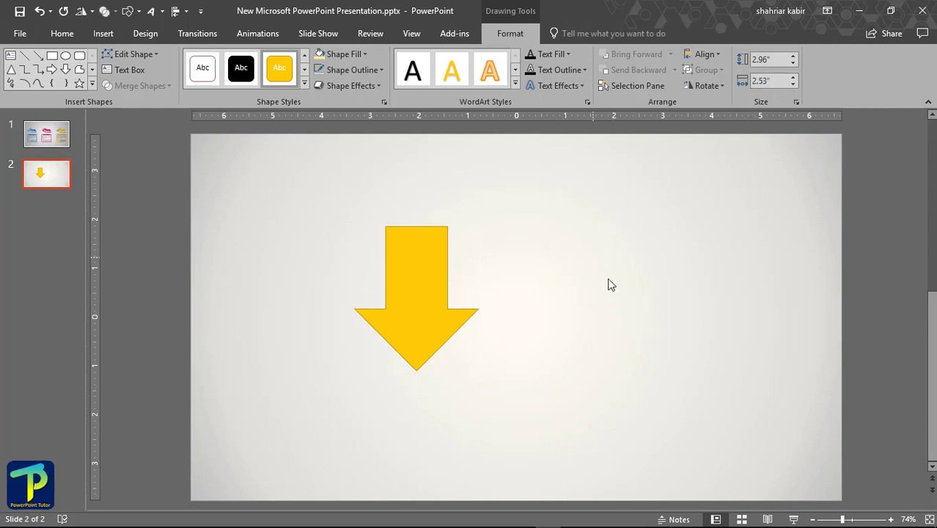
# Step: Remove the arrow's outline and move it just right of the slide centre
pyautogui.click(417, 311)
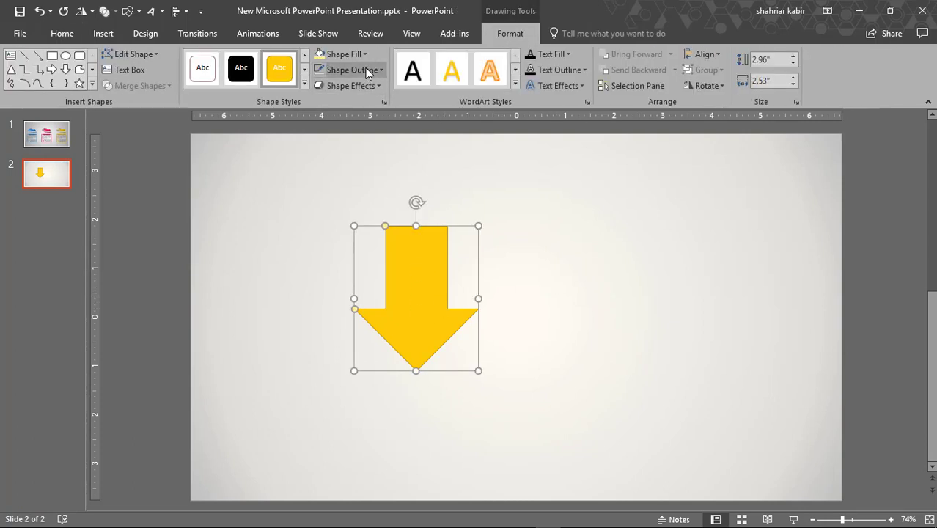
pyautogui.click(365, 69)
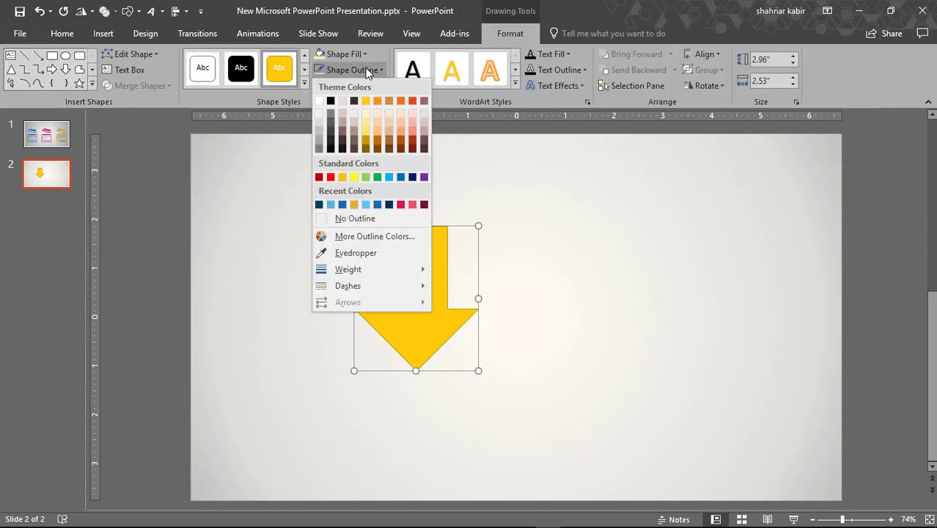
pyautogui.click(357, 220)
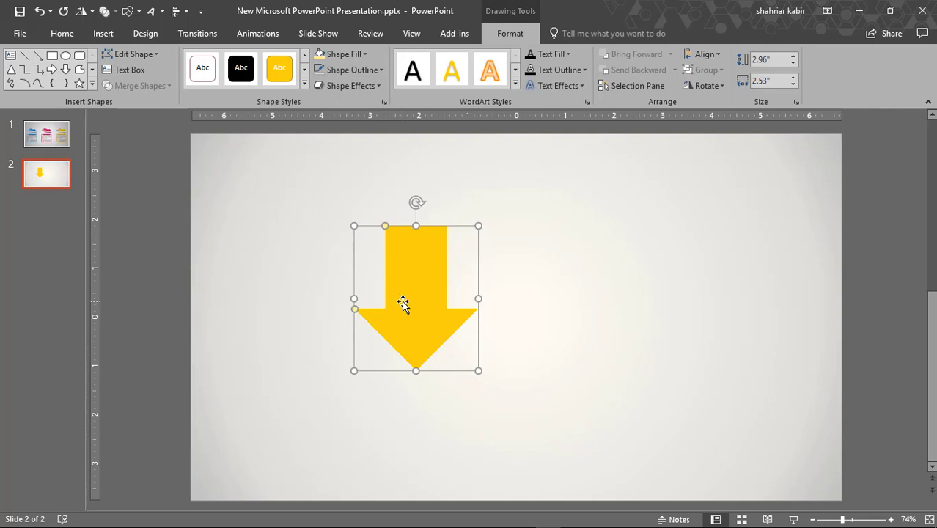
pyautogui.moveTo(402, 303); pyautogui.dragTo(510, 333)
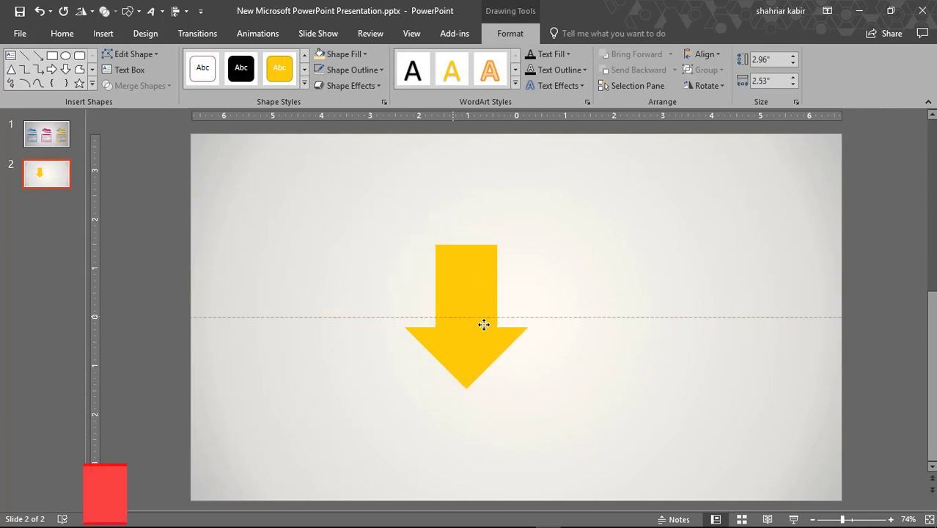
# Step: Paste the colour-dot palette onto the slide and give the yellow arrow a gradient fill
pyautogui.click(228, 173)
pyautogui.hotkey('ctrl', 'v')
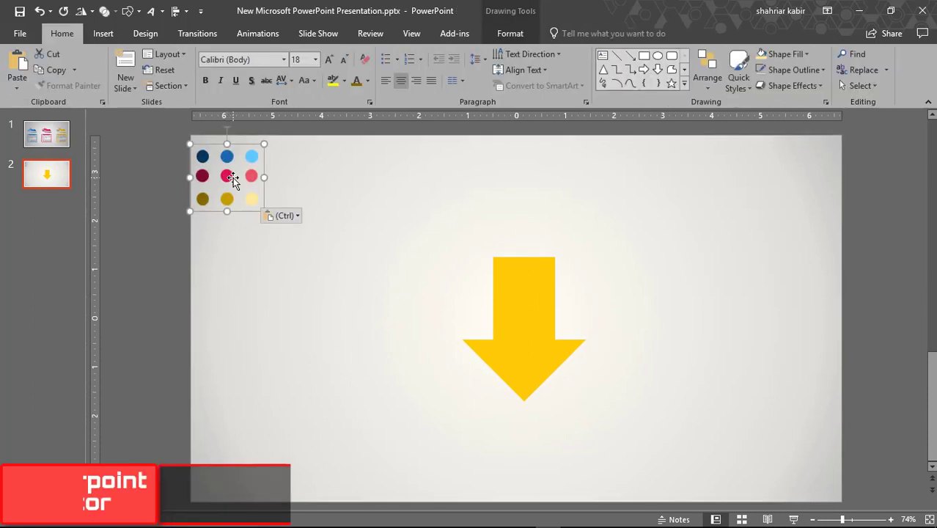
pyautogui.click(542, 337)
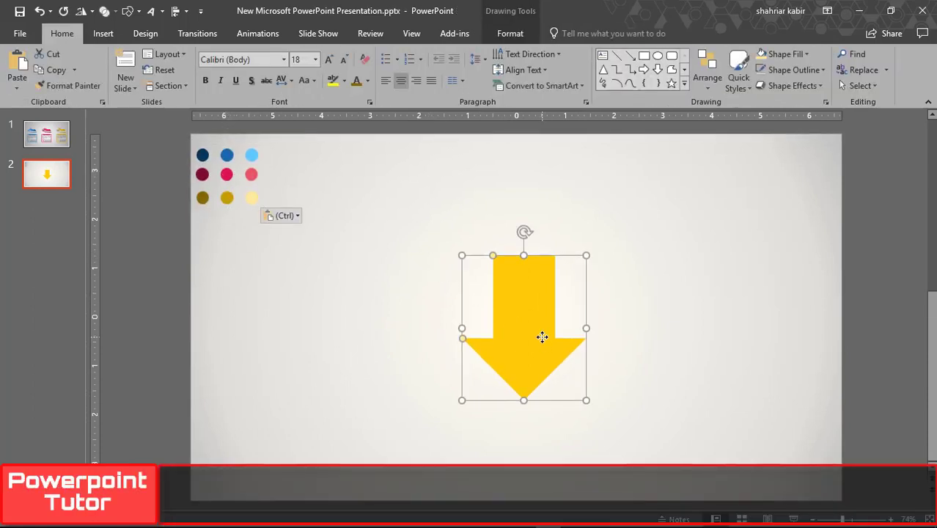
pyautogui.rightClick(542, 336)
pyautogui.click(592, 328)
pyautogui.click(790, 256)
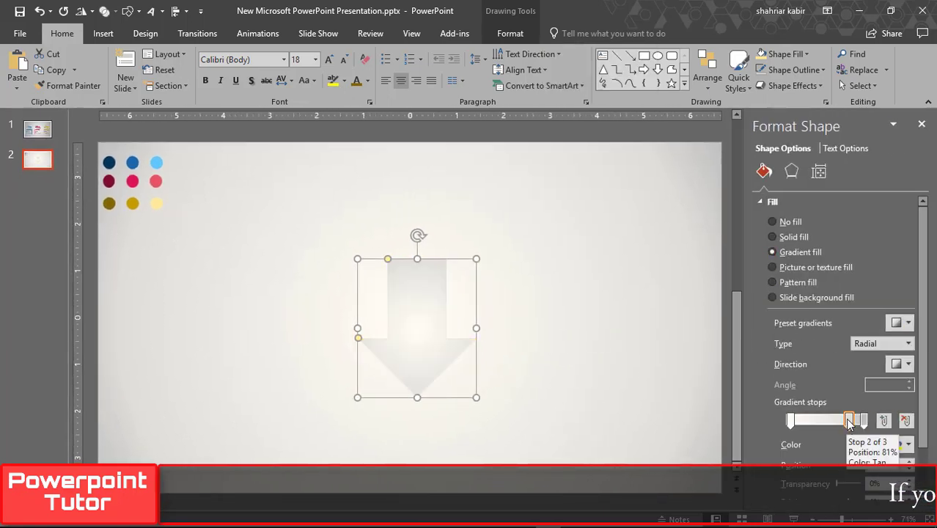
# Step: Move the middle gradient stop to 57% and colour the right stop with the dark blue dot
pyautogui.moveTo(846, 419); pyautogui.dragTo(827, 419)
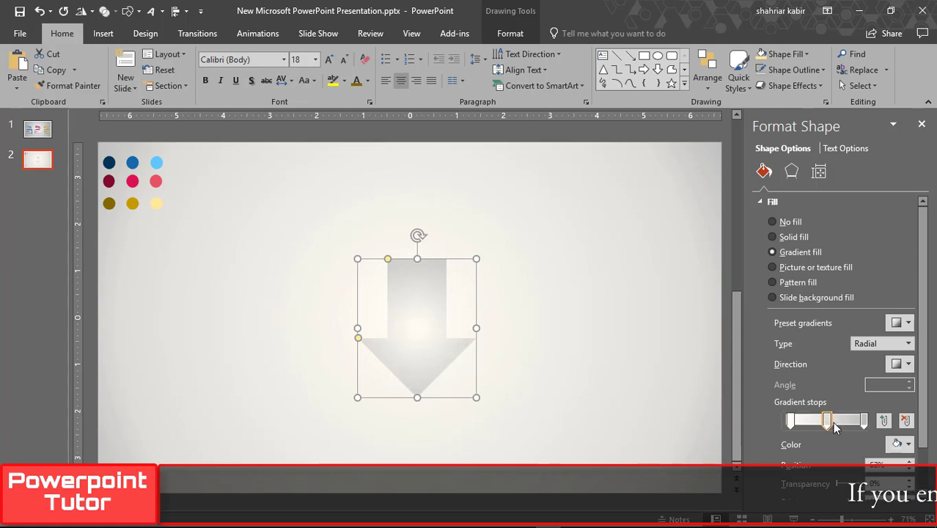
pyautogui.click(863, 420)
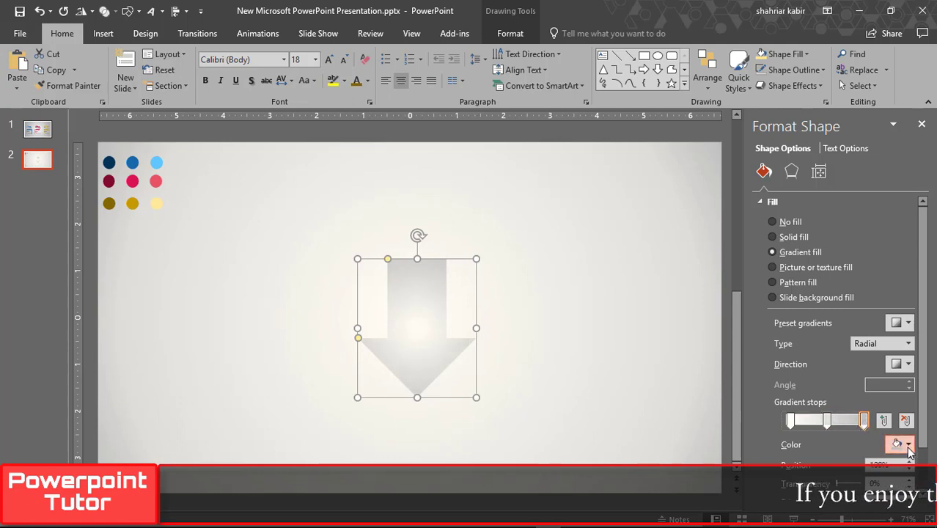
pyautogui.click(898, 443)
pyautogui.click(854, 427)
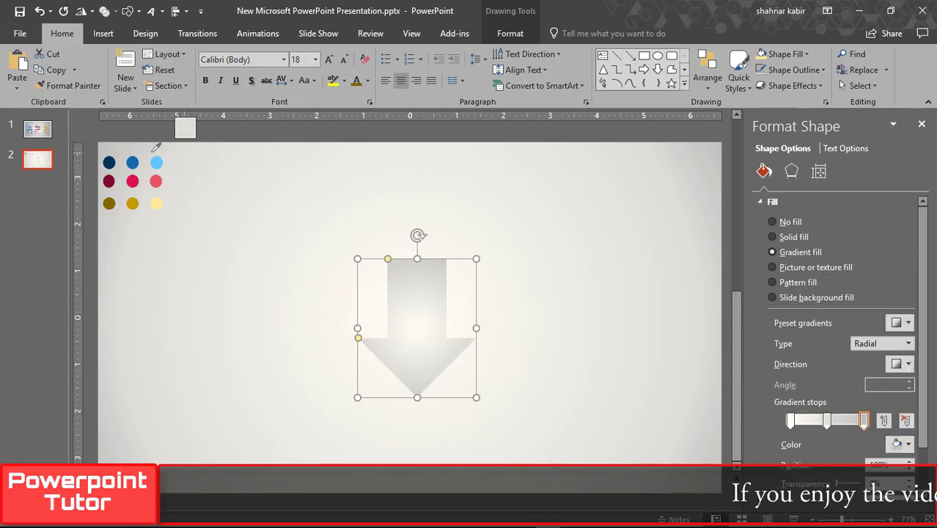
pyautogui.click(108, 163)
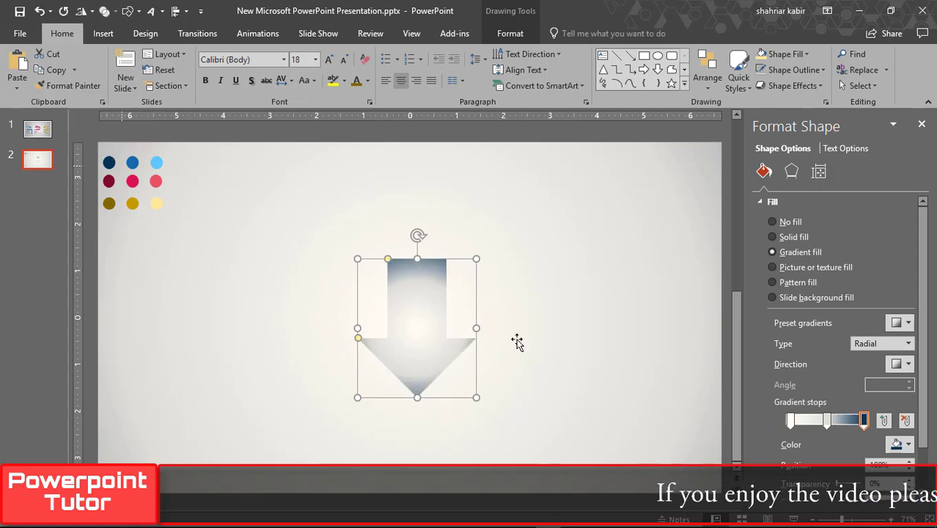
# Step: Colour the middle stop blue and the left stop light blue, sampled from the palette dots
pyautogui.click(827, 420)
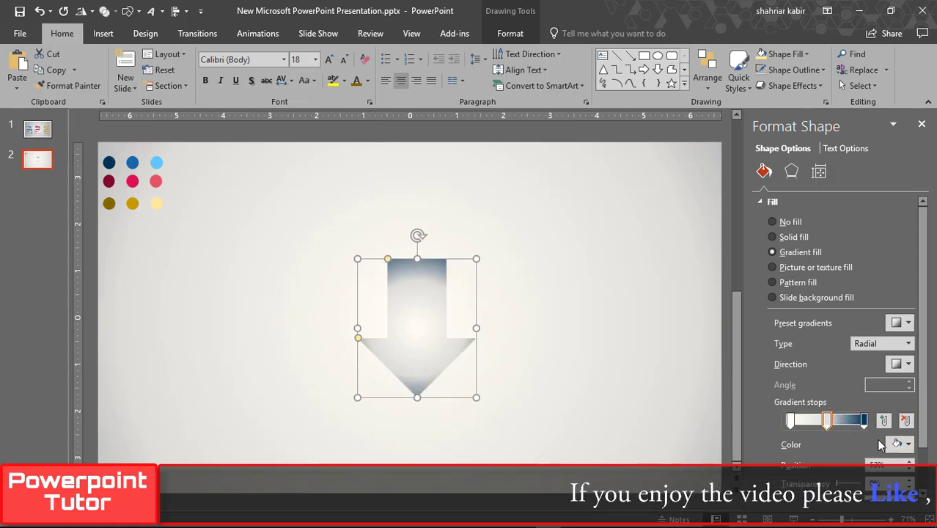
pyautogui.click(898, 443)
pyautogui.click(868, 430)
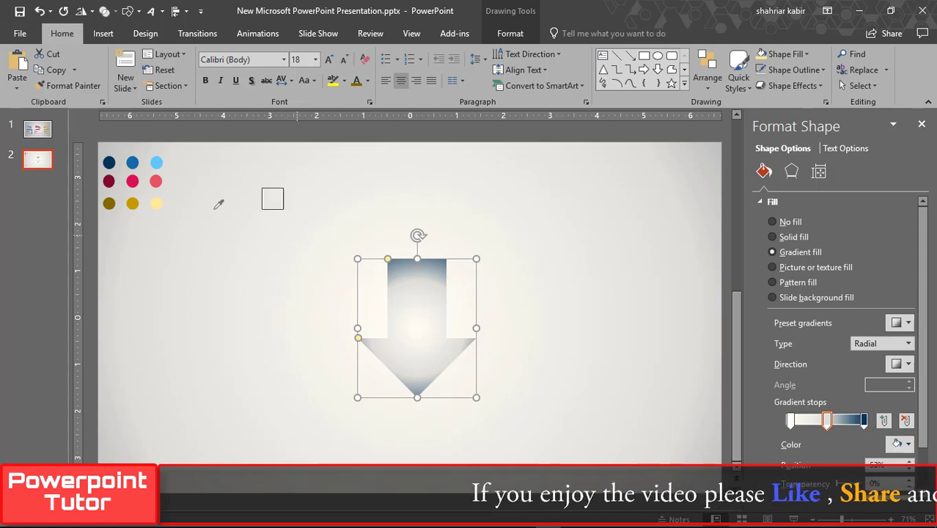
pyautogui.click(132, 162)
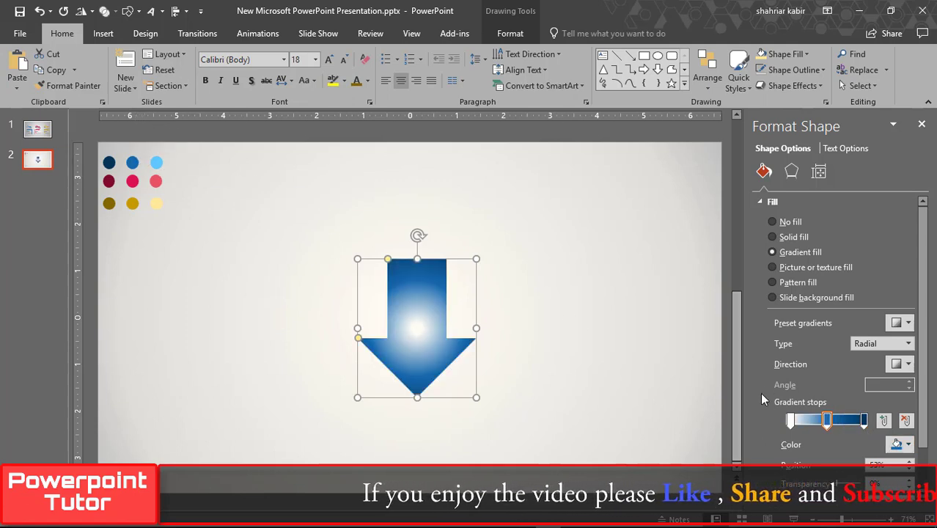
pyautogui.moveTo(789, 420); pyautogui.dragTo(779, 423)
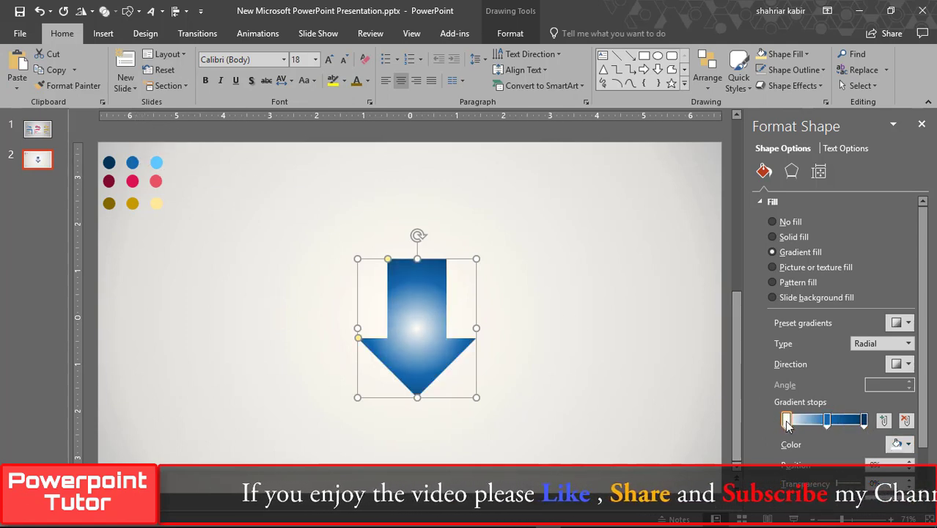
pyautogui.click(908, 446)
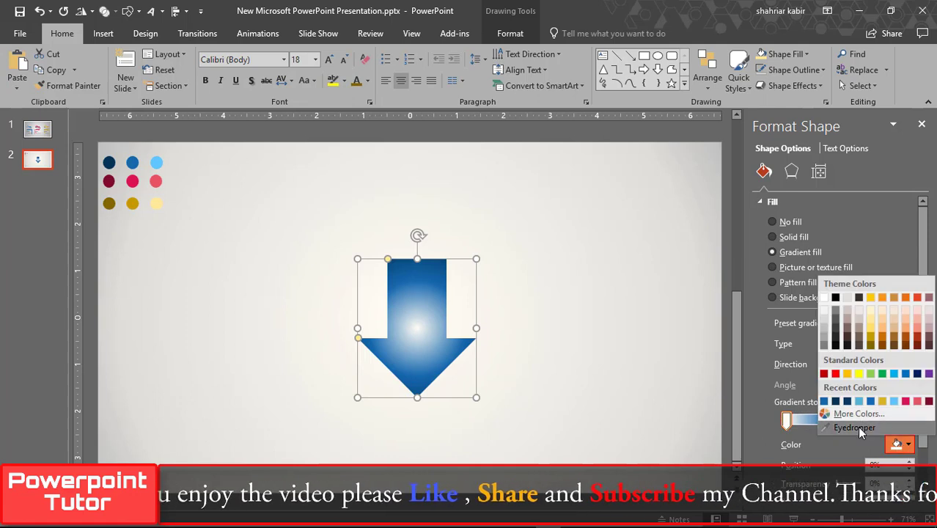
pyautogui.click(850, 429)
pyautogui.click(156, 162)
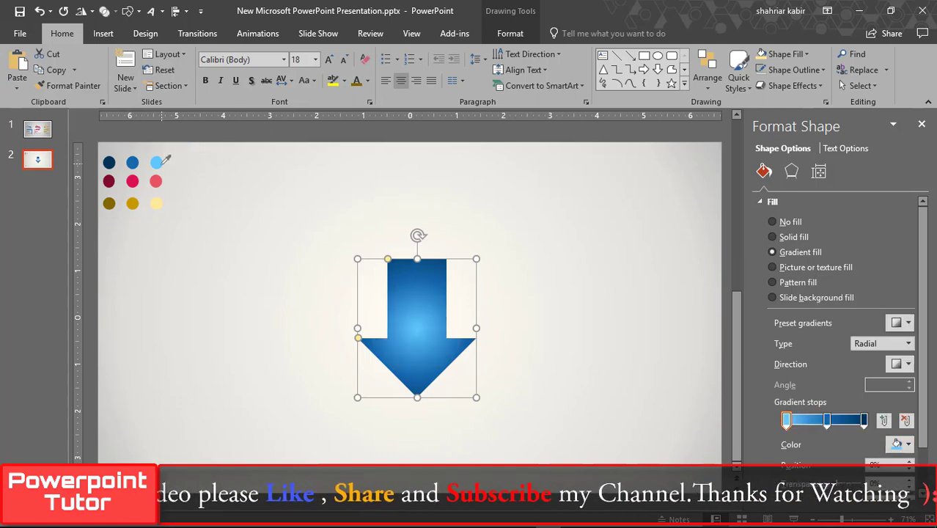
# Step: Make the arrow's gradient linear, light-left to dark-right, at a 60° angle
pyautogui.click(908, 344)
pyautogui.click(863, 357)
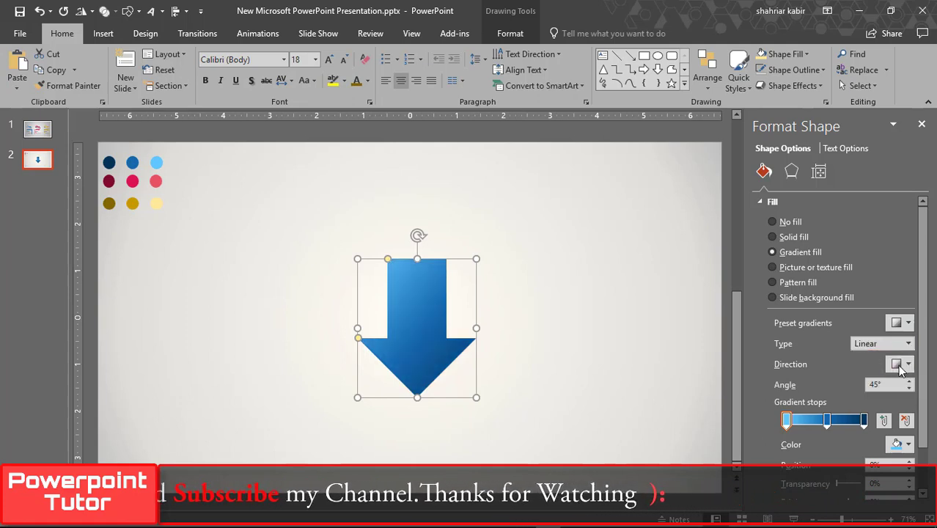
pyautogui.click(908, 364)
pyautogui.click(890, 389)
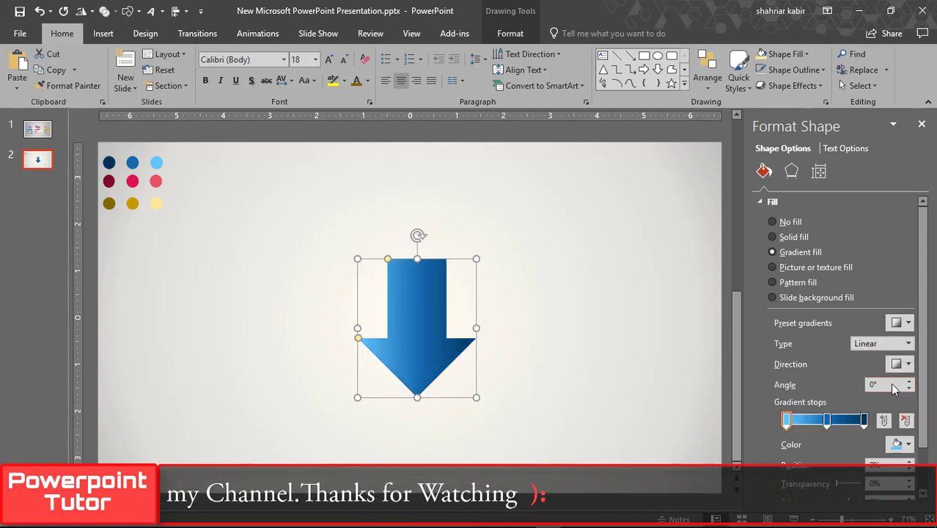
pyautogui.click(909, 382)
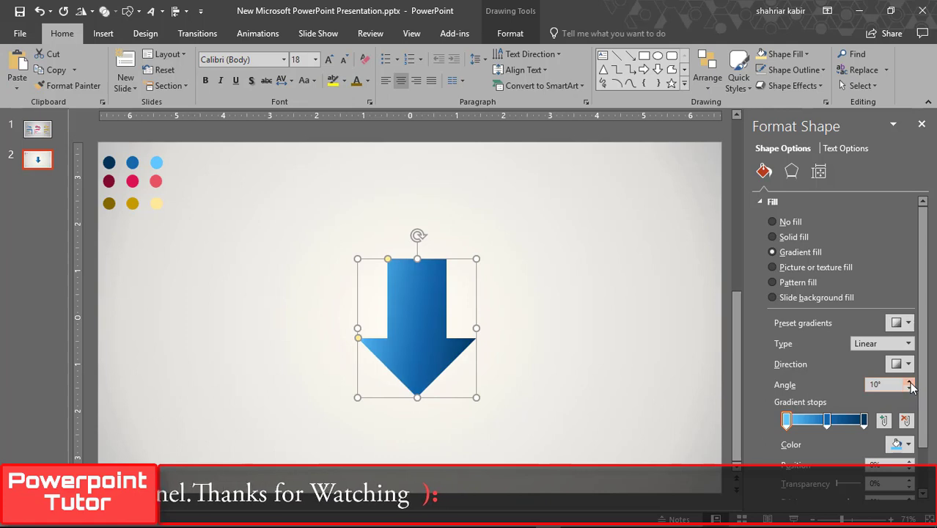
pyautogui.click(909, 381)
pyautogui.click(909, 381)
pyautogui.click(909, 381)
pyautogui.click(909, 381)
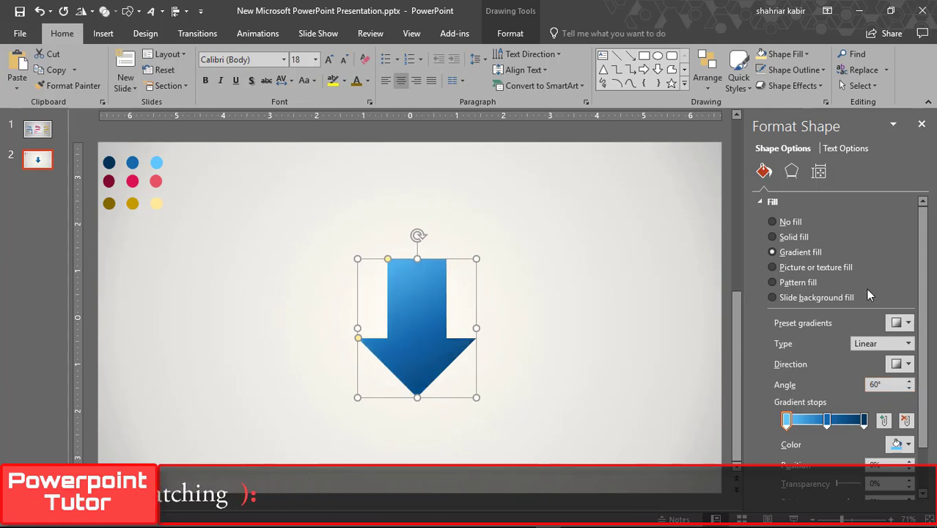
pyautogui.click(921, 125)
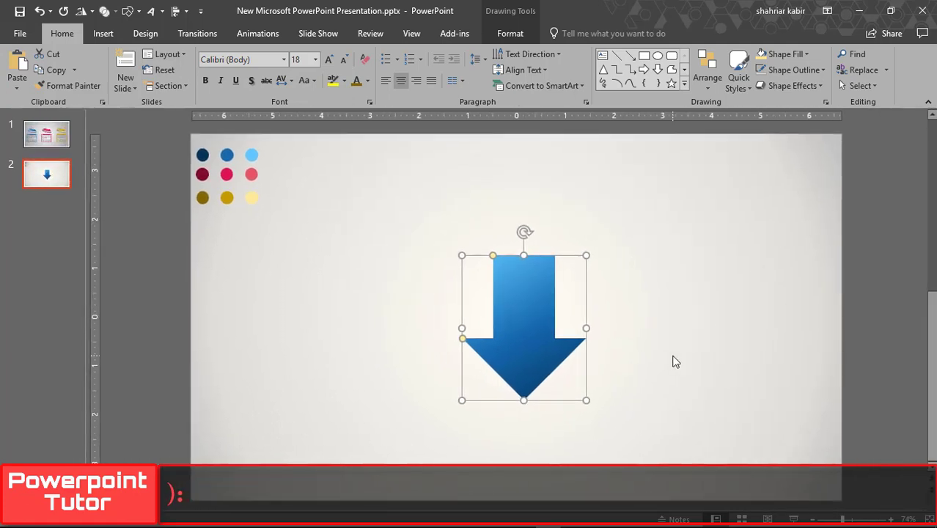
# Step: Move the blue arrow left and drop a copy of it just to its right
pyautogui.moveTo(538, 323); pyautogui.dragTo(322, 324)
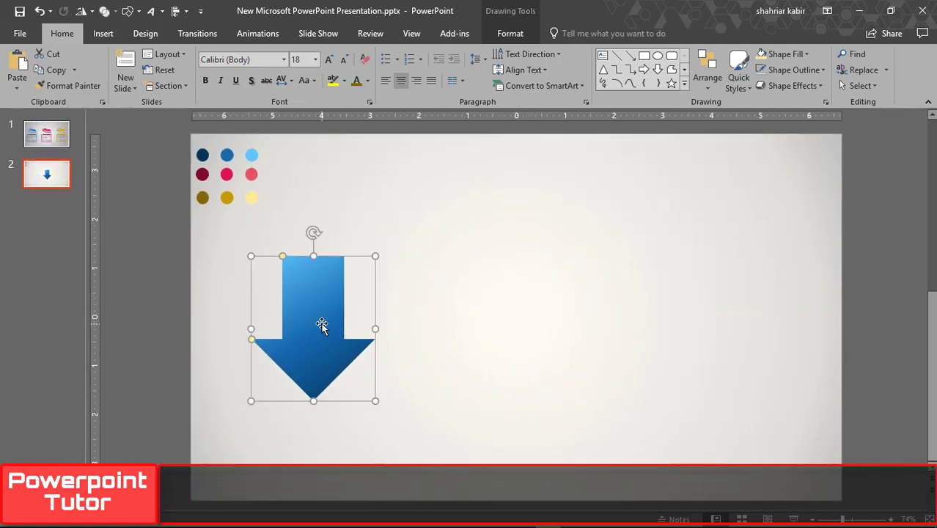
pyautogui.moveTo(321, 325)
pyautogui.mouseDown()
pyautogui.moveTo(412, 312)
pyautogui.moveTo(440, 320)
pyautogui.mouseUp()
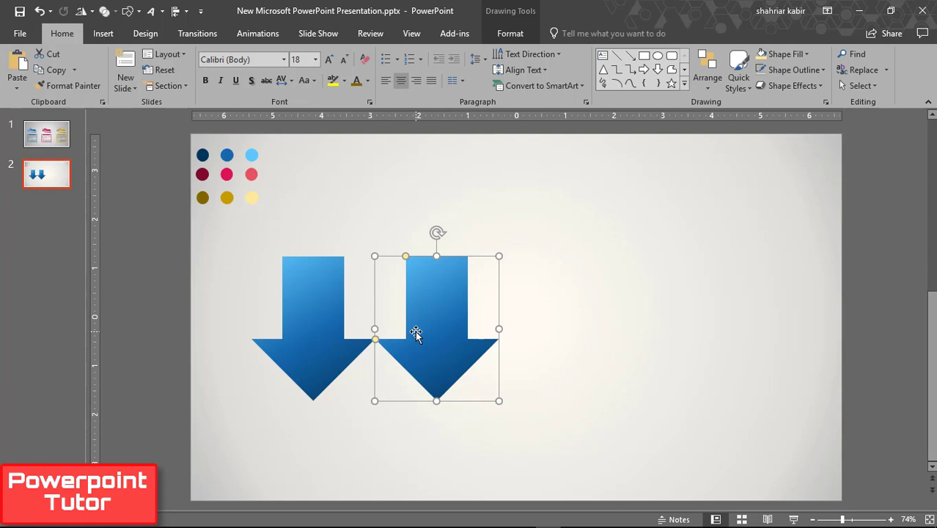
pyautogui.rightClick(415, 333)
pyautogui.click(460, 338)
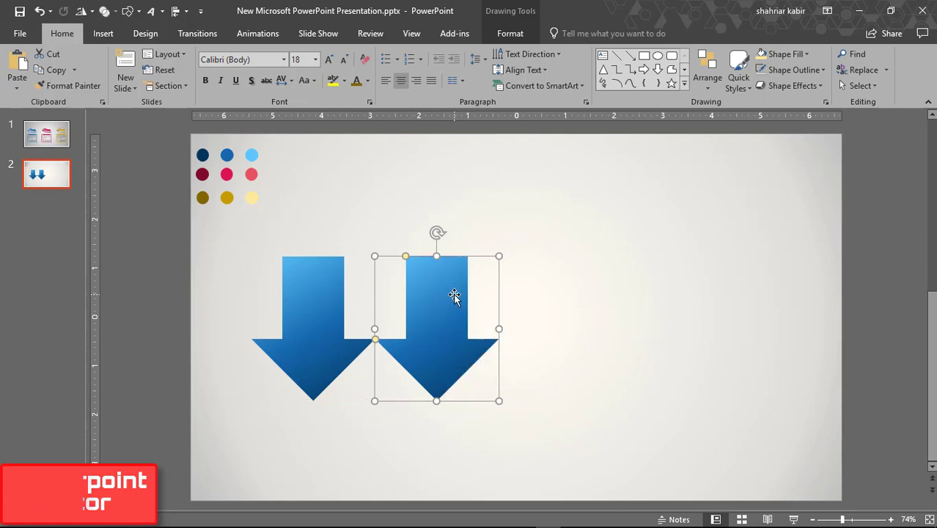
# Step: Apply a tilted parallel 3-D rotation preset to the right-hand arrow
pyautogui.rightClick(454, 295)
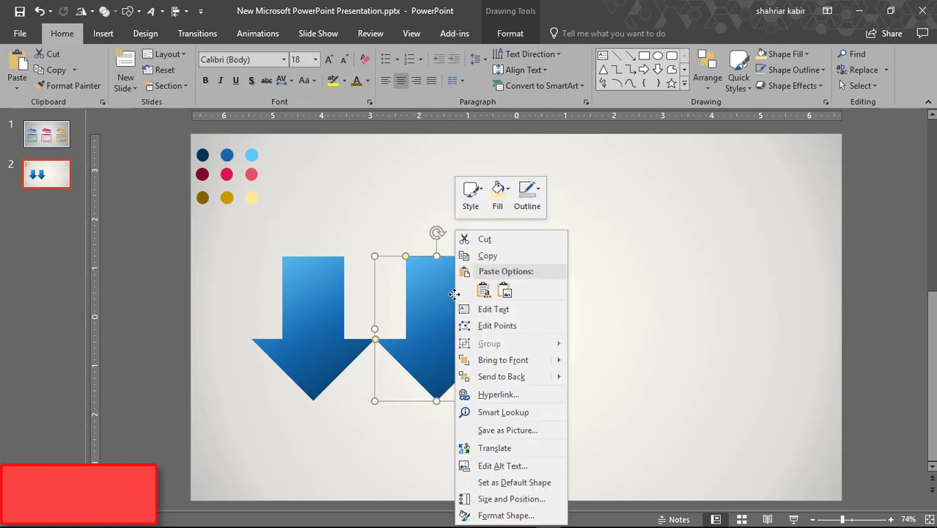
pyautogui.click(490, 513)
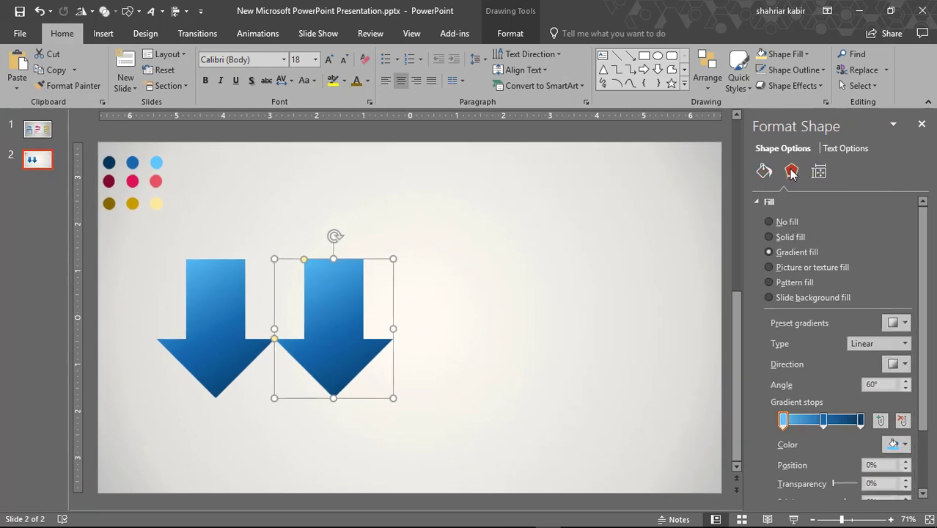
pyautogui.click(791, 173)
pyautogui.scroll(-3, 829, 337)
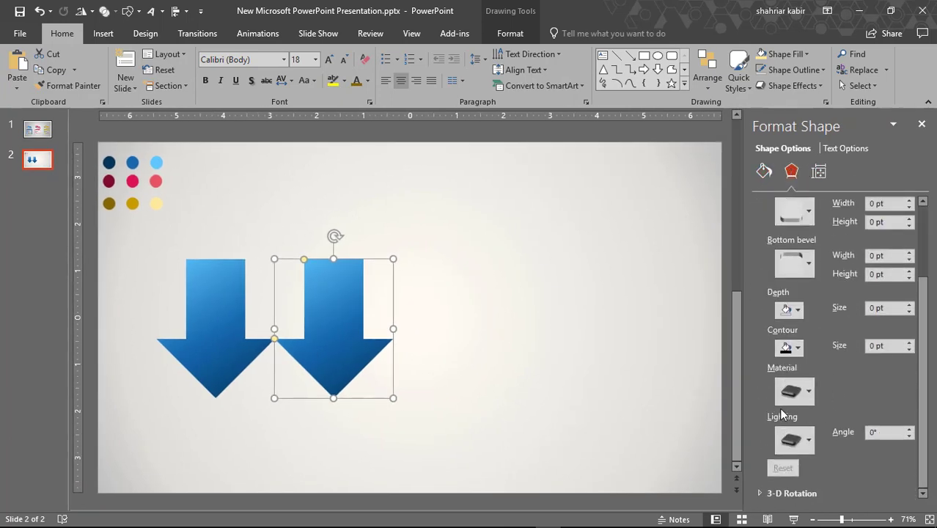
pyautogui.scroll(3, 843, 378)
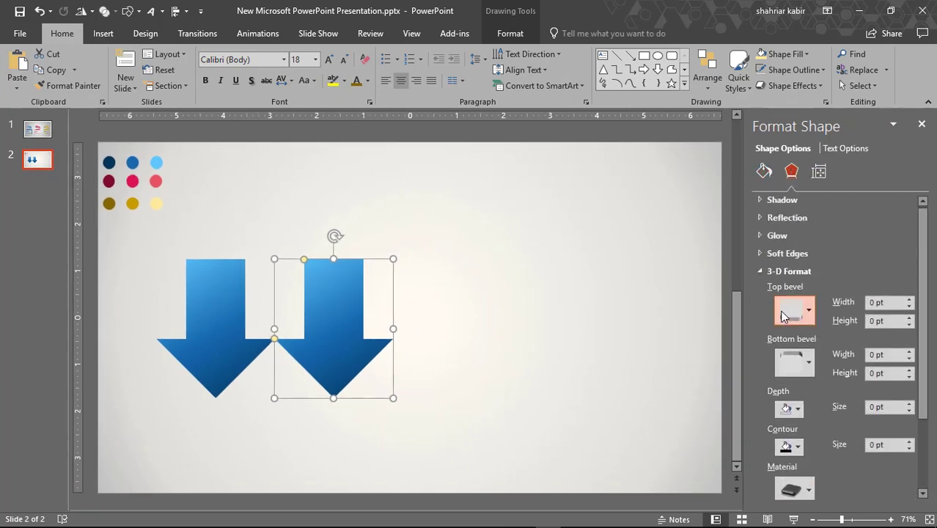
pyautogui.scroll(-3, 836, 414)
pyautogui.click(773, 492)
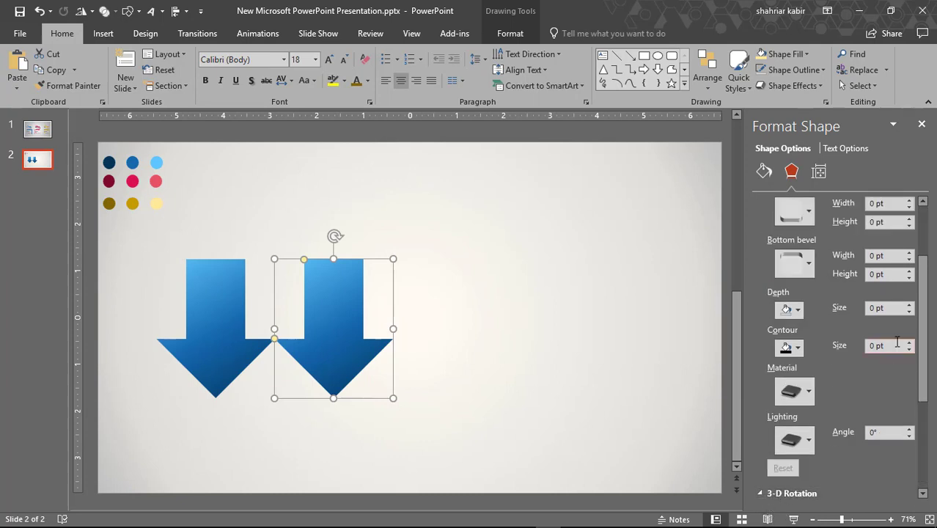
pyautogui.scroll(-1, 901, 381)
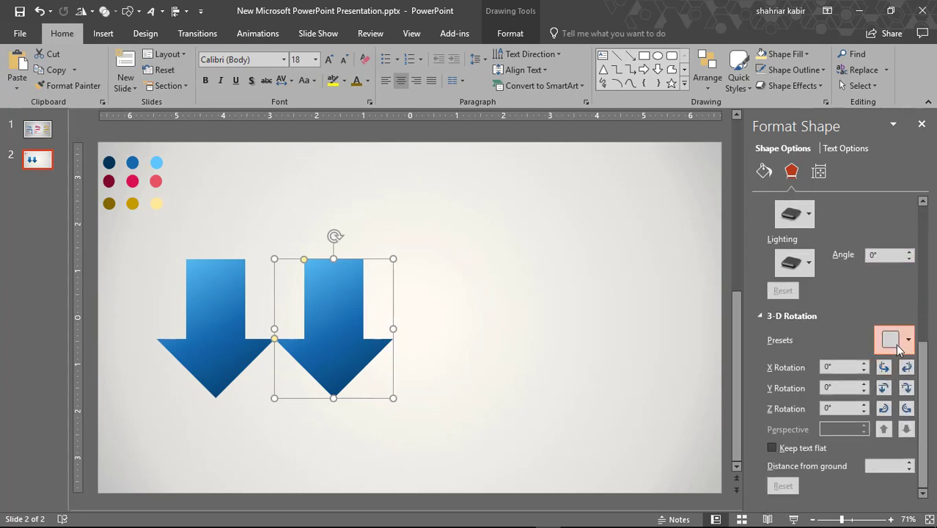
pyautogui.click(894, 339)
pyautogui.click(858, 137)
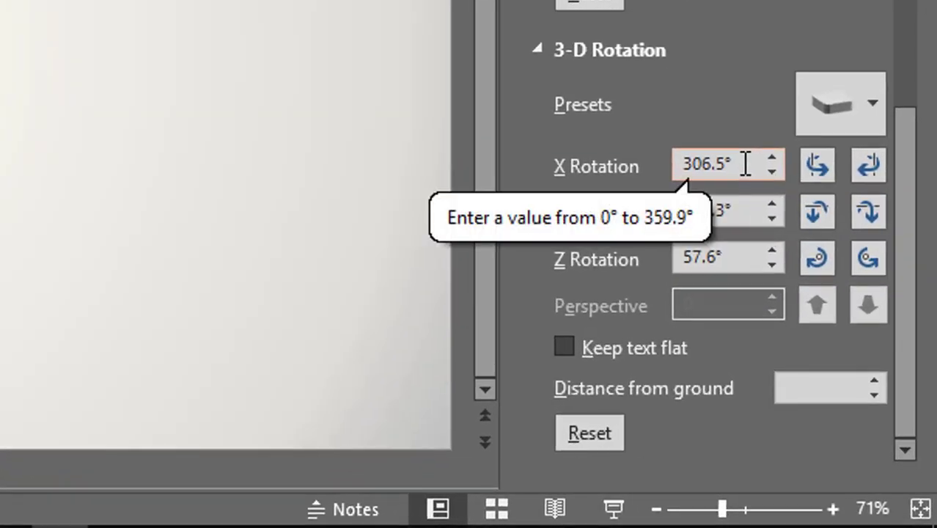
# Step: Set the arrow's 3-D rotation to X 289.8°, Y 323.8° and Z 75.2°
pyautogui.click(774, 171)
pyautogui.click(774, 171)
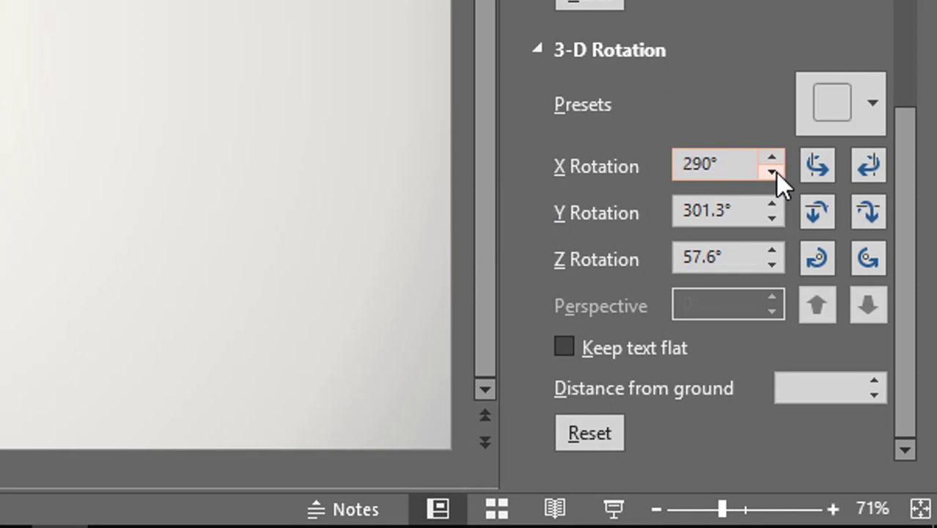
pyautogui.click(774, 172)
pyautogui.click(771, 157)
pyautogui.moveTo(722, 165); pyautogui.dragTo(607, 164)
pyautogui.write('2')
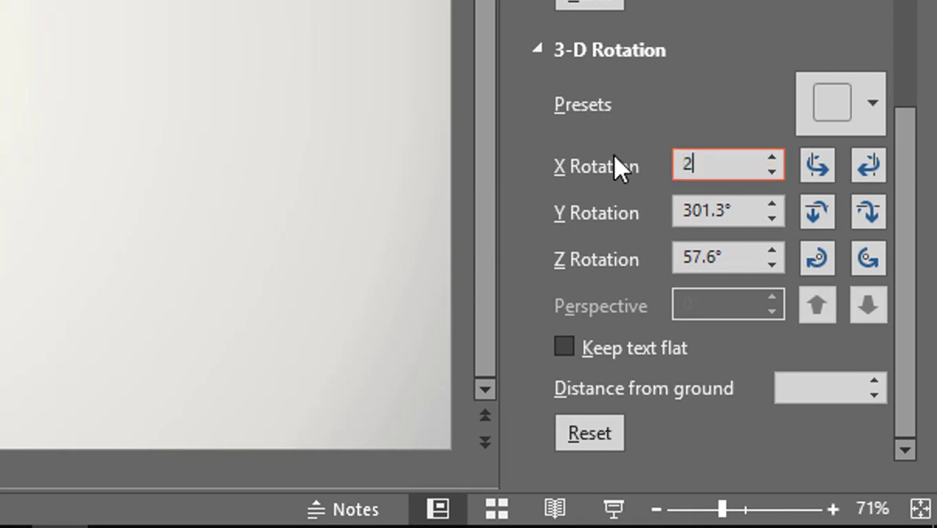
pyautogui.write('89.8')
pyautogui.moveTo(731, 208); pyautogui.dragTo(607, 194)
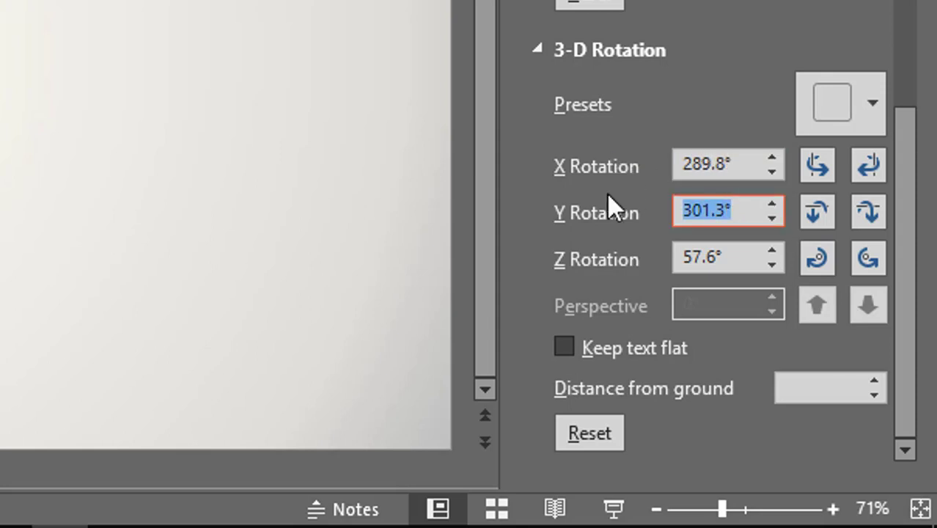
pyautogui.write('2')
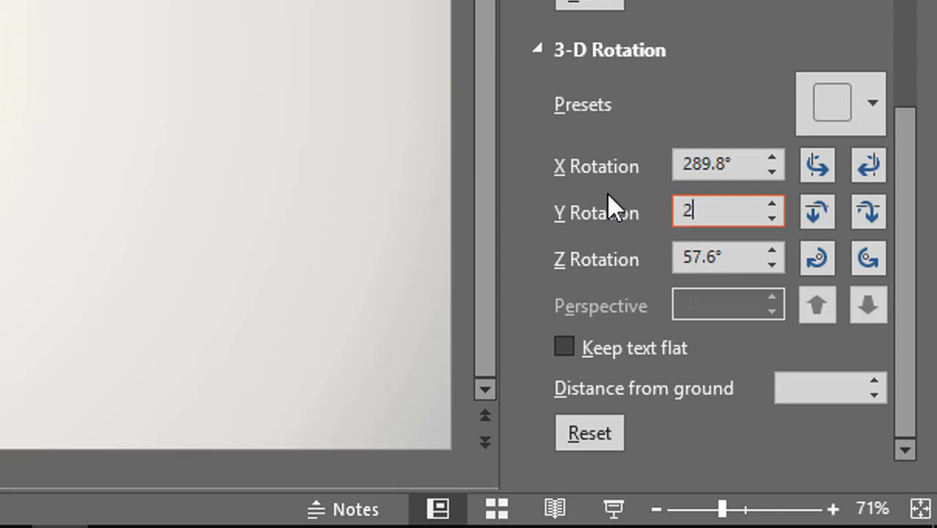
pyautogui.press('BackSpace')
pyautogui.write('32')
pyautogui.write('3.8')
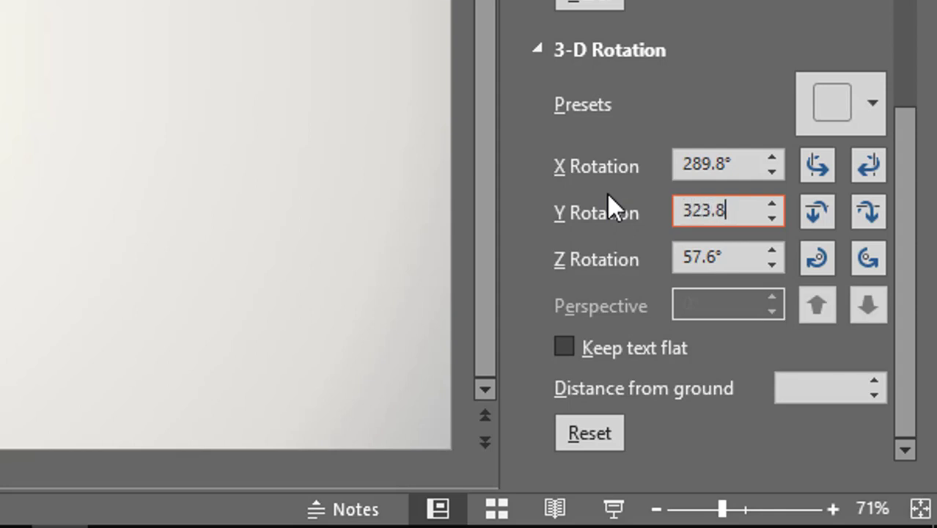
pyautogui.press('Tab')
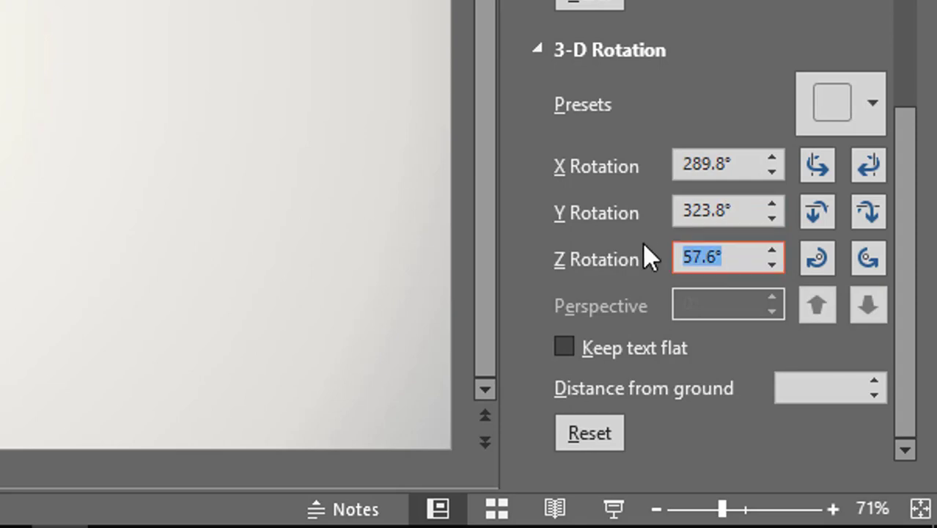
pyautogui.write('75.2')
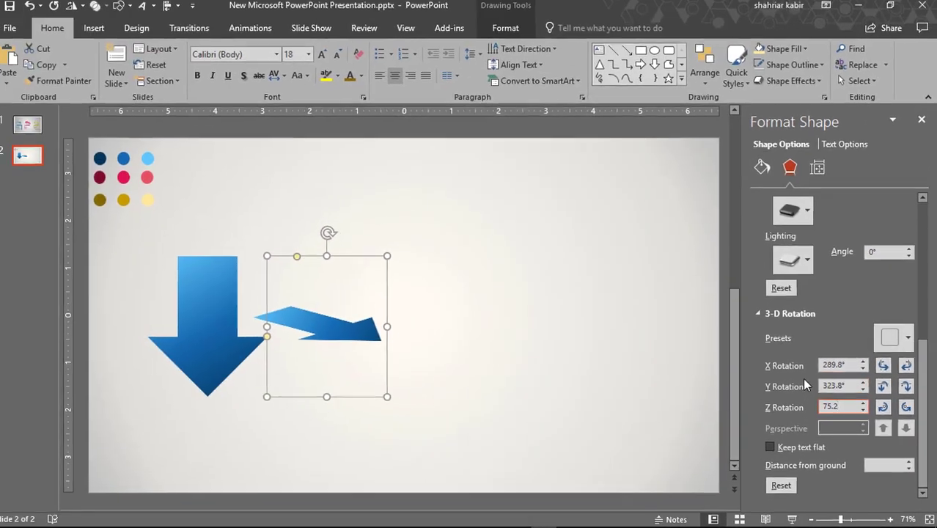
# Step: Set the right arrow's 3-D depth to 20 pt and copy its formatting onto the left arrow
pyautogui.click(777, 314)
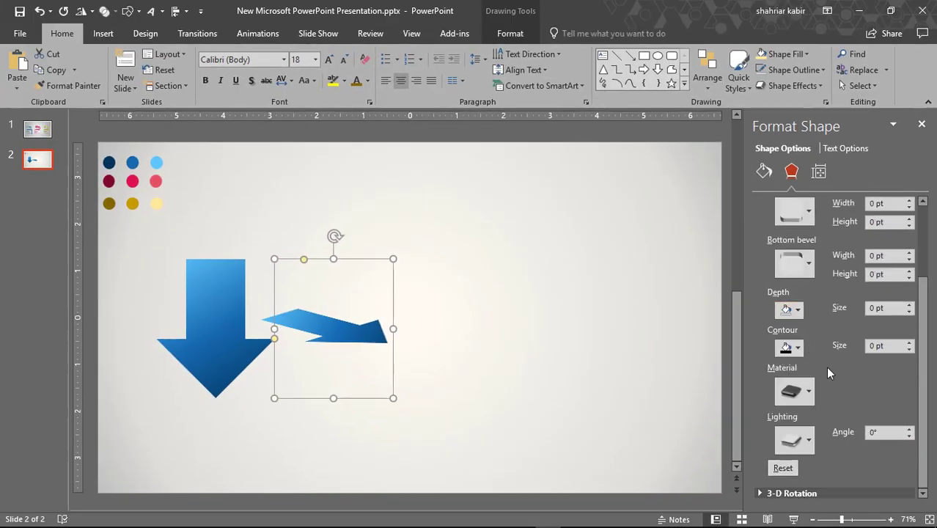
pyautogui.click(857, 308)
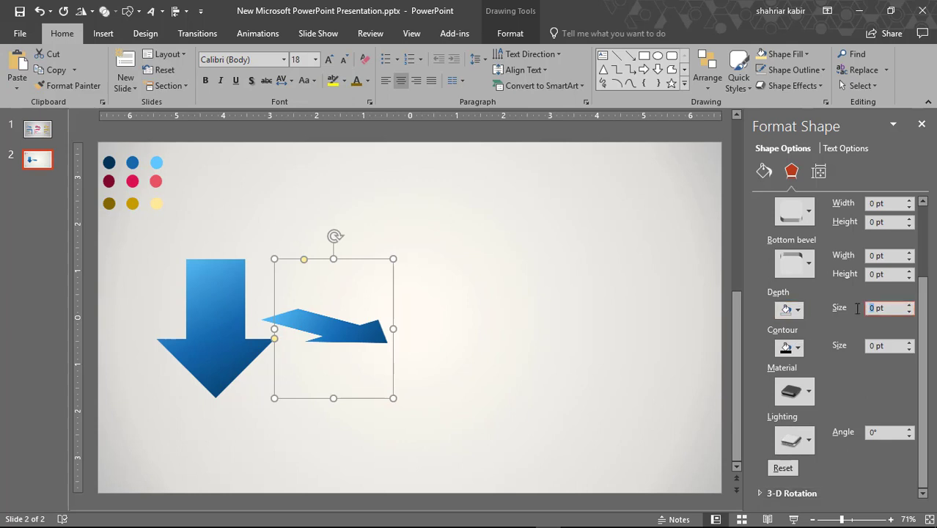
pyautogui.write('20')
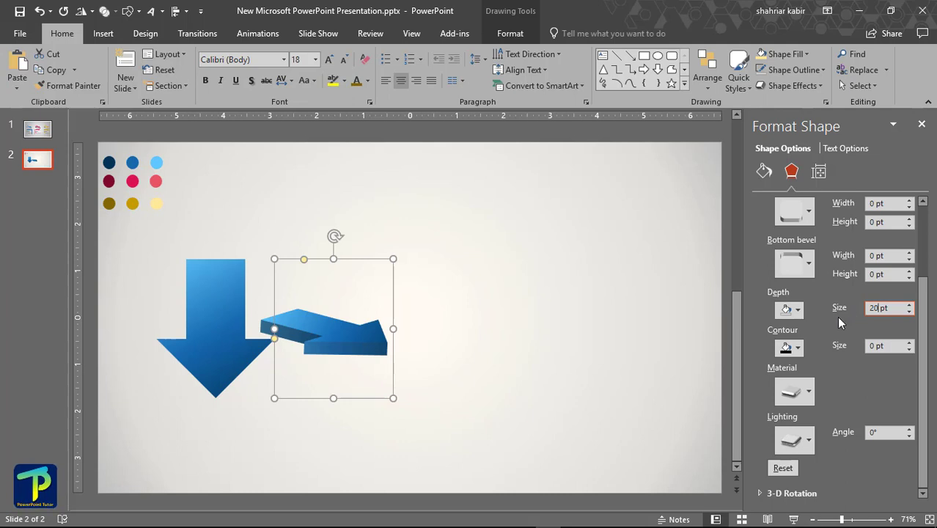
pyautogui.click(63, 86)
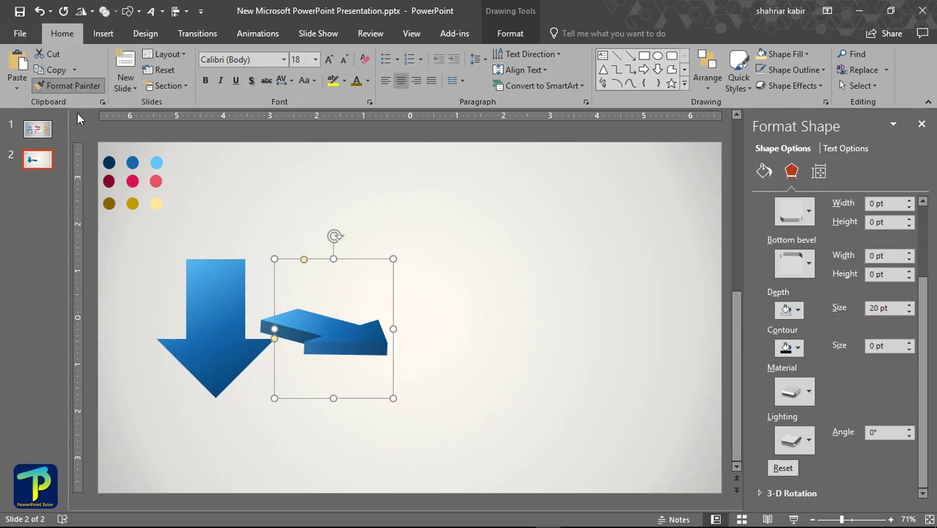
pyautogui.click(213, 312)
# Step: Give the right arrow white depth and contour colours and a 2 pt contour
pyautogui.click(328, 341)
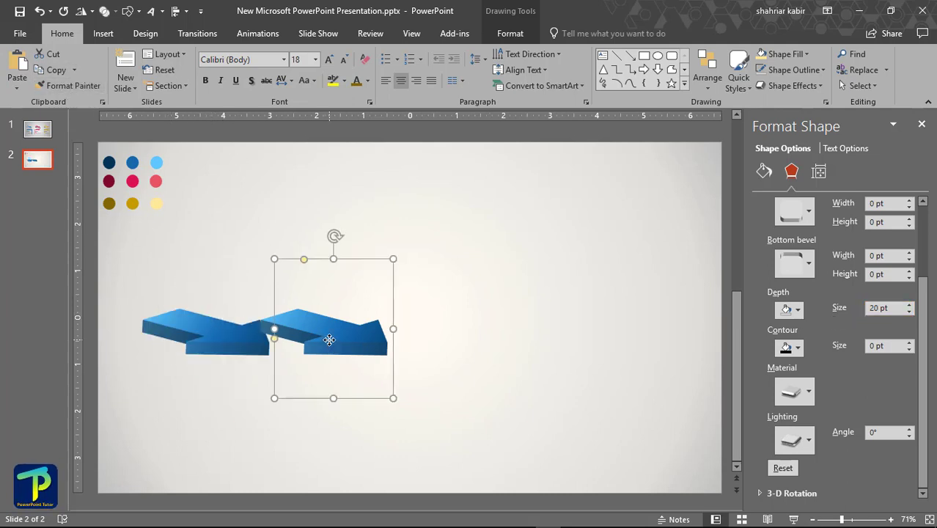
pyautogui.click(797, 310)
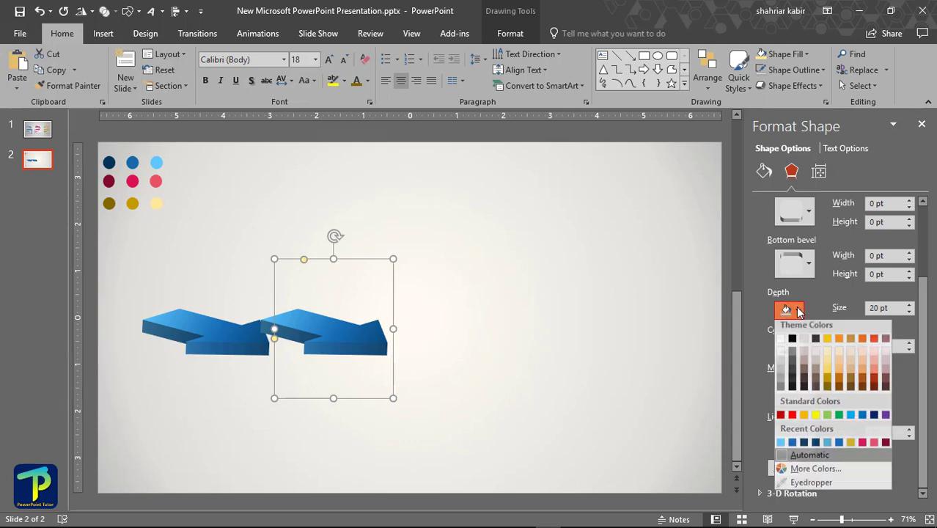
pyautogui.click(780, 342)
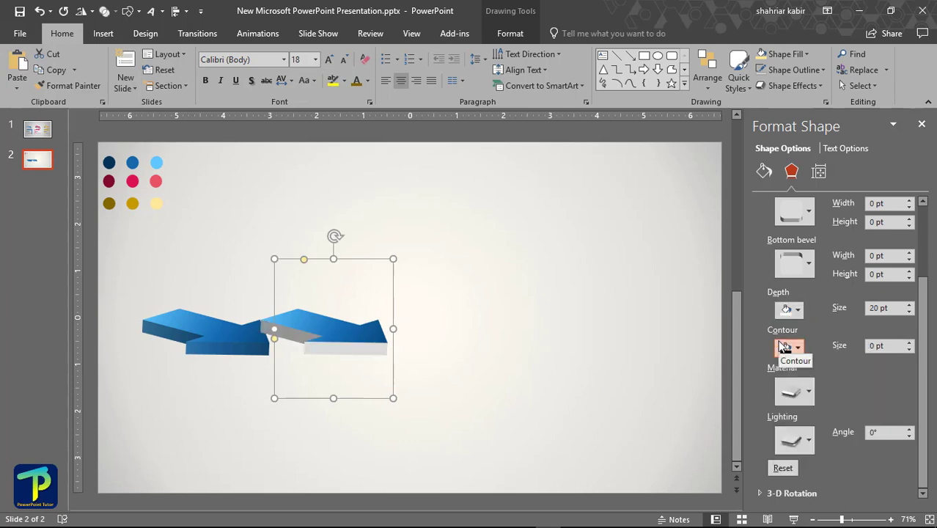
pyautogui.click(794, 350)
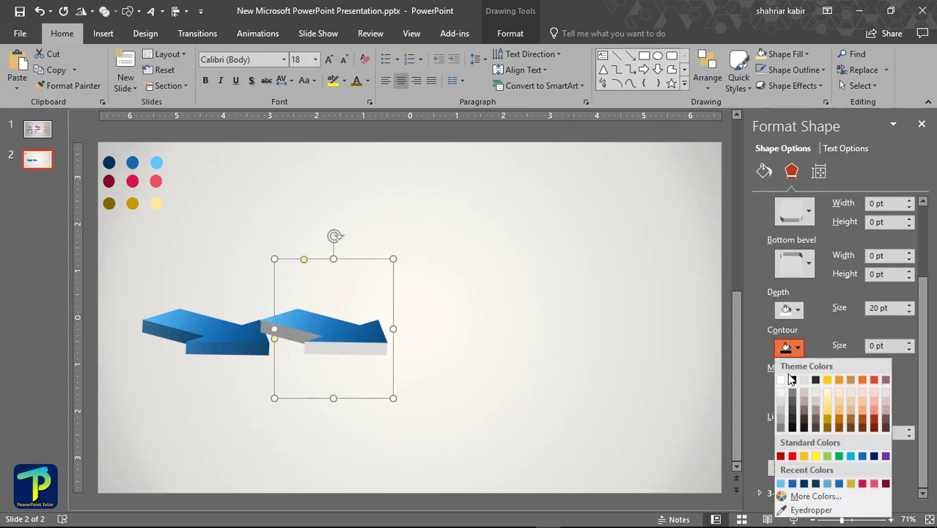
pyautogui.click(780, 379)
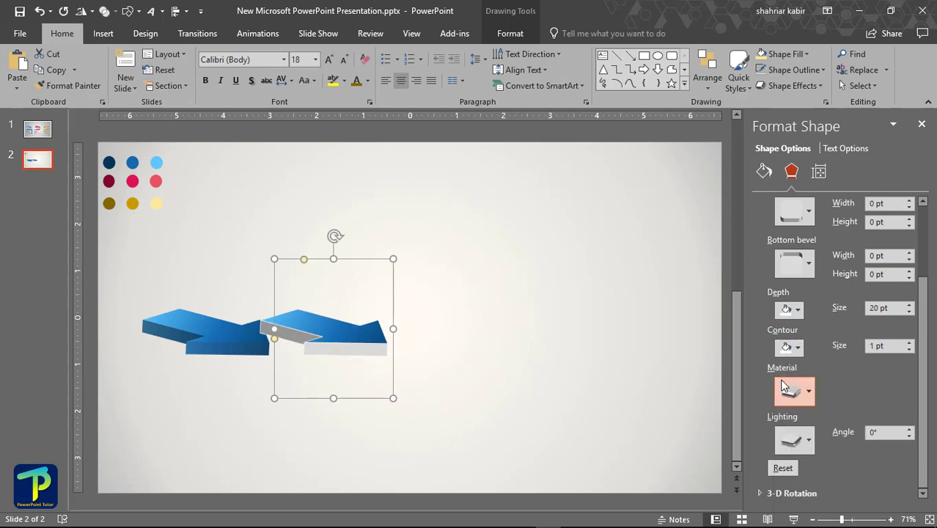
pyautogui.click(909, 343)
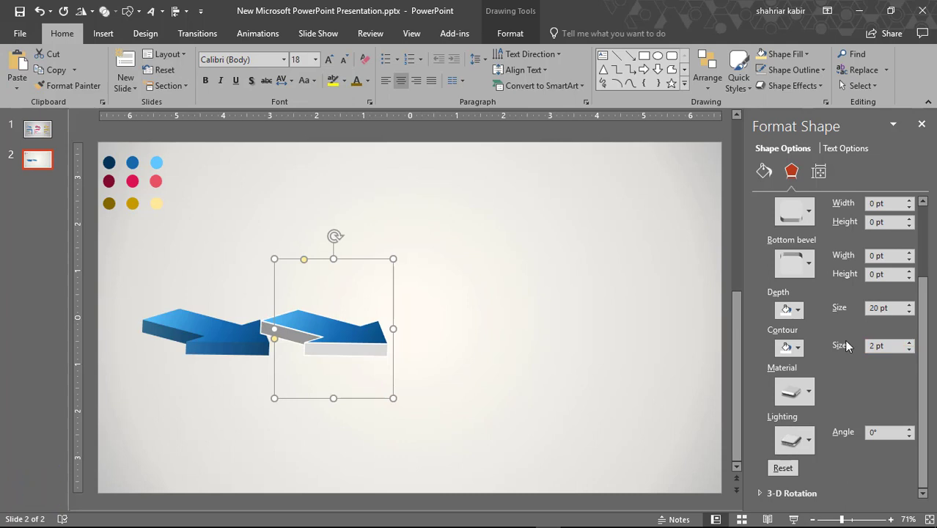
# Step: Move the right arrow back onto the left one, undoing a stray nudge
pyautogui.click(921, 125)
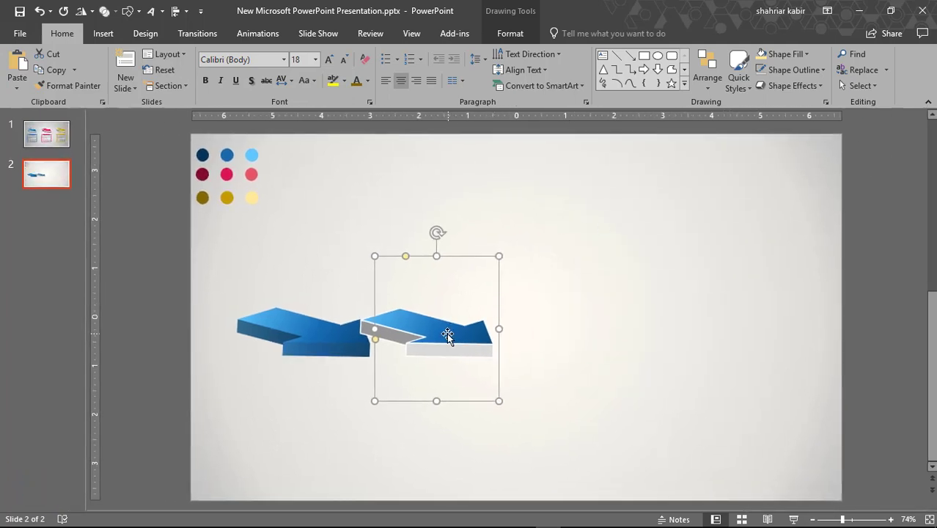
pyautogui.moveTo(447, 334); pyautogui.dragTo(327, 317)
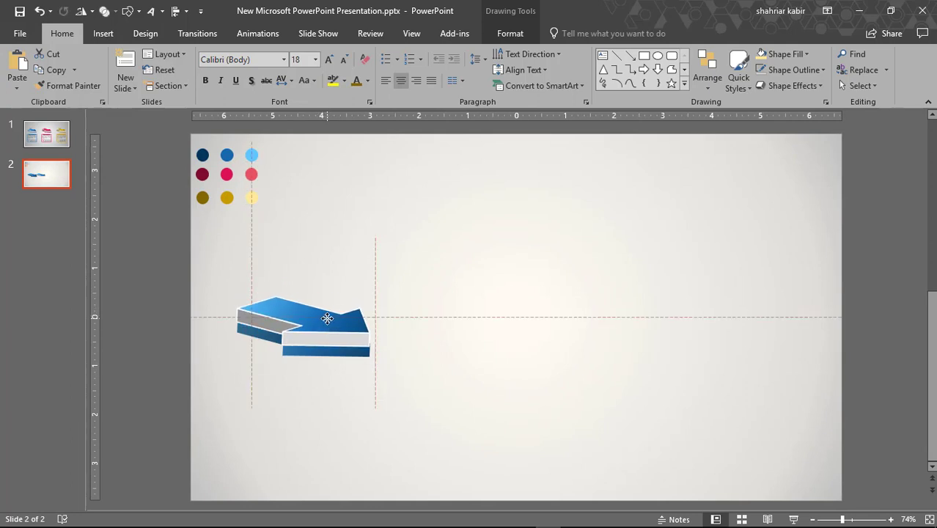
pyautogui.moveTo(327, 318); pyautogui.dragTo(329, 317)
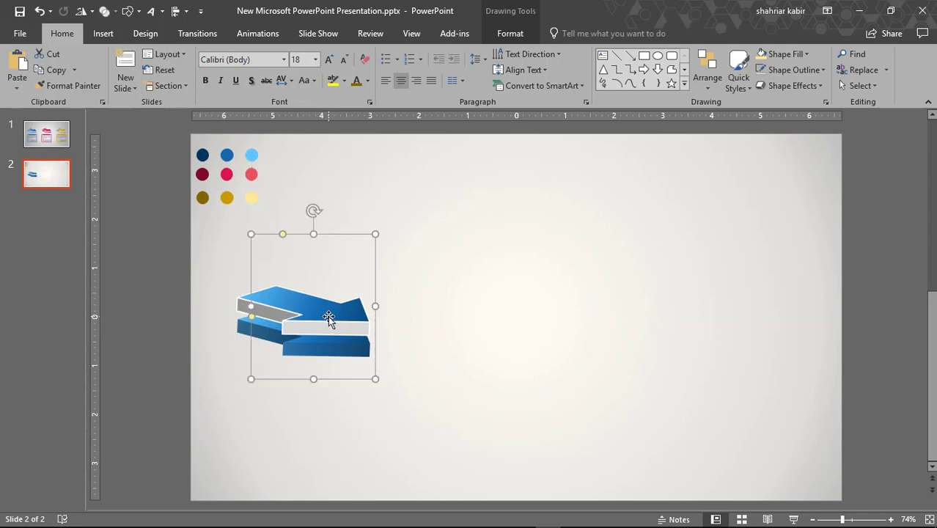
pyautogui.hotkey('ctrl', 'z')
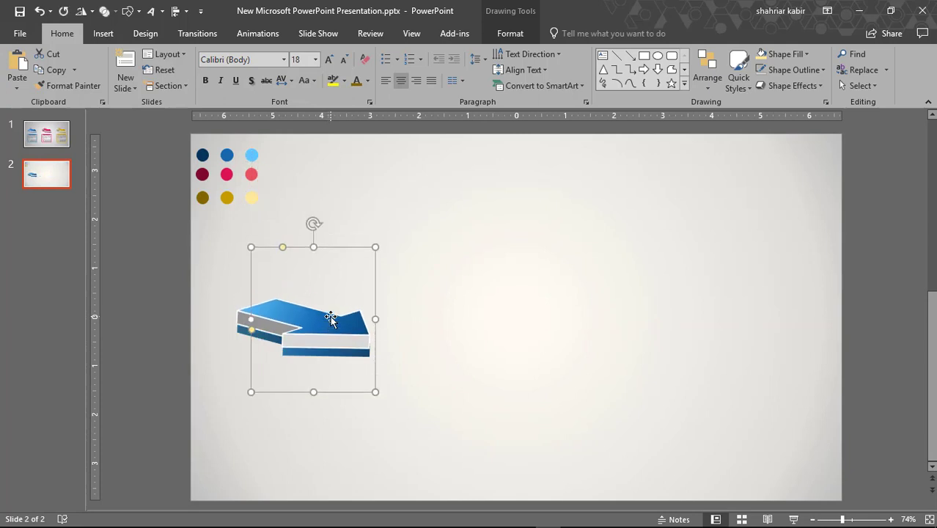
pyautogui.hotkey('ctrl', 'z')
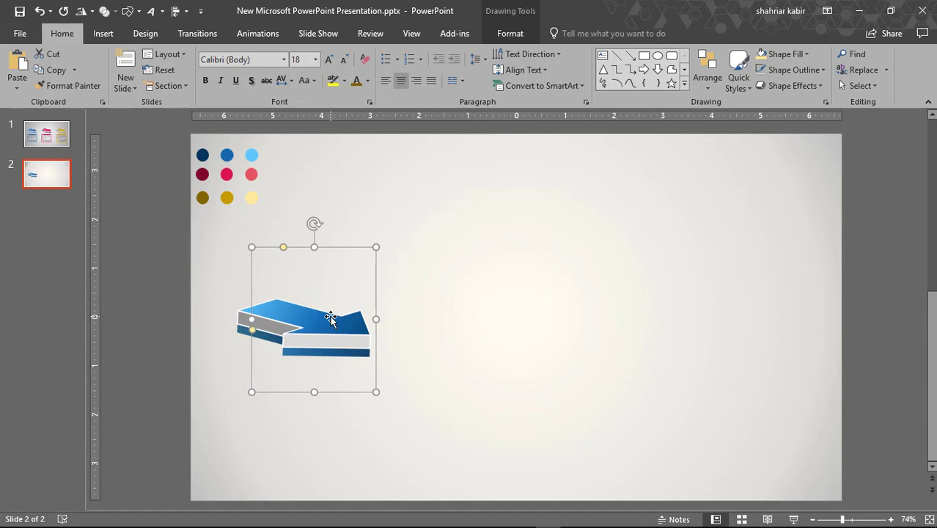
pyautogui.click(420, 333)
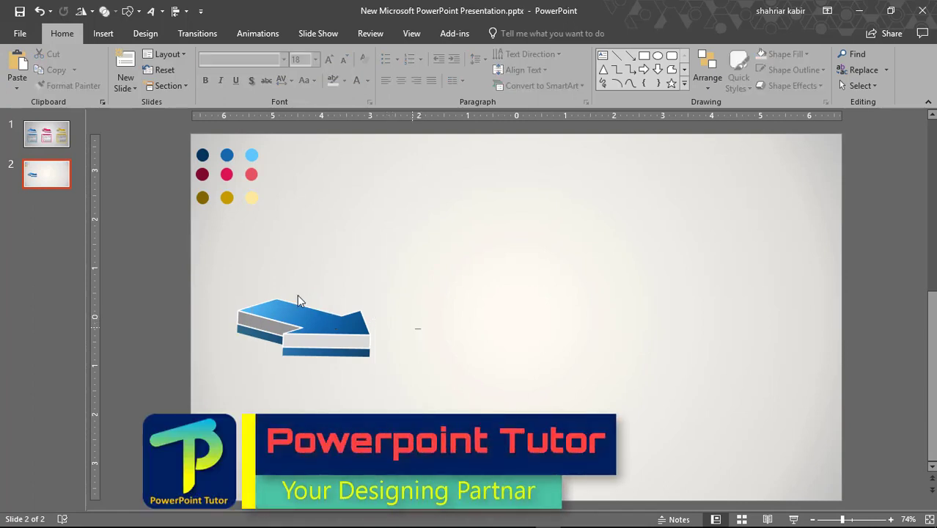
# Step: Select the whole arrow and duplicate it twice, evenly spaced in a row to the right
pyautogui.moveTo(203, 257); pyautogui.dragTo(449, 472)
pyautogui.moveTo(140, 218); pyautogui.dragTo(554, 459)
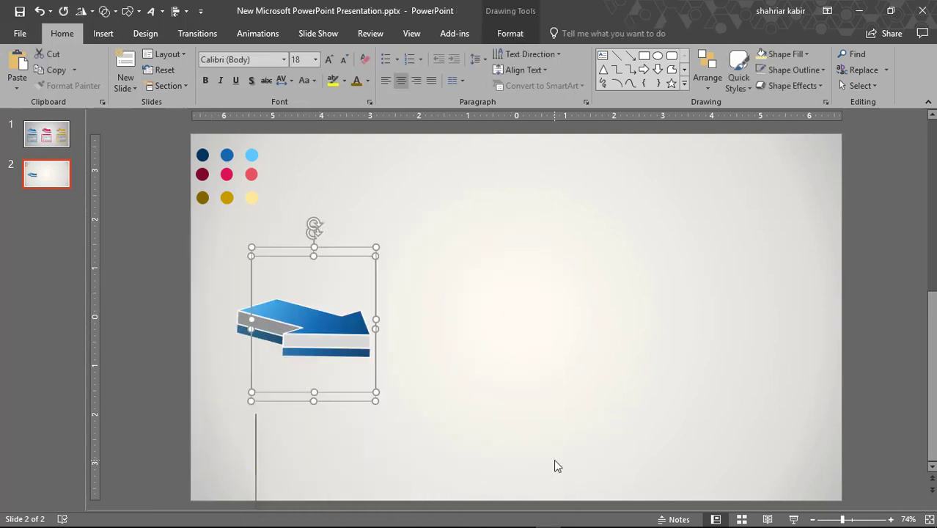
pyautogui.hotkey('ctrl', 'd')
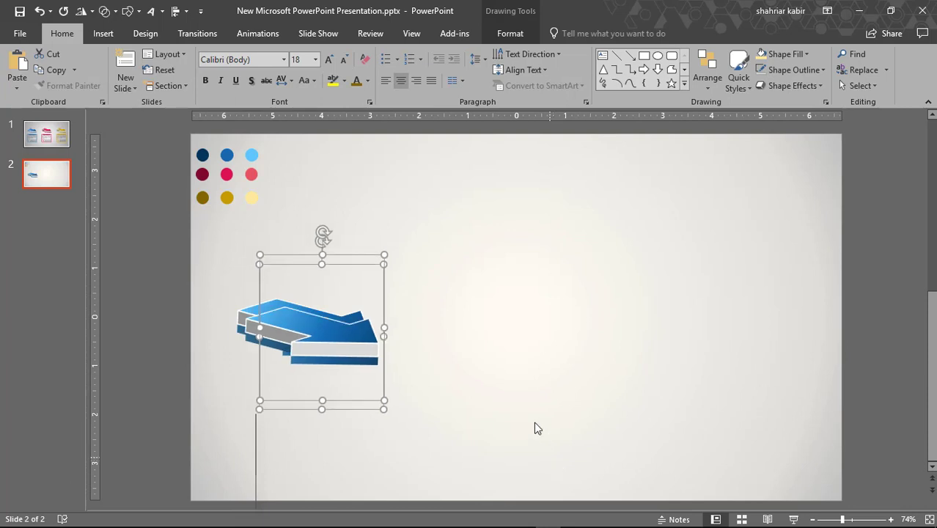
pyautogui.moveTo(331, 334); pyautogui.dragTo(522, 328)
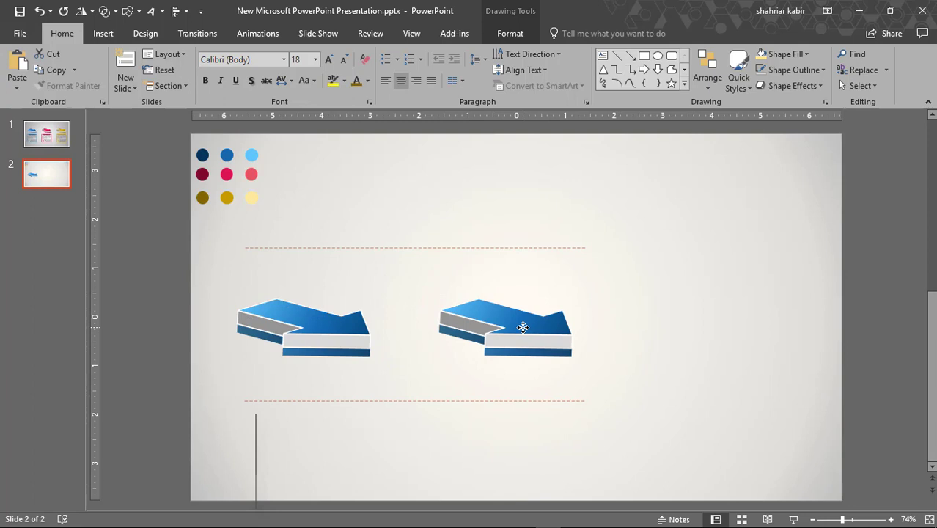
pyautogui.hotkey('ctrl', 'd')
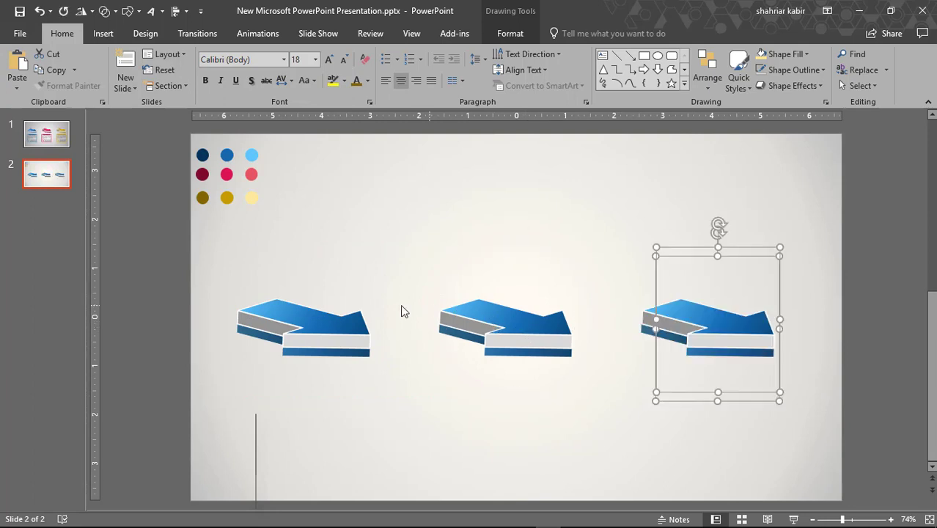
pyautogui.click(303, 272)
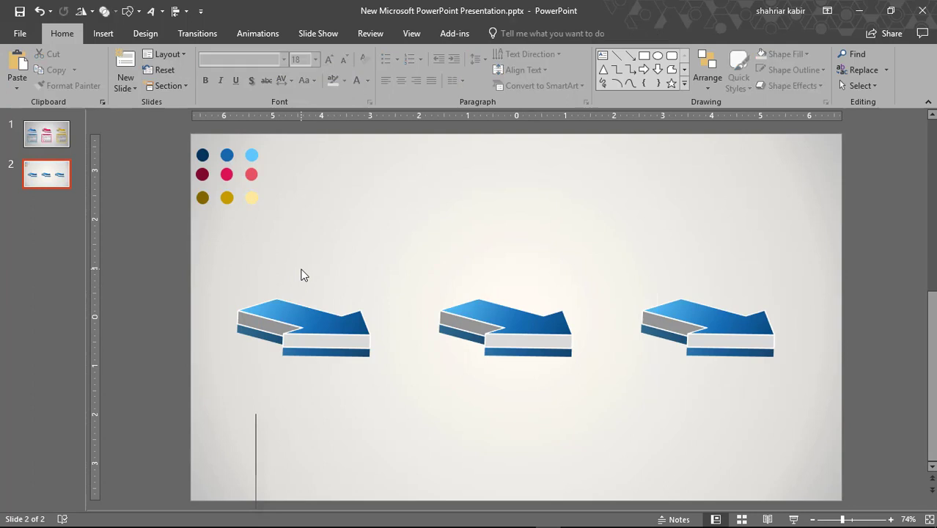
pyautogui.click(513, 333)
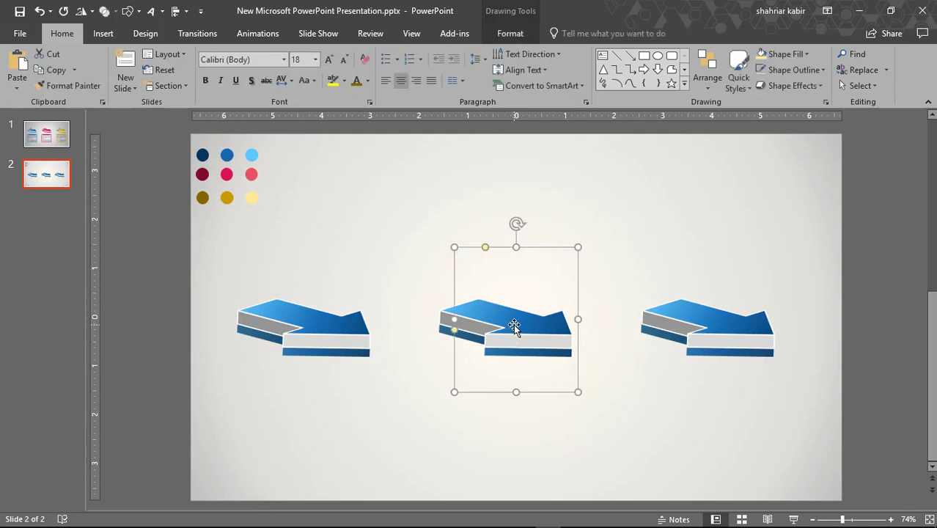
# Step: Recolour the middle arrow's top with a light pink, pink and dark red gradient from the dots
pyautogui.rightClick(513, 327)
pyautogui.click(568, 318)
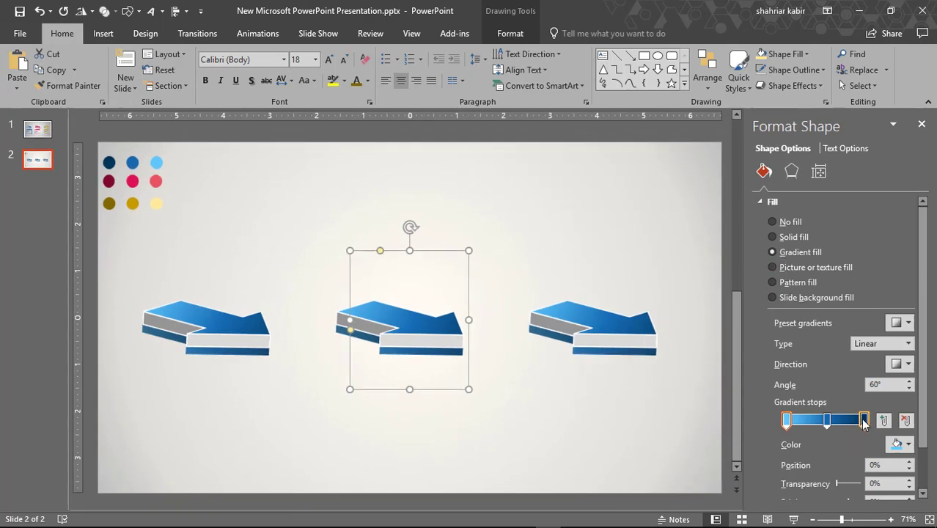
pyautogui.click(863, 421)
pyautogui.click(898, 445)
pyautogui.click(857, 428)
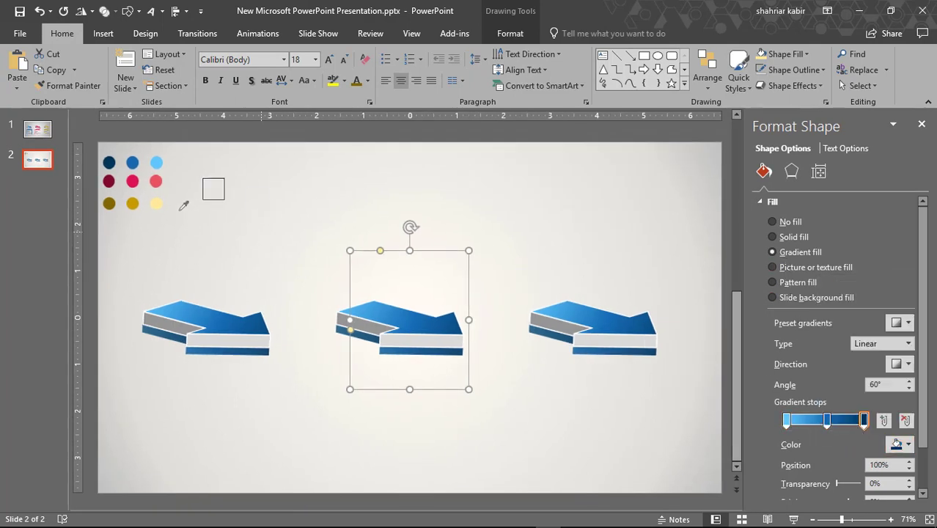
pyautogui.click(109, 180)
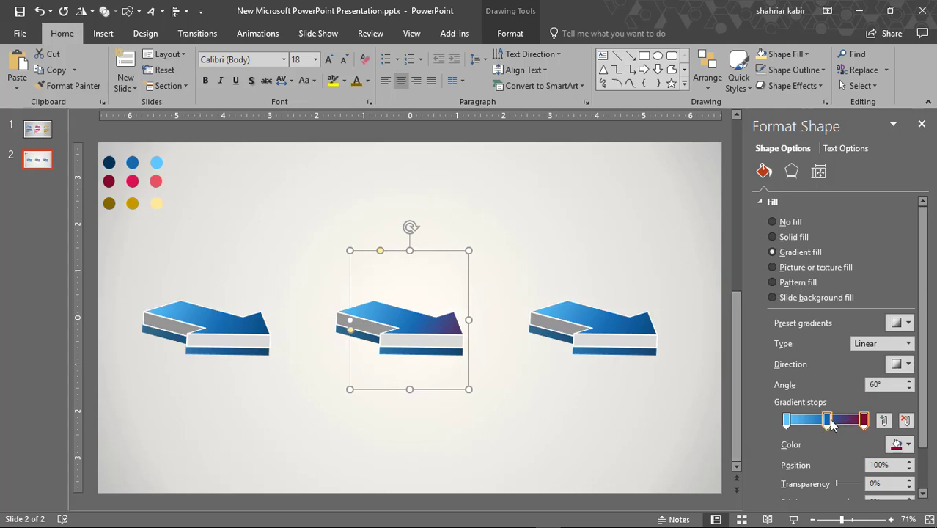
pyautogui.click(827, 420)
pyautogui.click(898, 444)
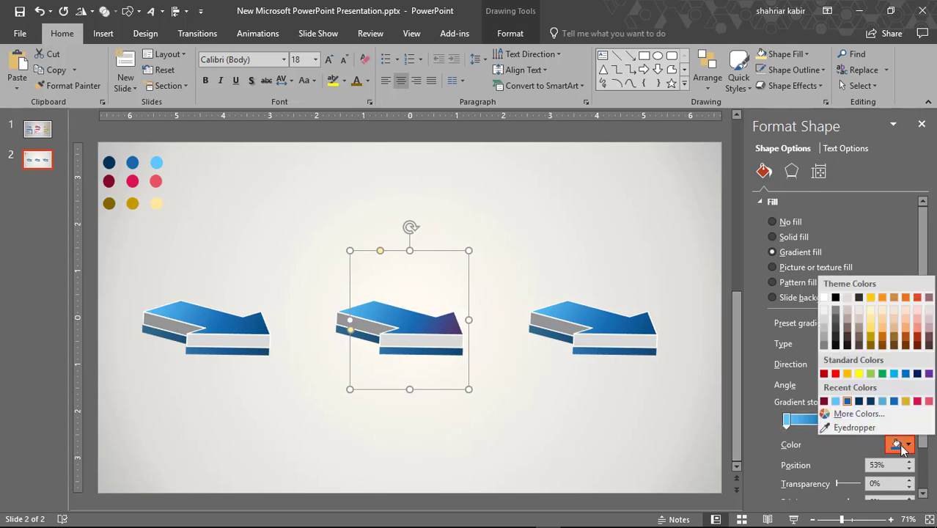
pyautogui.click(854, 428)
pyautogui.click(132, 182)
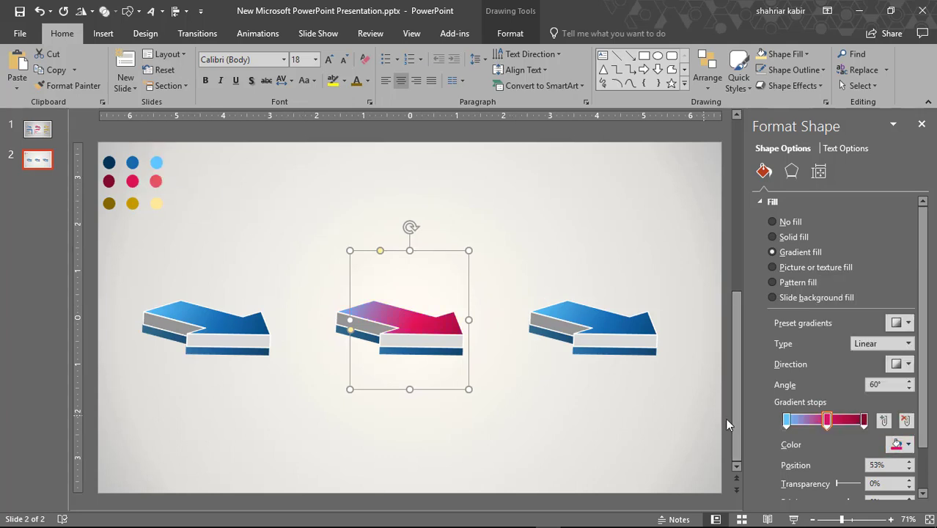
pyautogui.click(786, 420)
pyautogui.click(899, 444)
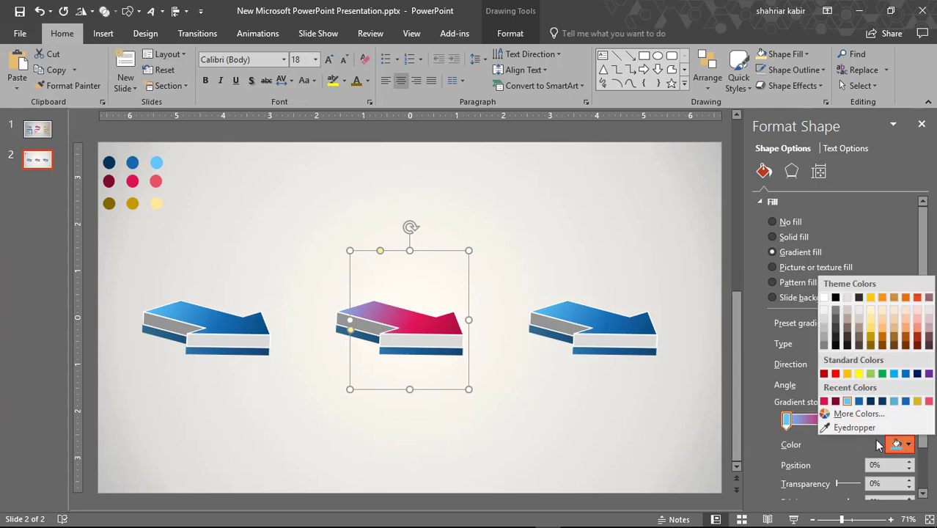
pyautogui.click(854, 428)
pyautogui.click(156, 181)
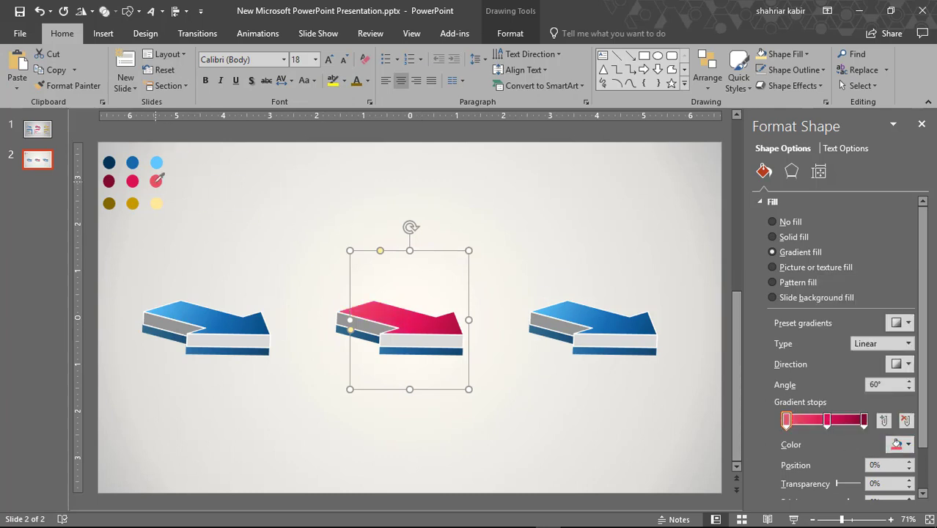
# Step: Give the middle arrow's base a matching light pink, crimson and dark red gradient
pyautogui.click(417, 351)
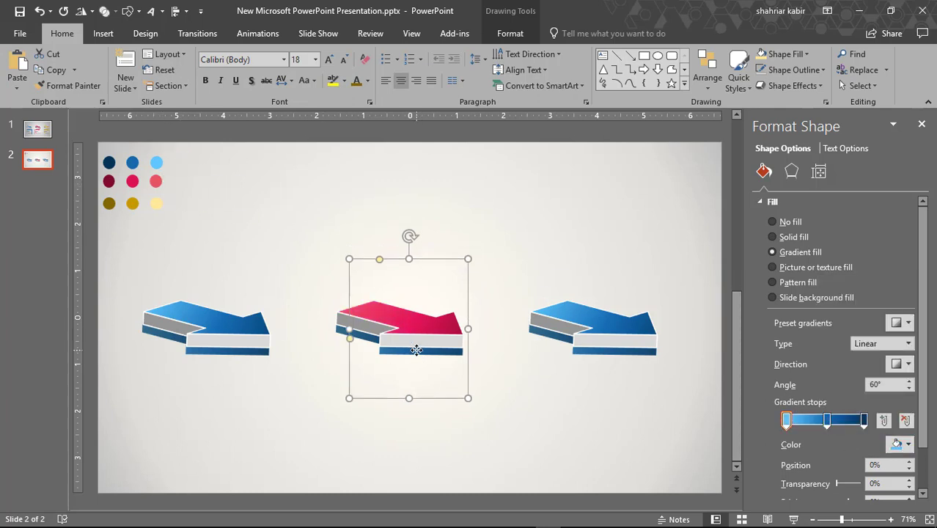
pyautogui.click(864, 419)
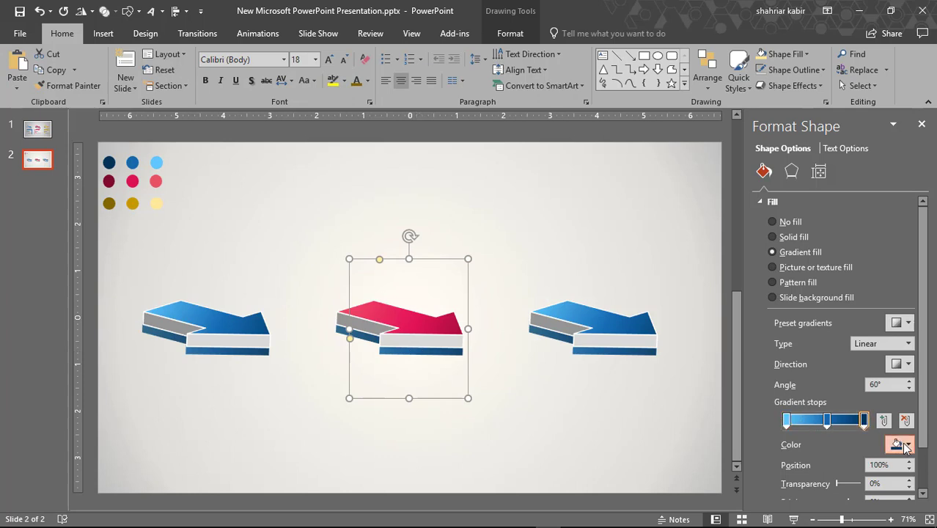
pyautogui.click(900, 444)
pyautogui.click(853, 427)
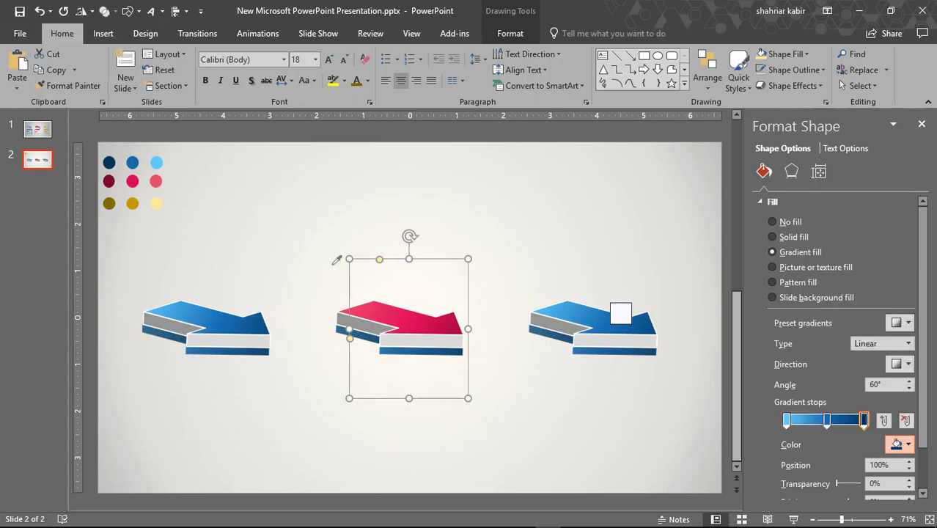
pyautogui.click(109, 181)
pyautogui.click(827, 419)
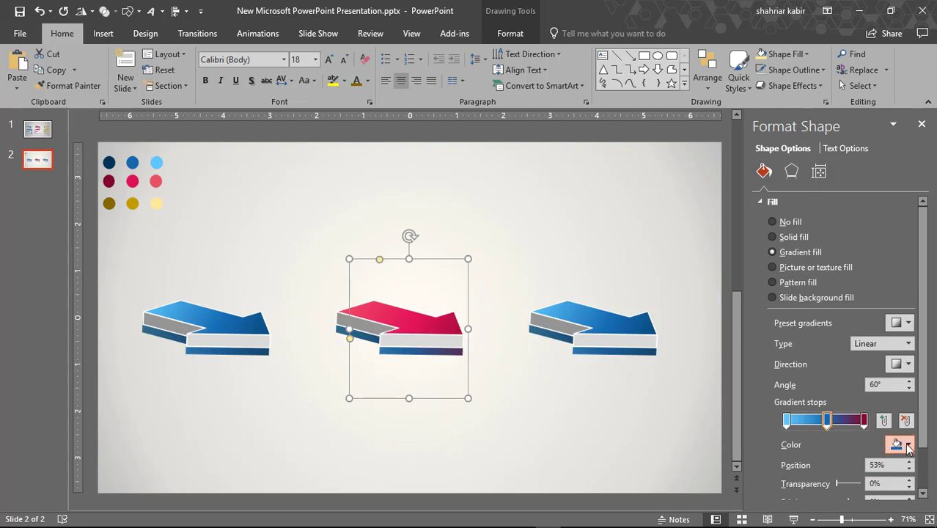
pyautogui.click(896, 444)
pyautogui.click(853, 428)
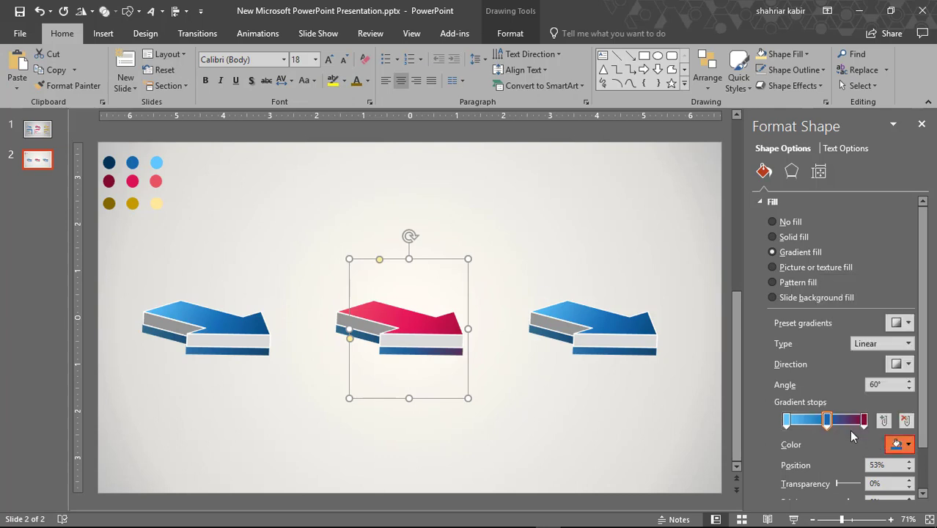
pyautogui.click(132, 181)
pyautogui.click(787, 419)
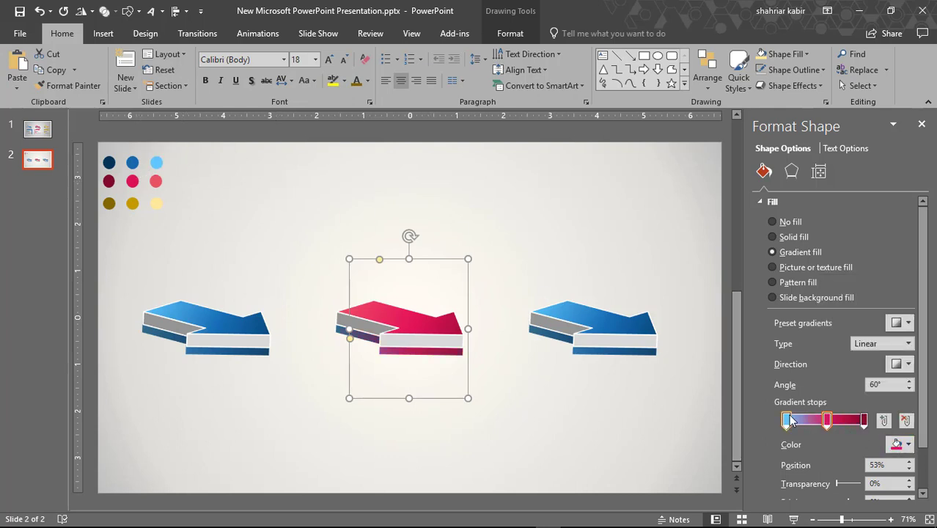
pyautogui.click(895, 444)
pyautogui.click(853, 427)
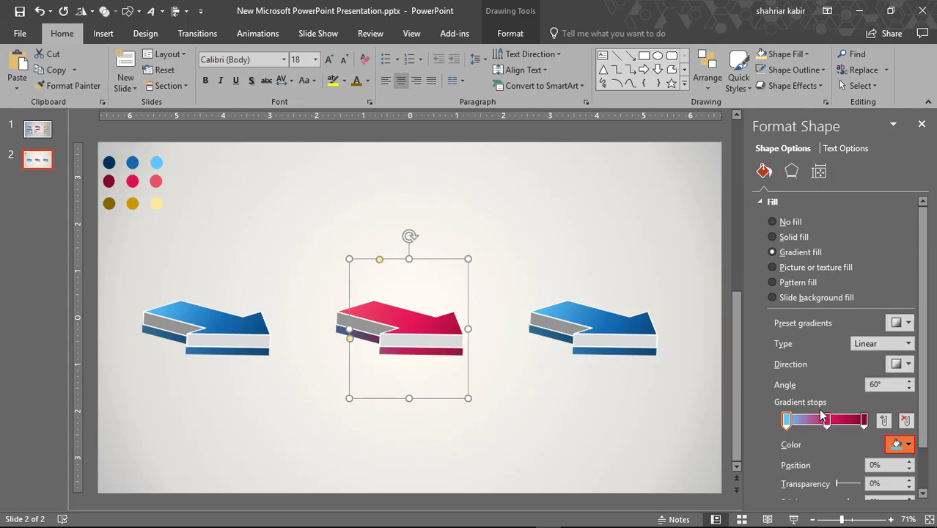
pyautogui.click(155, 181)
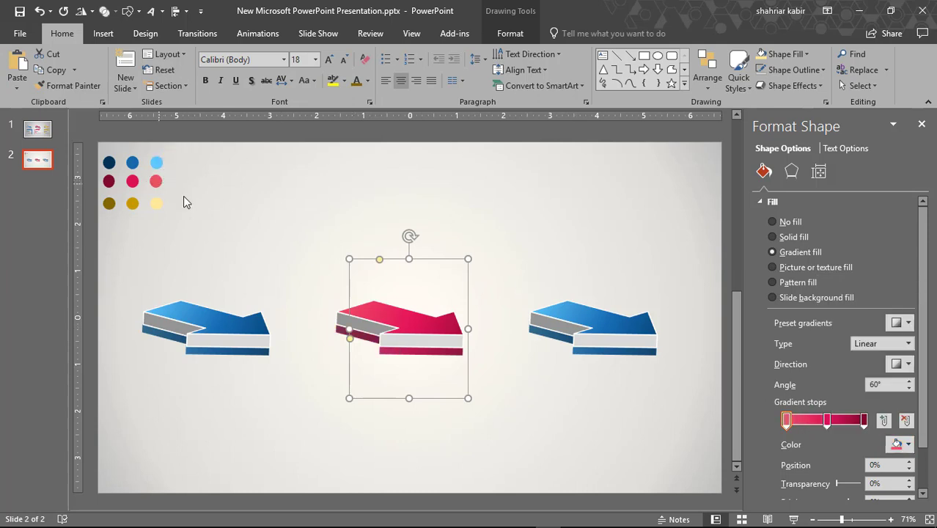
pyautogui.click(613, 328)
# Step: Set the arrow top's gradient with dark gold end and middle stops and a light yellow start stop
pyautogui.click(864, 419)
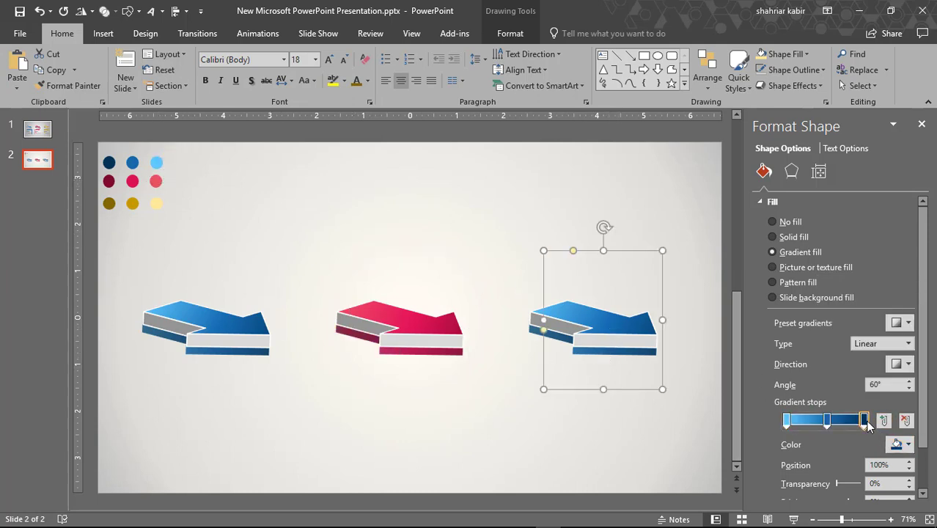
pyautogui.click(896, 444)
pyautogui.click(852, 428)
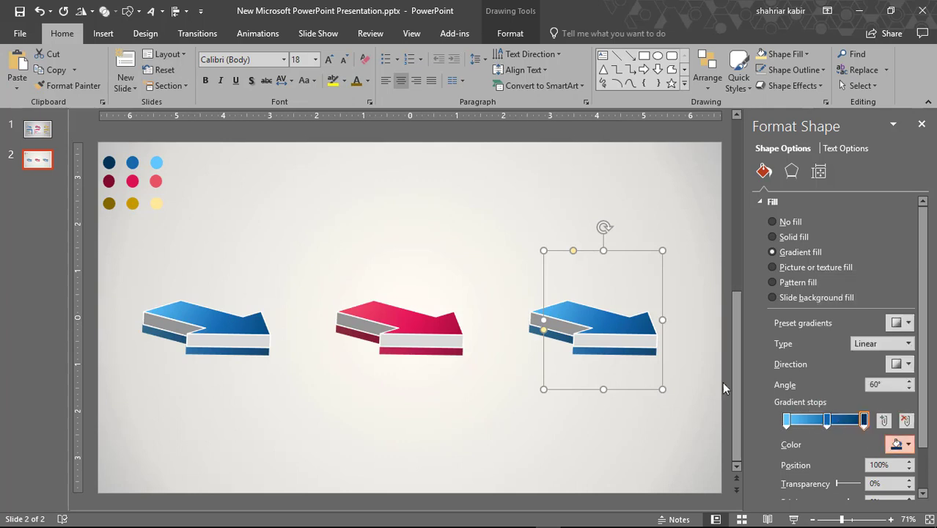
pyautogui.click(108, 203)
pyautogui.click(826, 419)
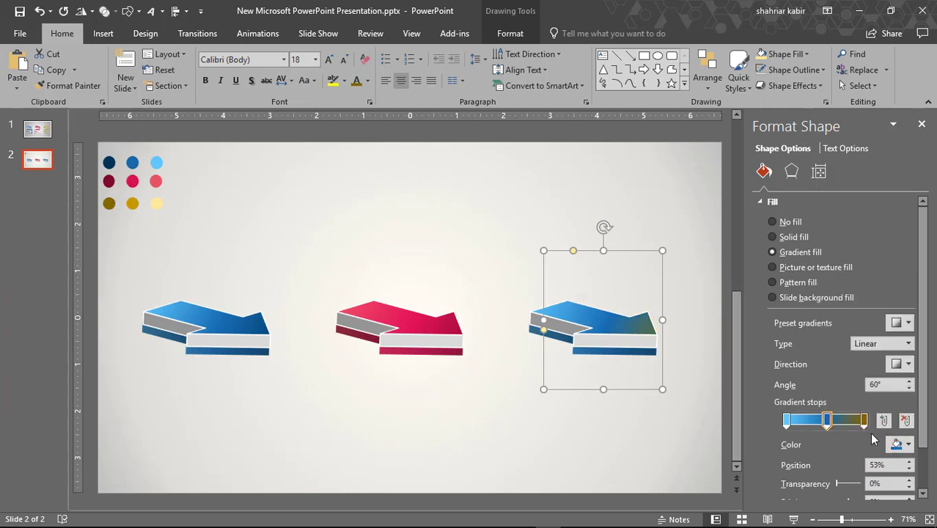
pyautogui.click(895, 444)
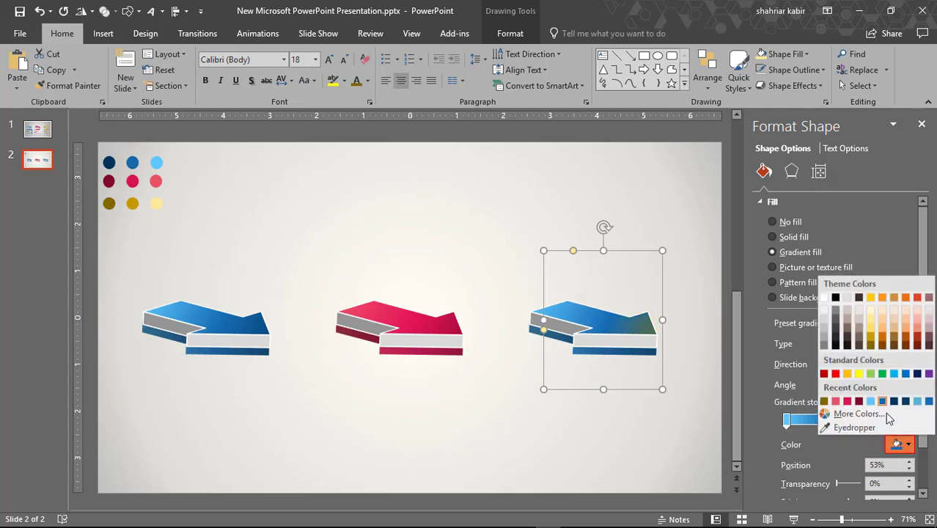
pyautogui.click(871, 335)
pyautogui.click(906, 446)
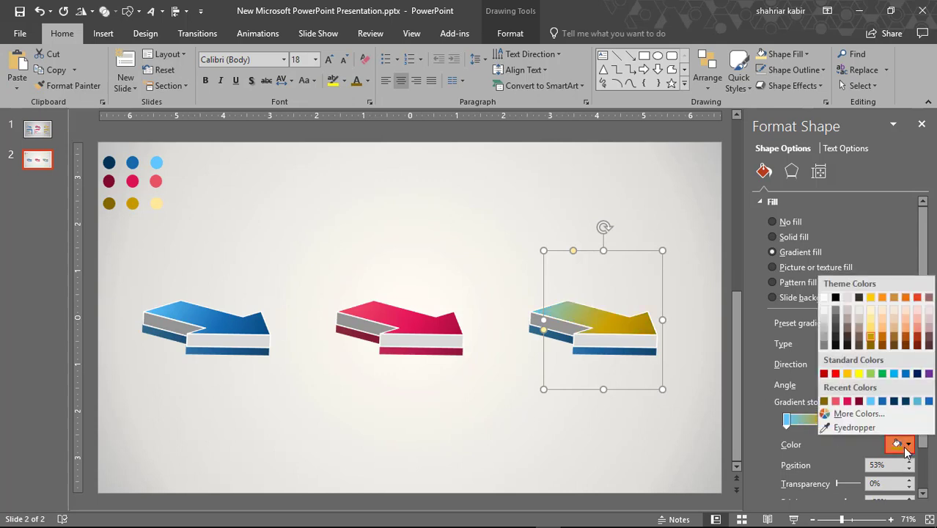
pyautogui.click(869, 321)
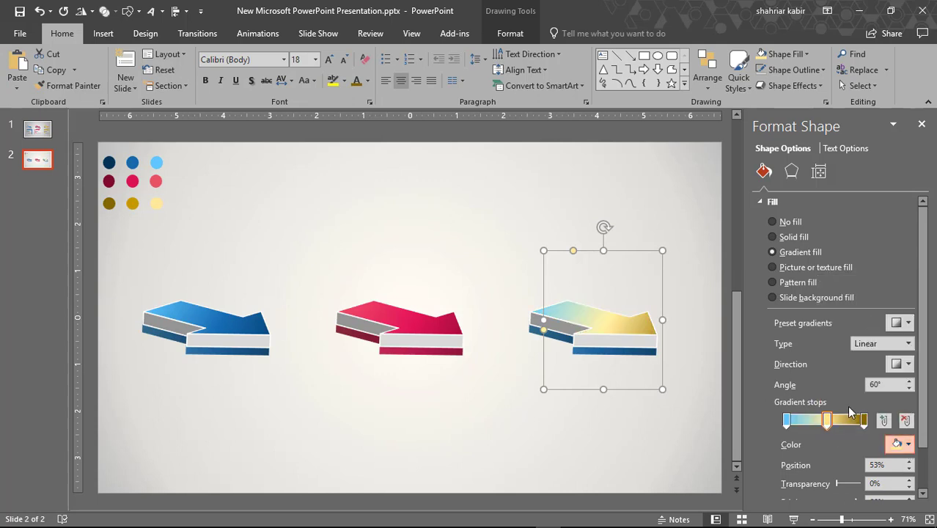
pyautogui.click(899, 445)
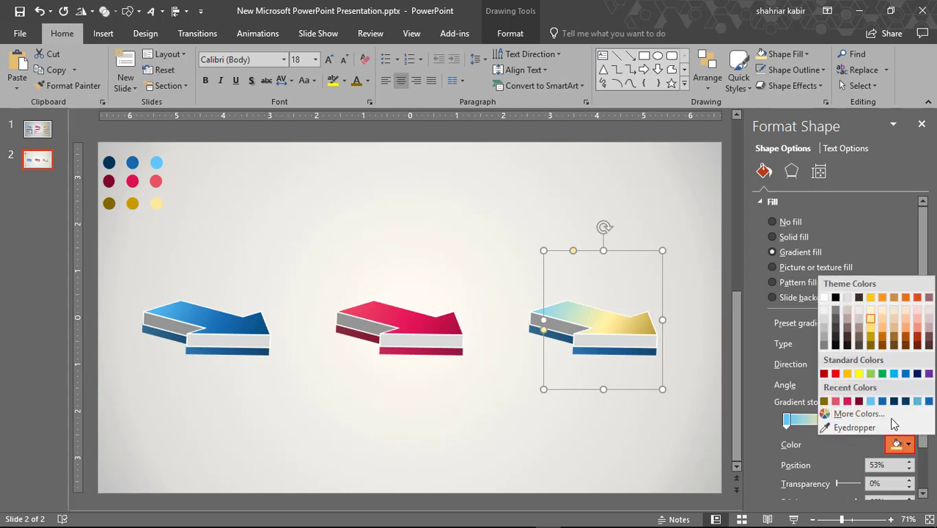
pyautogui.click(874, 340)
pyautogui.click(787, 420)
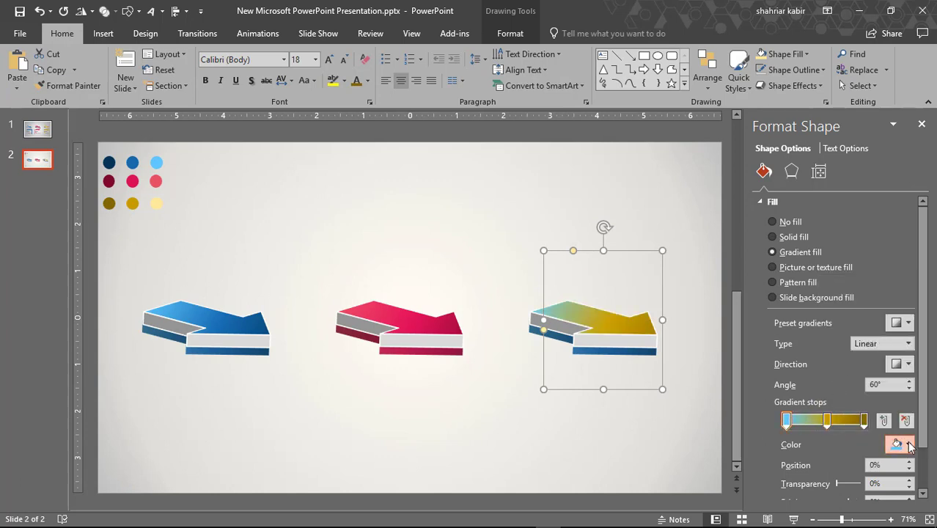
pyautogui.click(908, 445)
pyautogui.click(866, 319)
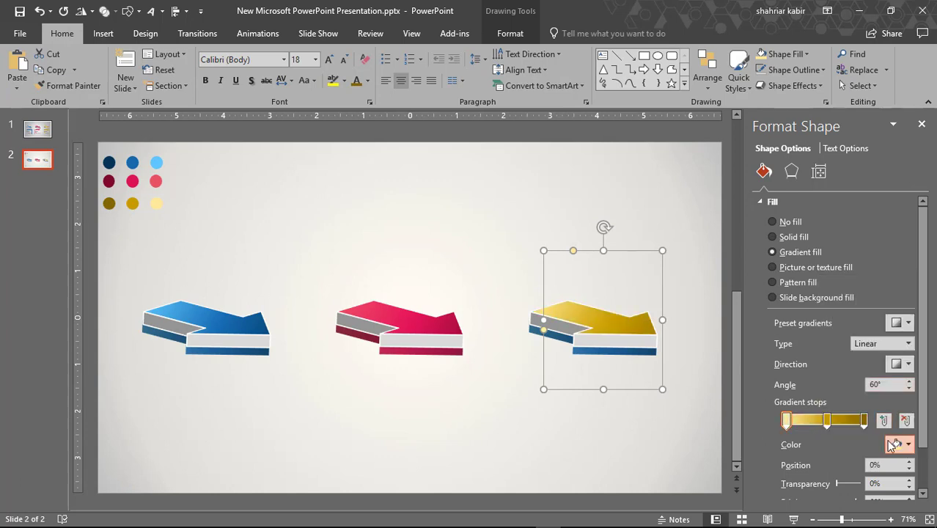
# Step: Recolour the blue bottom piece's gradient with dark gold right and middle stops and a light gold left stop
pyautogui.click(639, 352)
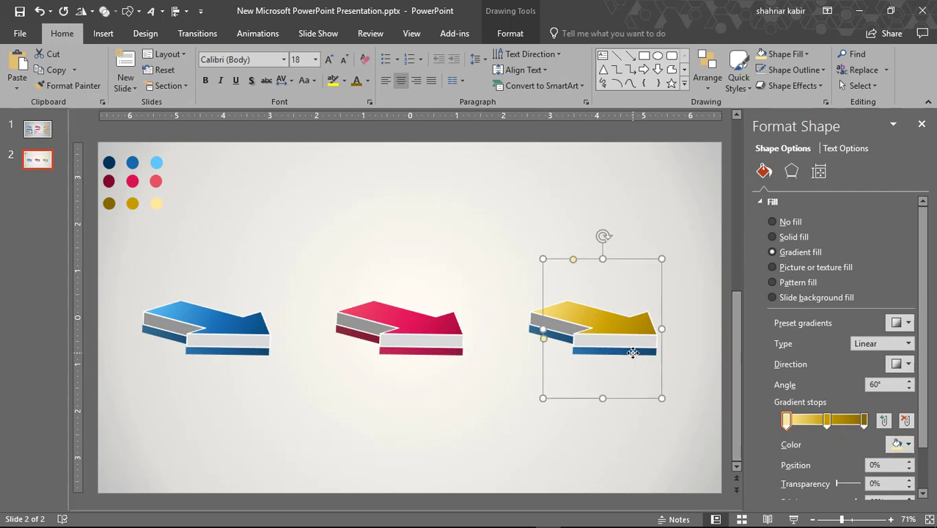
pyautogui.click(863, 422)
pyautogui.click(899, 445)
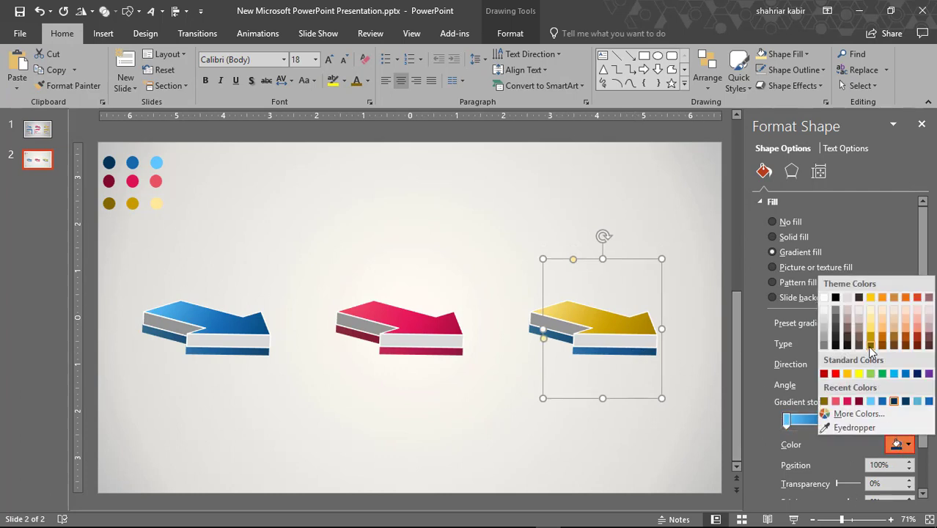
pyautogui.click(870, 346)
pyautogui.click(827, 420)
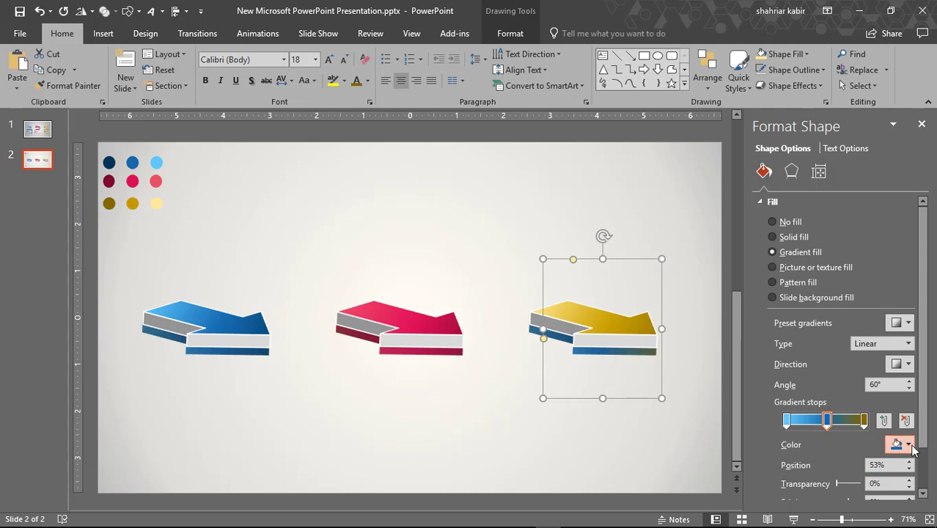
pyautogui.click(898, 445)
pyautogui.click(871, 339)
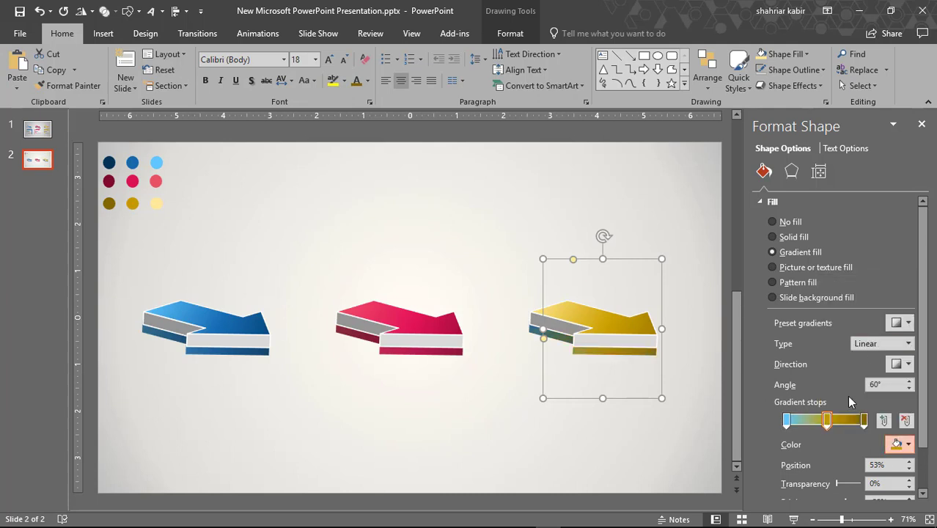
pyautogui.click(785, 422)
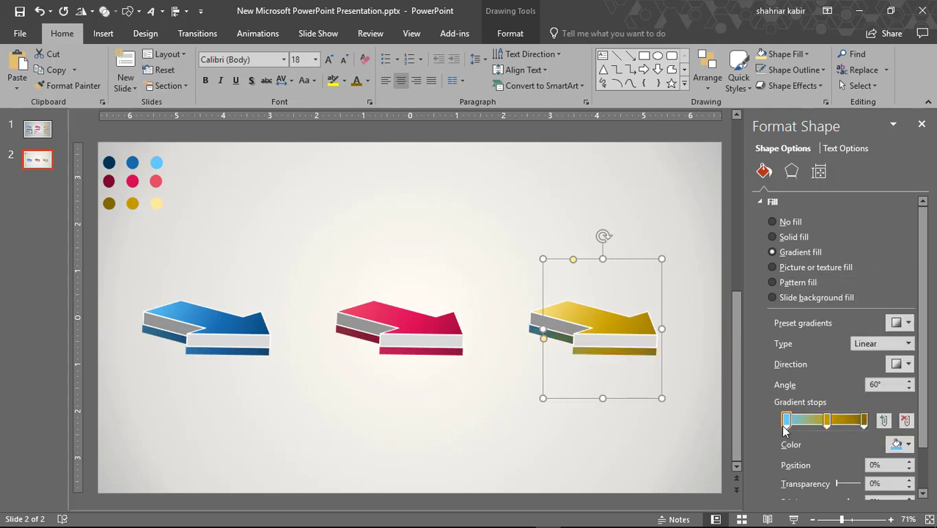
pyautogui.click(899, 444)
pyautogui.click(869, 319)
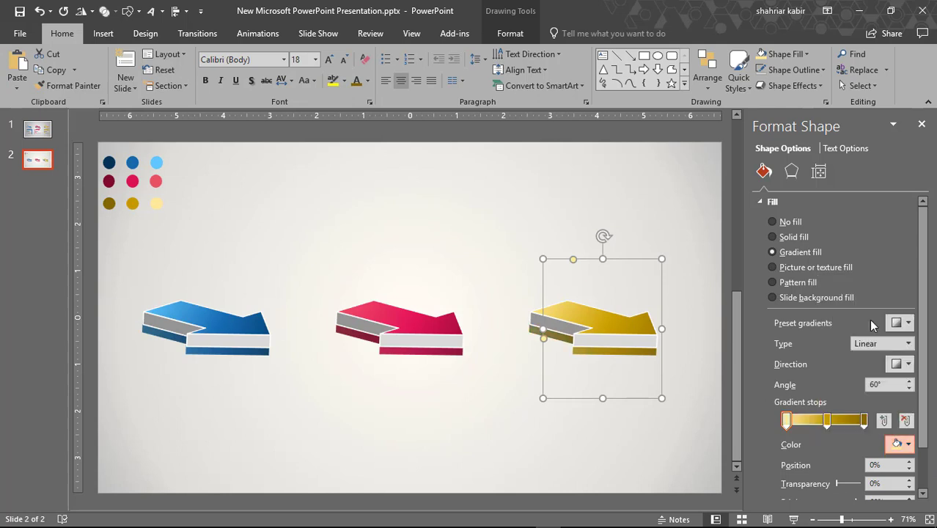
# Step: Apply an outer shadow preset to the gold bottom piece, coloured dark gold
pyautogui.click(791, 172)
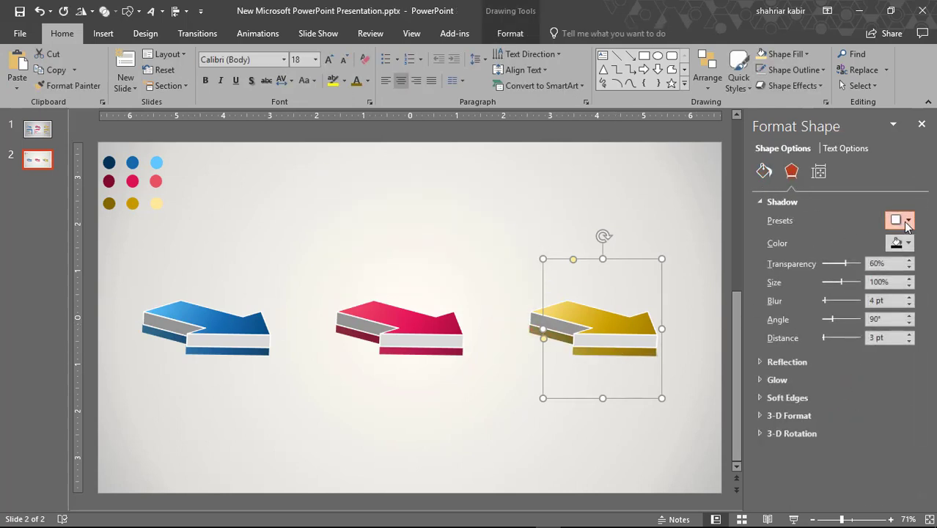
pyautogui.click(895, 220)
pyautogui.click(899, 220)
pyautogui.click(905, 245)
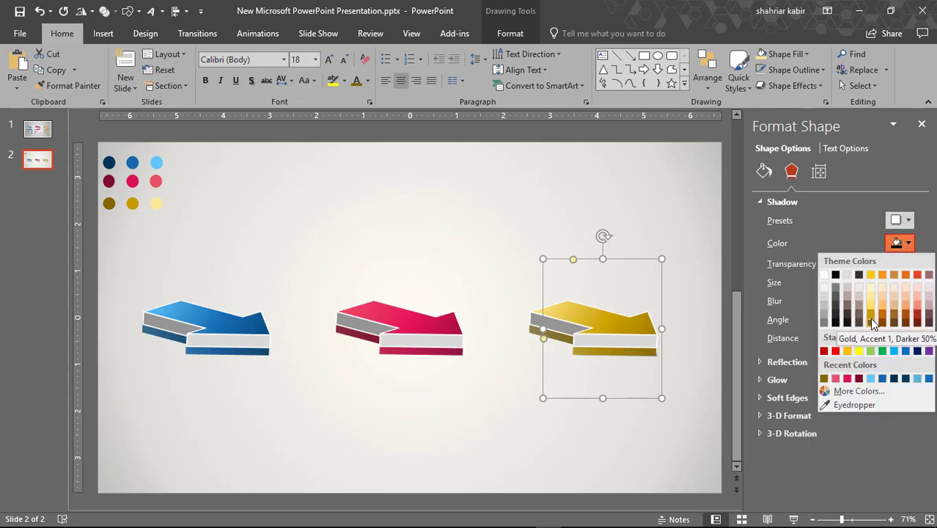
pyautogui.click(871, 319)
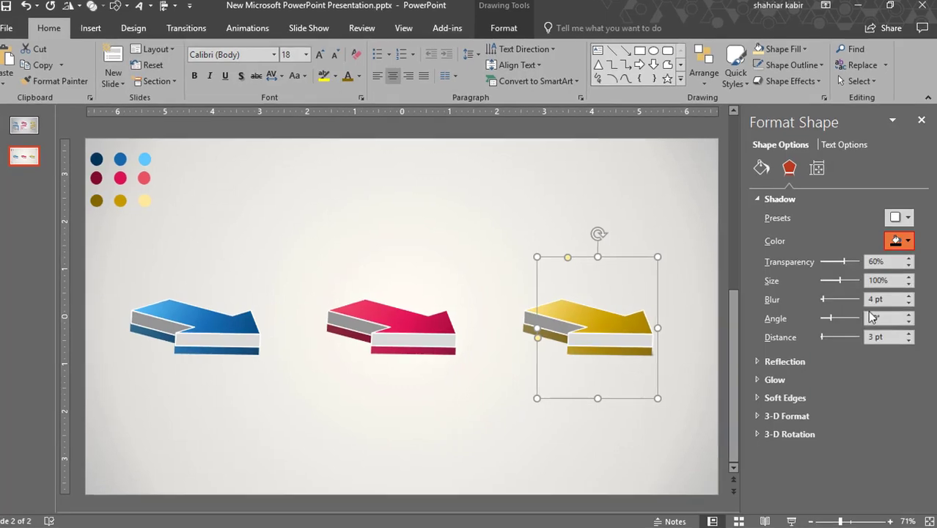
# Step: Set the shadow to 73% transparency, 105% size, 155° angle and 26 pt distance
pyautogui.moveTo(854, 167); pyautogui.dragTo(811, 176)
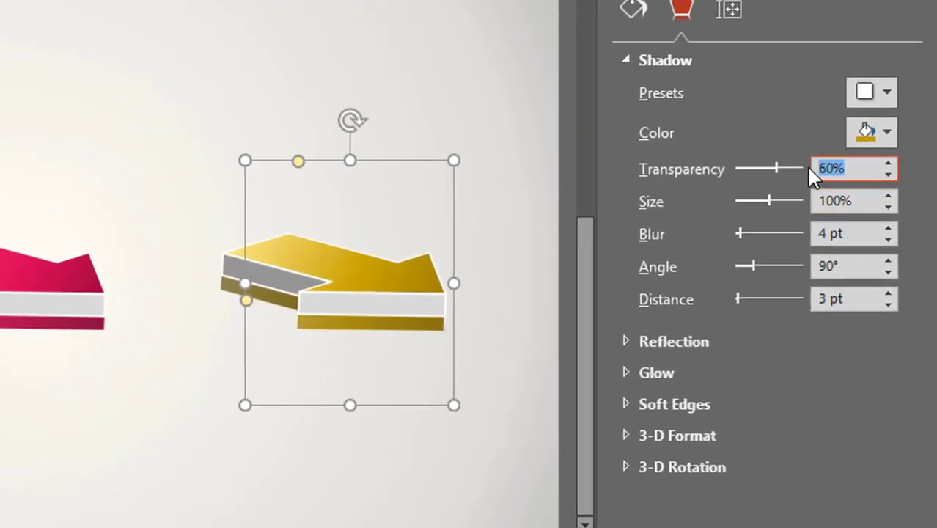
pyautogui.write('7')
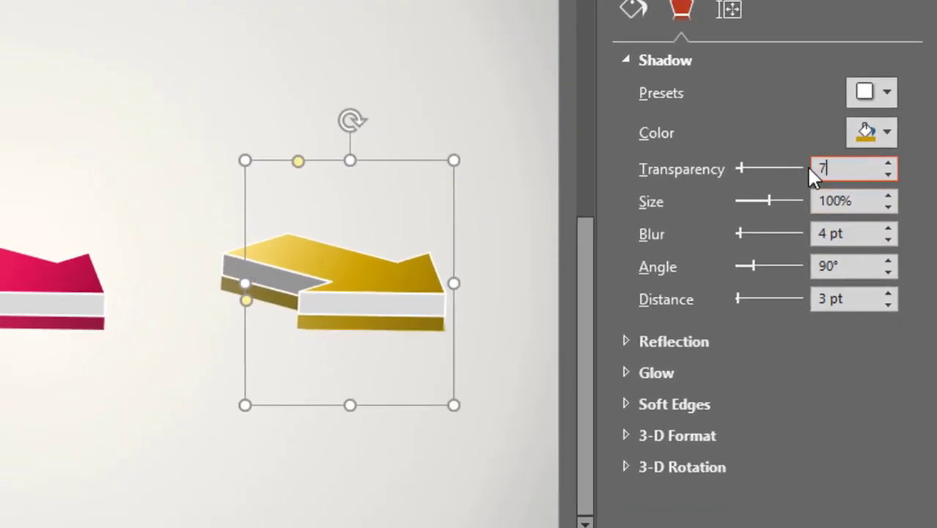
pyautogui.write('3')
pyautogui.click(824, 200)
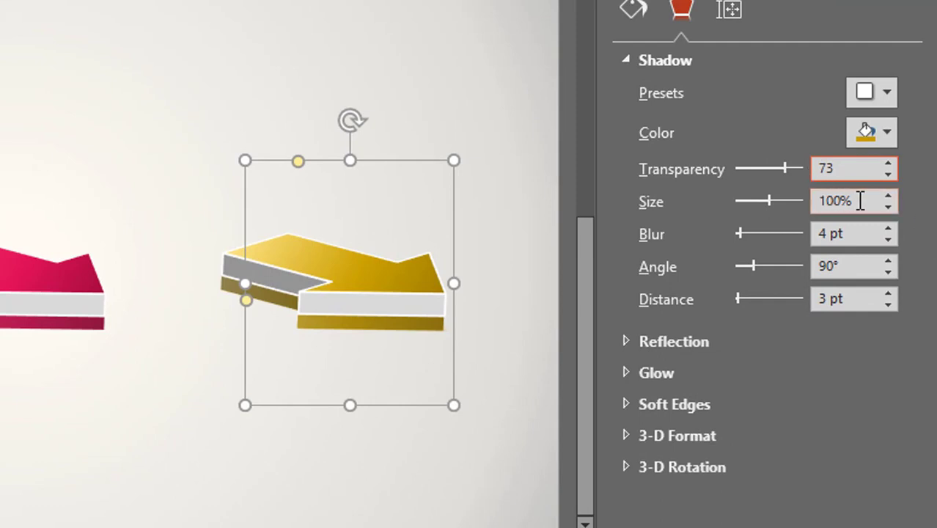
pyautogui.moveTo(836, 201); pyautogui.dragTo(815, 202)
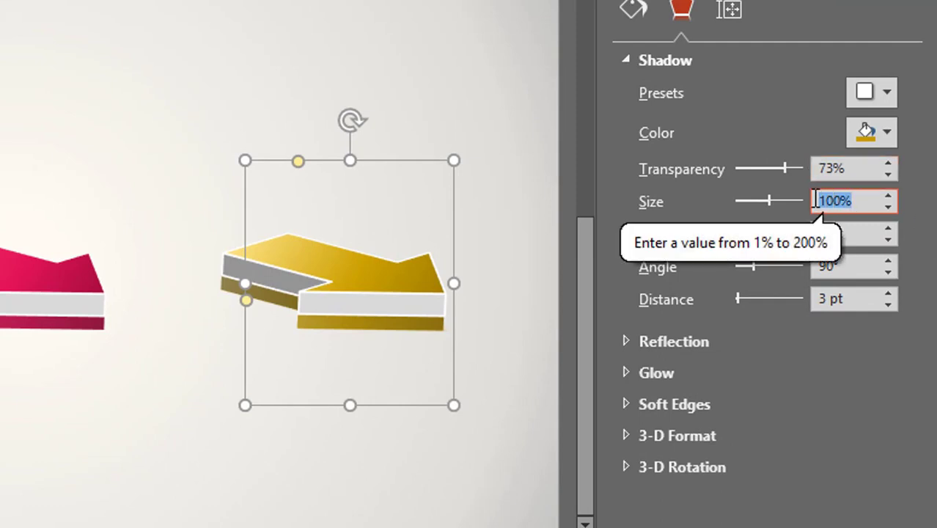
pyautogui.write('1')
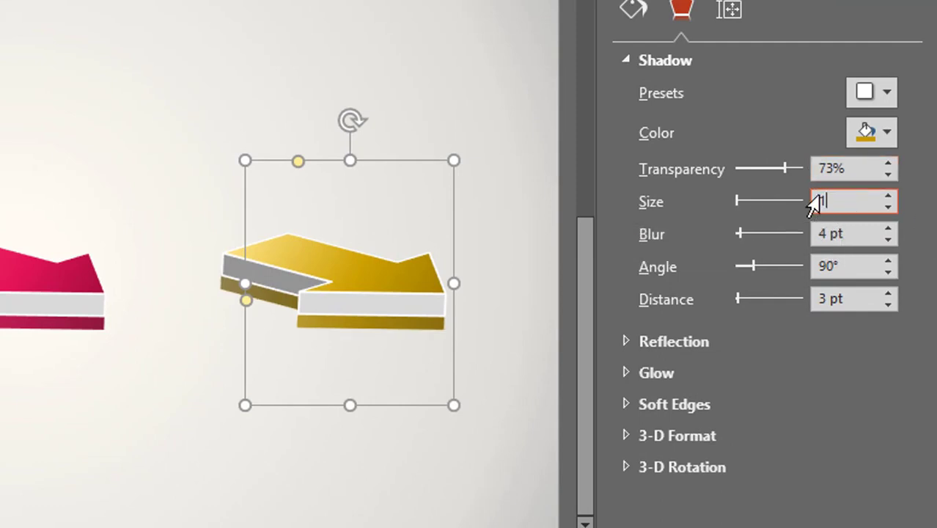
pyautogui.write('05')
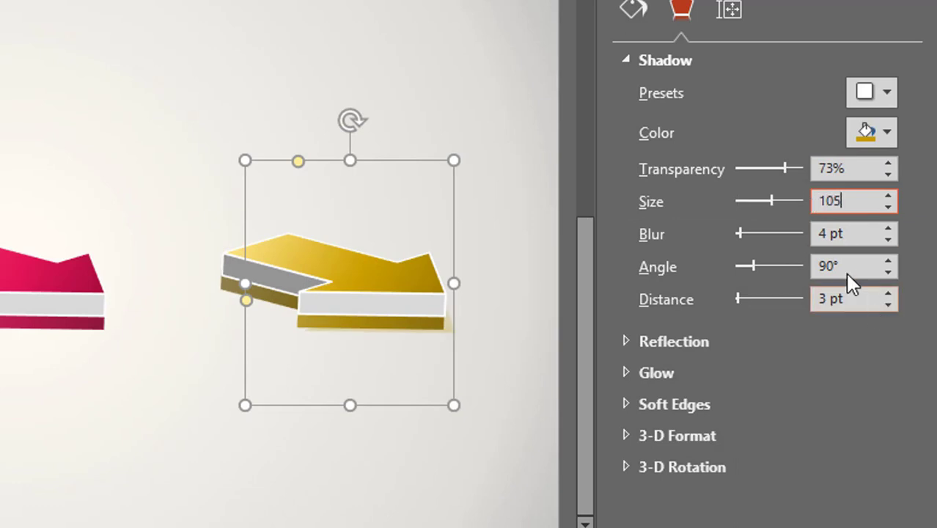
pyautogui.moveTo(844, 272); pyautogui.dragTo(815, 267)
pyautogui.write('1')
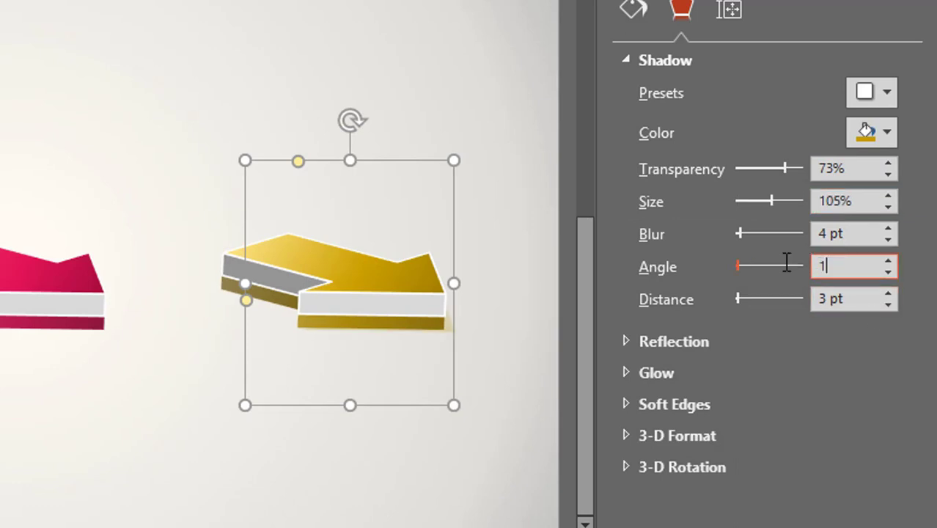
pyautogui.write('55')
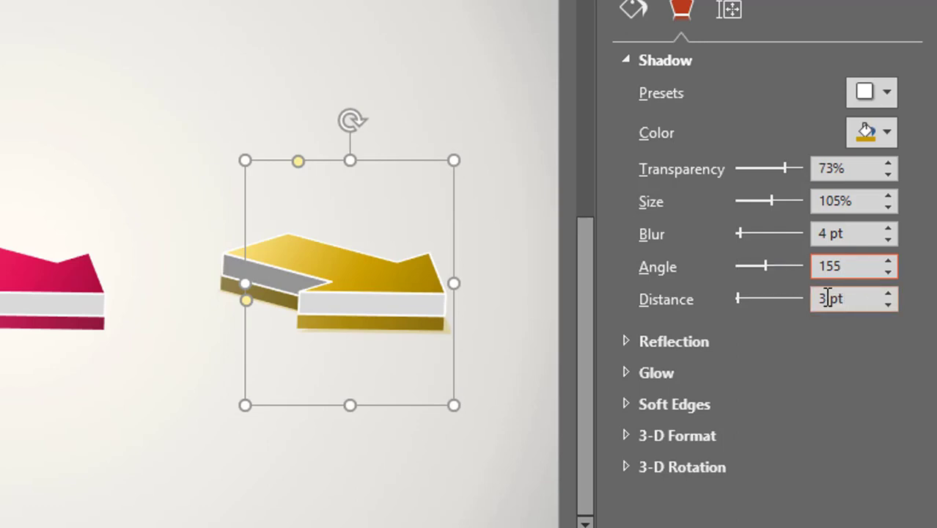
pyautogui.moveTo(827, 297); pyautogui.dragTo(806, 297)
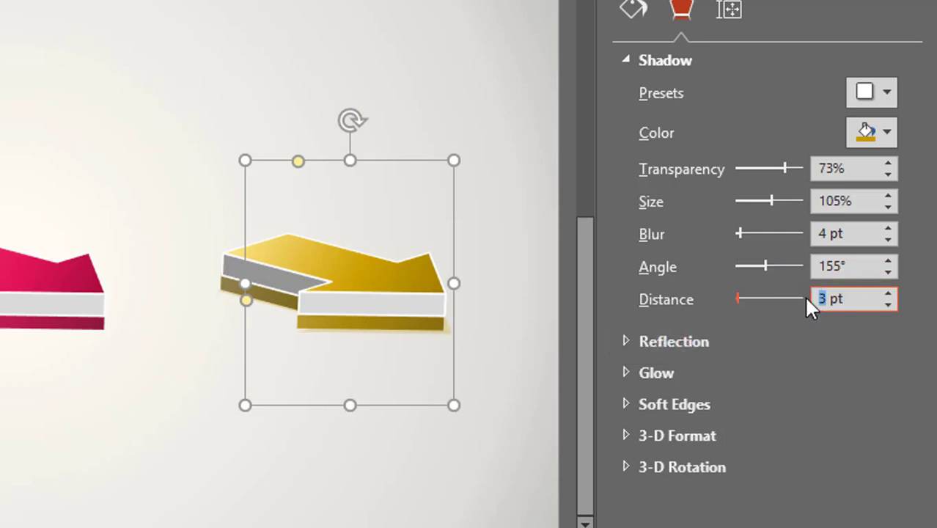
pyautogui.write('26')
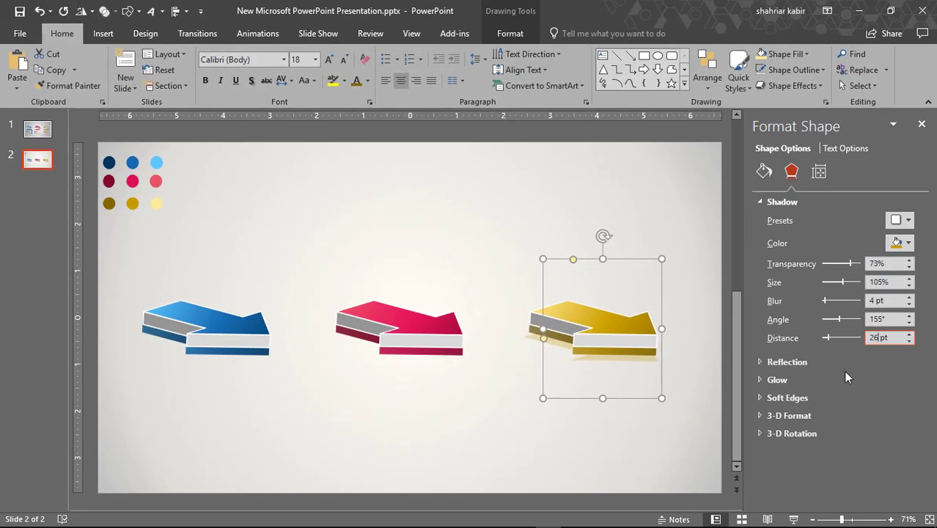
pyautogui.click(702, 421)
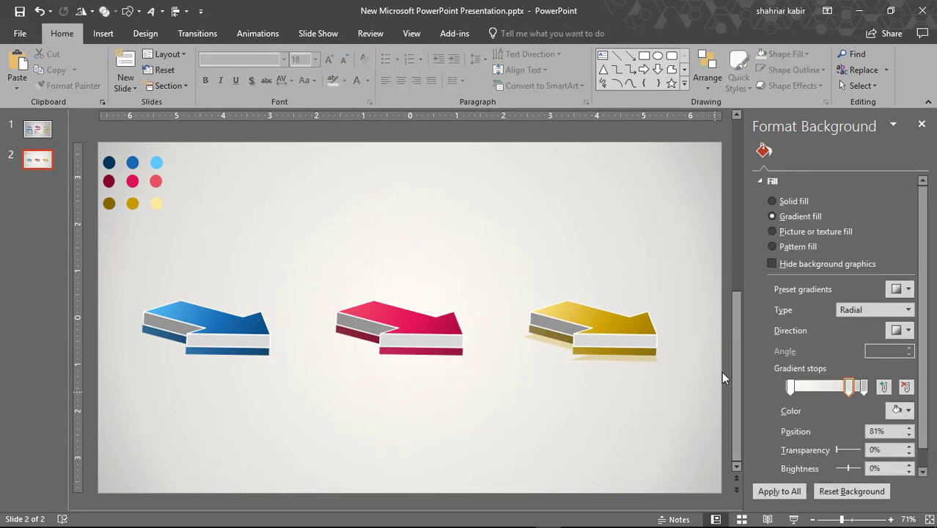
# Step: Give the pink arrow's bottom piece an outer shadow coloured dark red
pyautogui.click(922, 124)
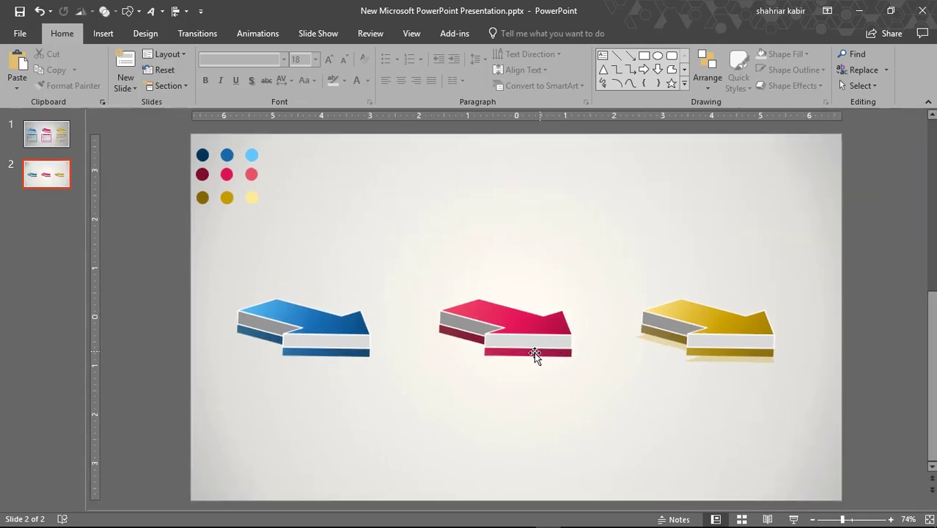
pyautogui.click(532, 352)
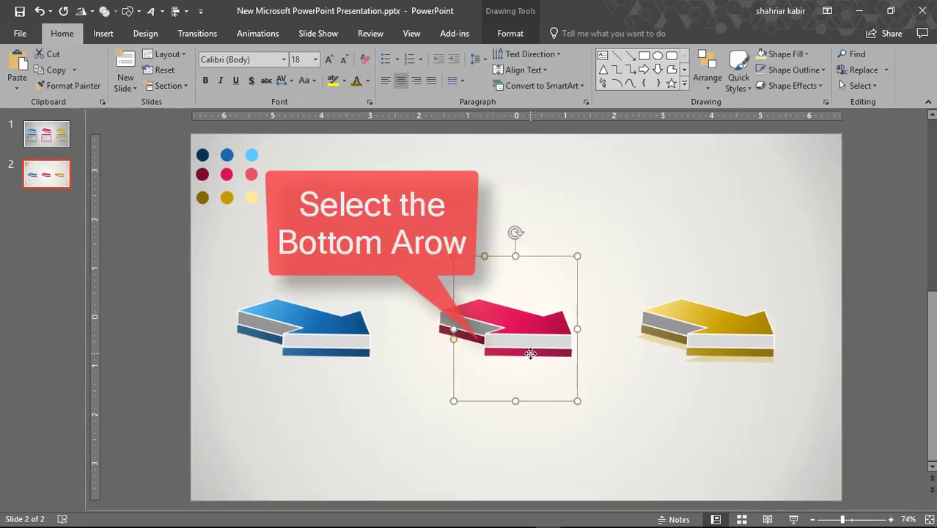
pyautogui.rightClick(527, 355)
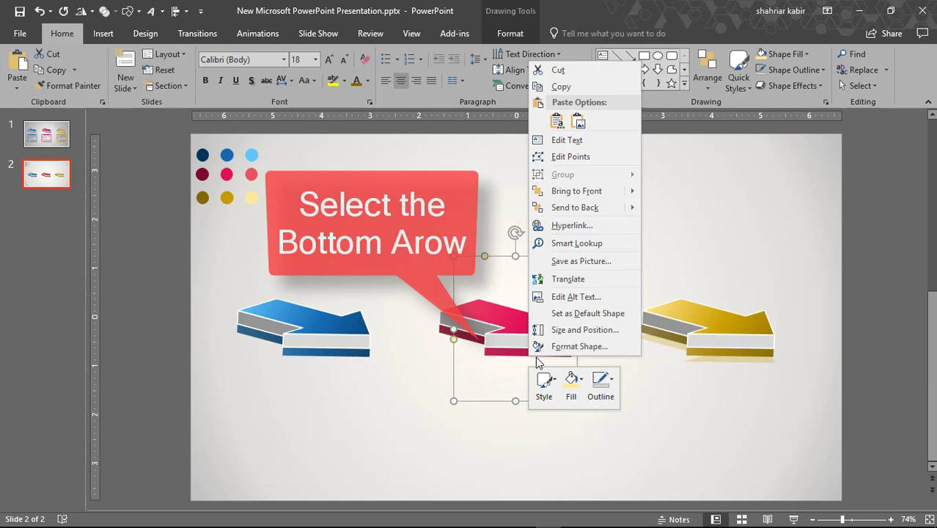
pyautogui.click(585, 344)
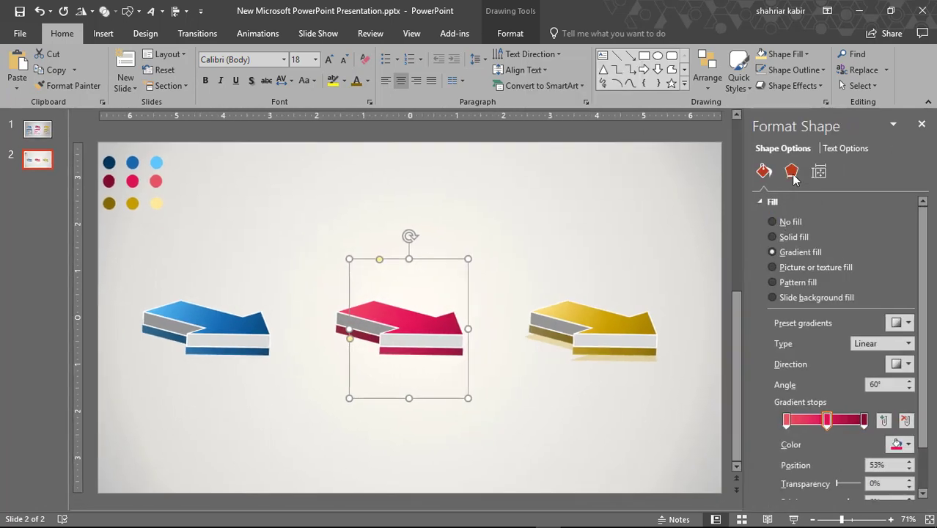
pyautogui.click(791, 172)
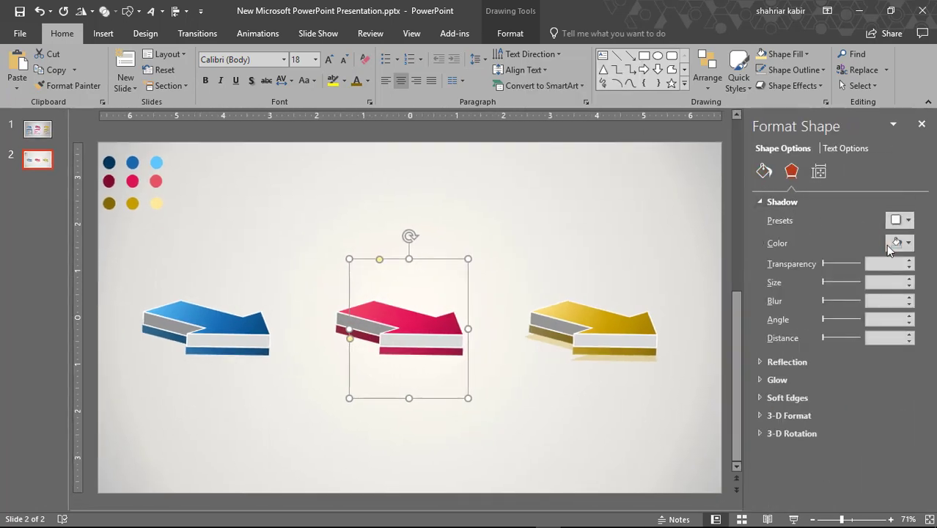
pyautogui.click(906, 219)
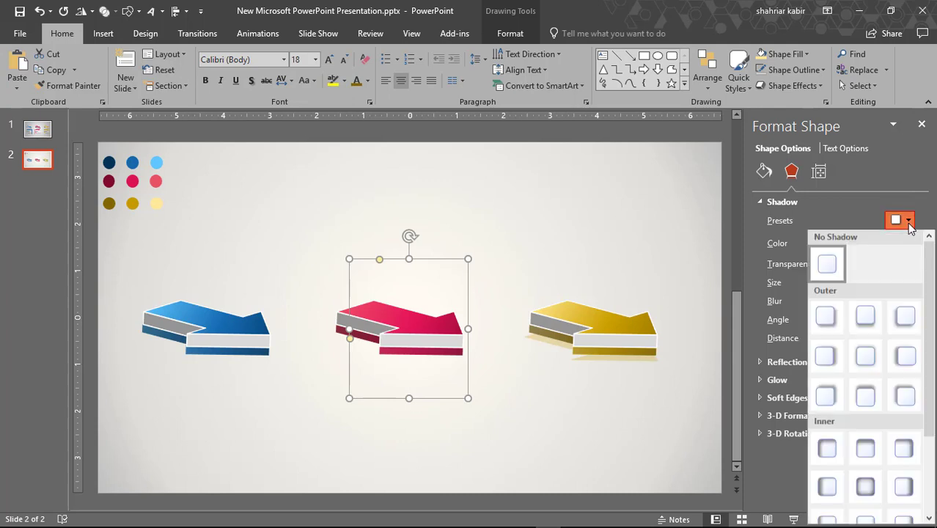
pyautogui.click(866, 314)
pyautogui.click(906, 243)
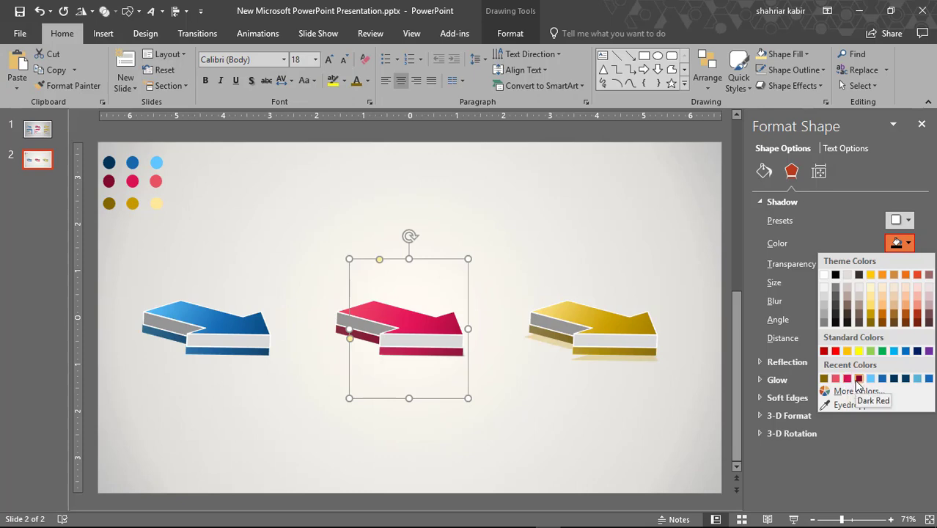
pyautogui.click(858, 378)
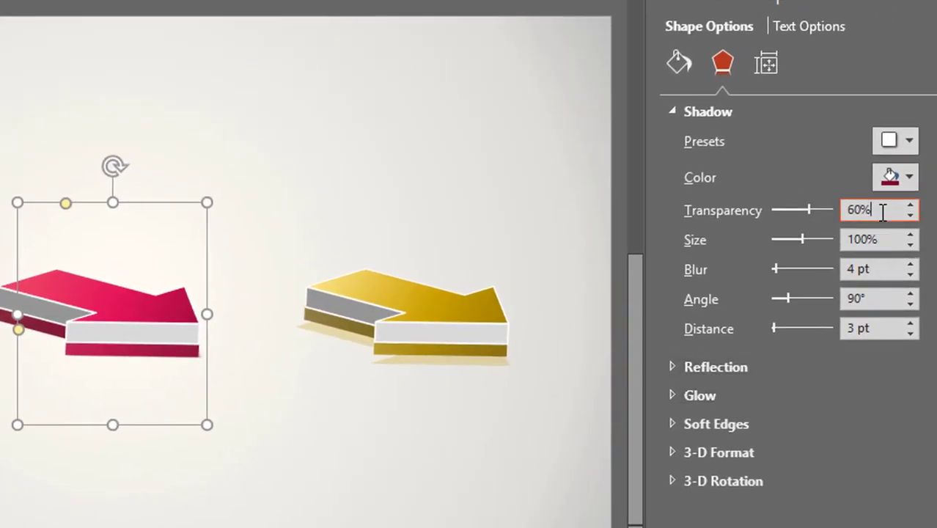
# Step: Set the pink shadow to 73% transparency, a slightly larger size, 155° angle and 20 pt distance
pyautogui.click(883, 211)
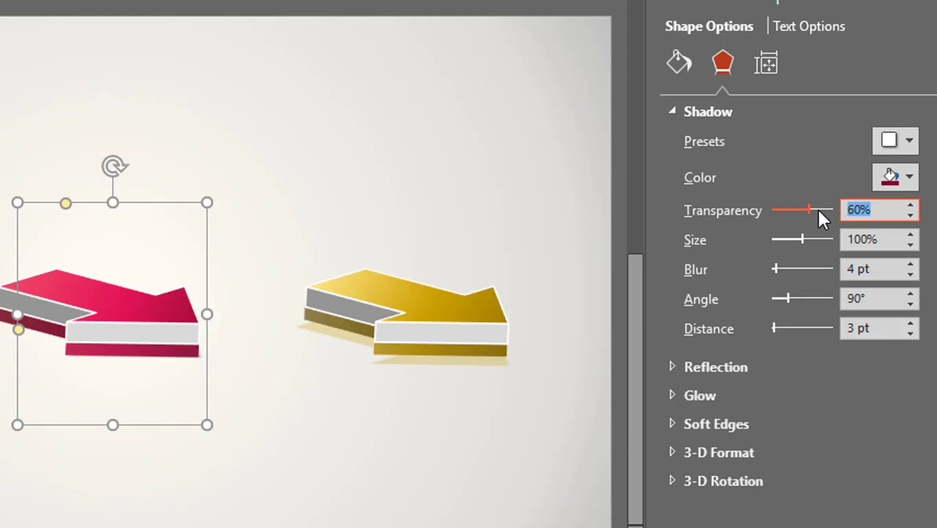
pyautogui.write('73')
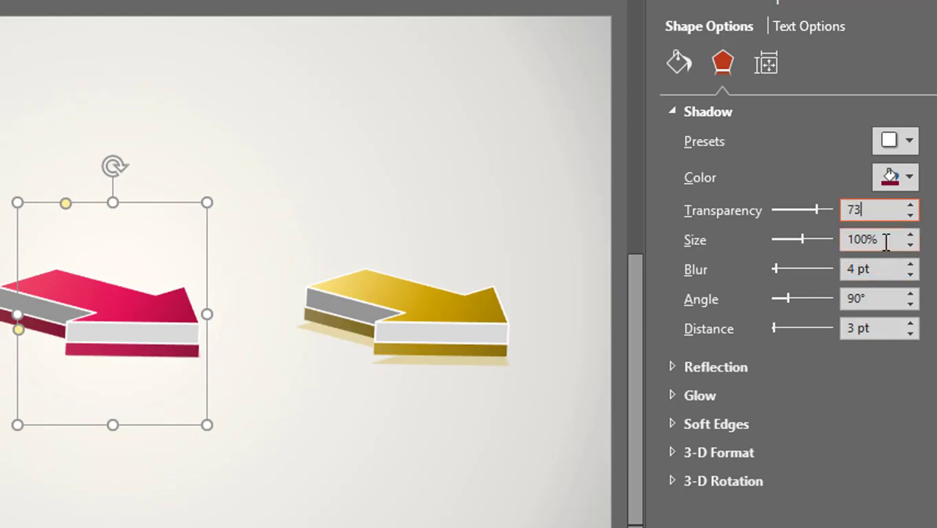
pyautogui.click(909, 234)
pyautogui.click(909, 234)
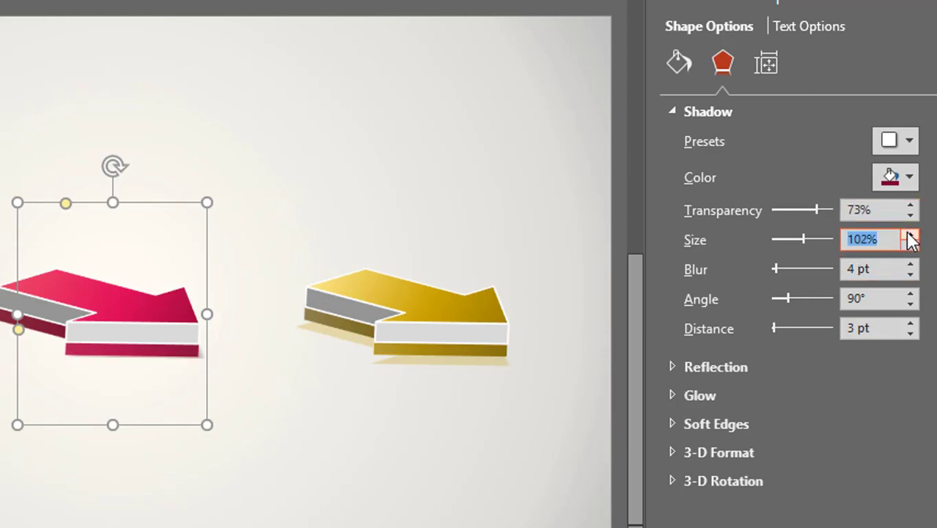
pyautogui.click(909, 234)
pyautogui.click(909, 233)
pyautogui.click(909, 233)
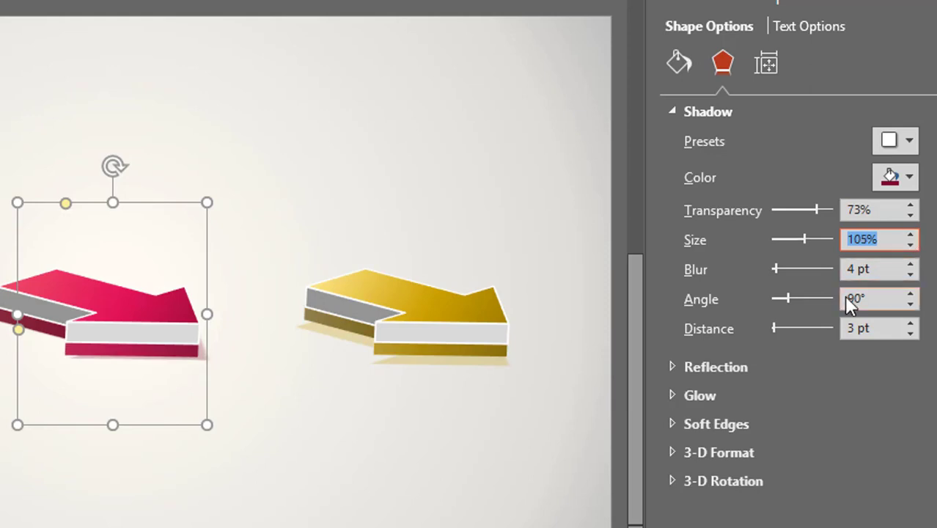
pyautogui.click(872, 298)
pyautogui.write('1')
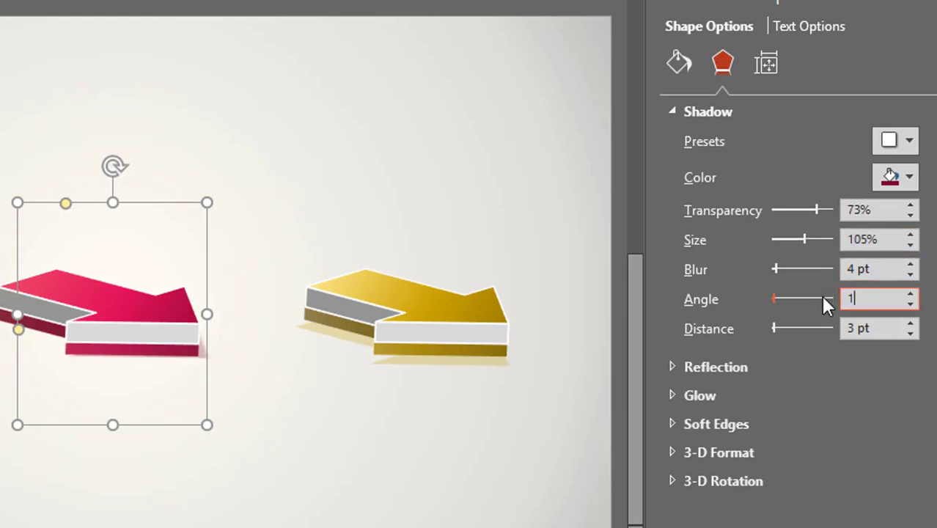
pyautogui.write('55')
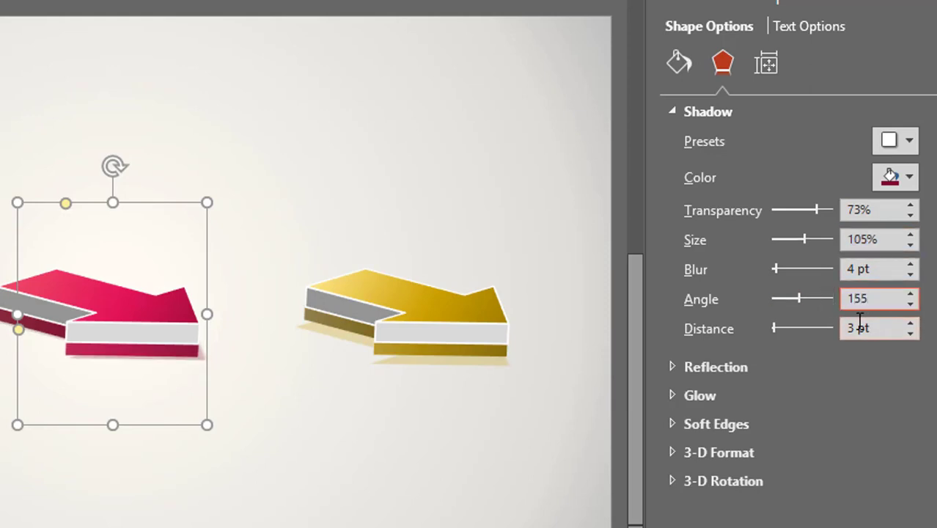
pyautogui.doubleClick(852, 327)
pyautogui.write('20')
pyautogui.press('Return')
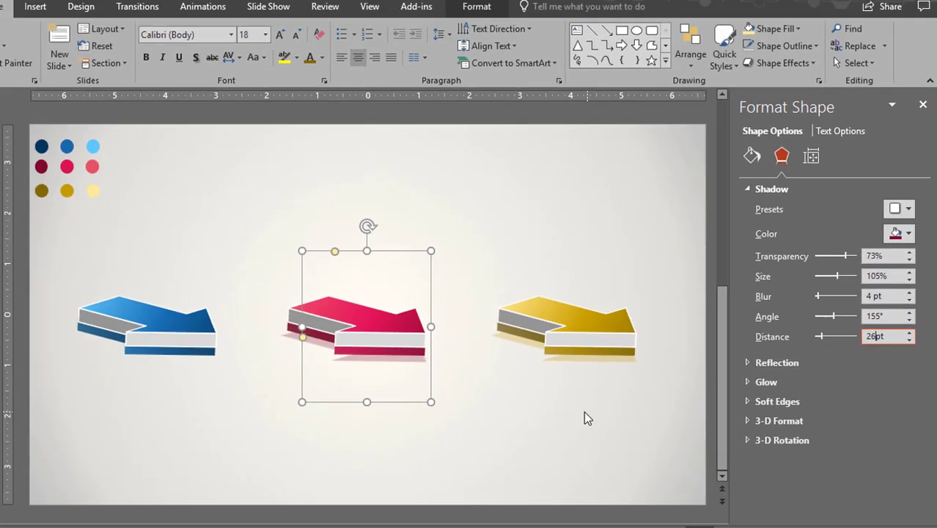
pyautogui.click(603, 419)
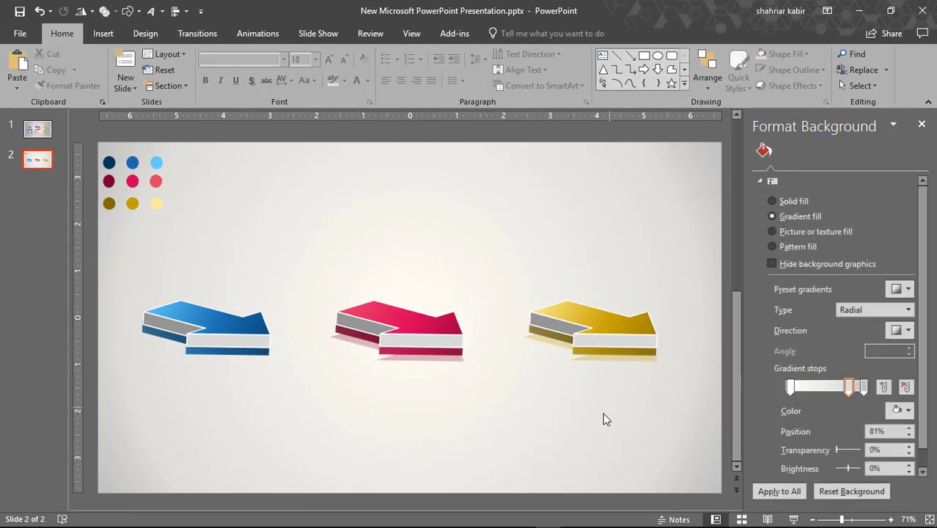
# Step: Give the blue arrow's bottom piece an outer shadow coloured blue
pyautogui.click(244, 356)
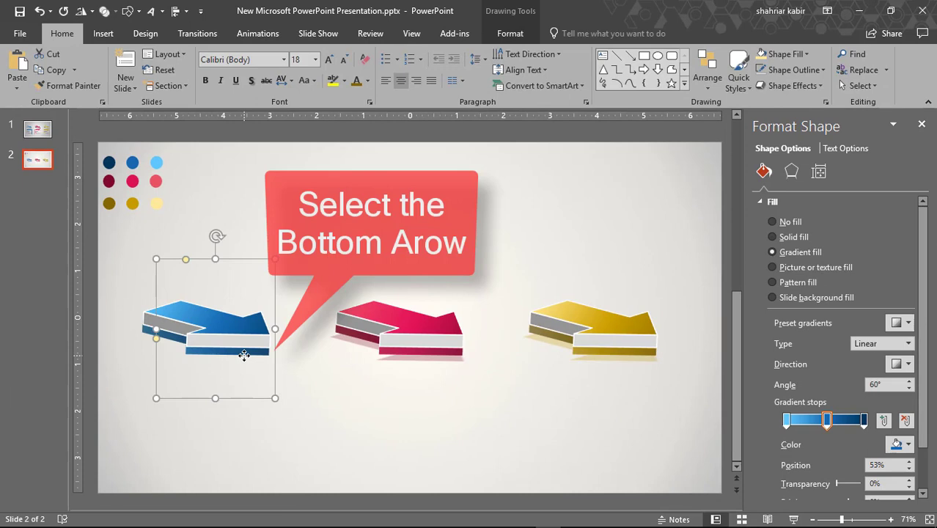
pyautogui.click(791, 172)
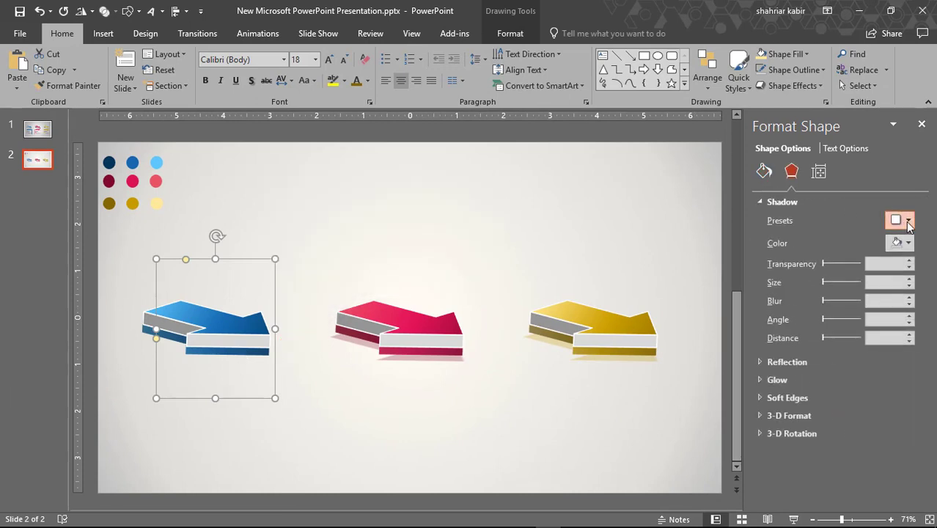
pyautogui.click(899, 220)
pyautogui.click(865, 316)
pyautogui.click(899, 243)
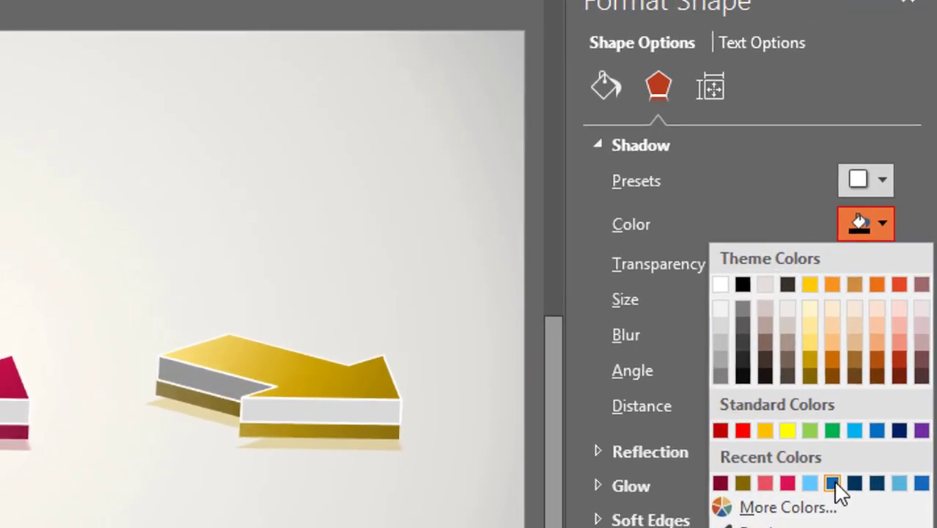
pyautogui.click(882, 378)
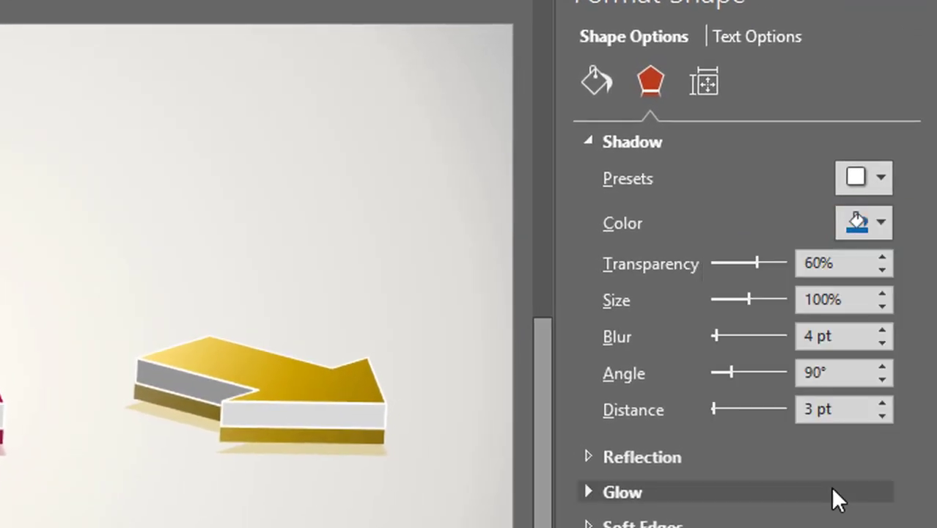
# Step: Set the blue shadow to 73% transparency, 105% size, 155° angle and 26 pt distance, then close the pane
pyautogui.doubleClick(847, 268)
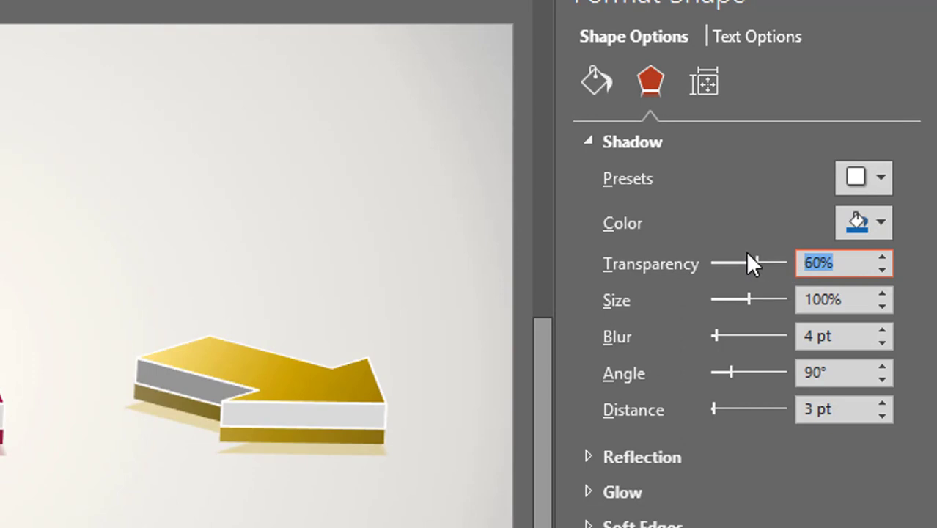
pyautogui.write('73')
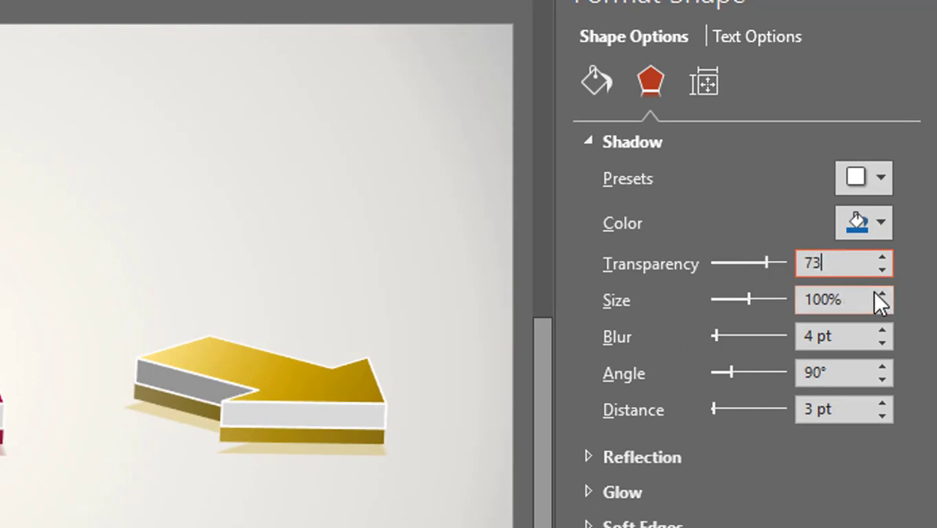
pyautogui.click(881, 294)
pyautogui.click(881, 293)
pyautogui.click(882, 293)
pyautogui.click(882, 293)
pyautogui.click(882, 293)
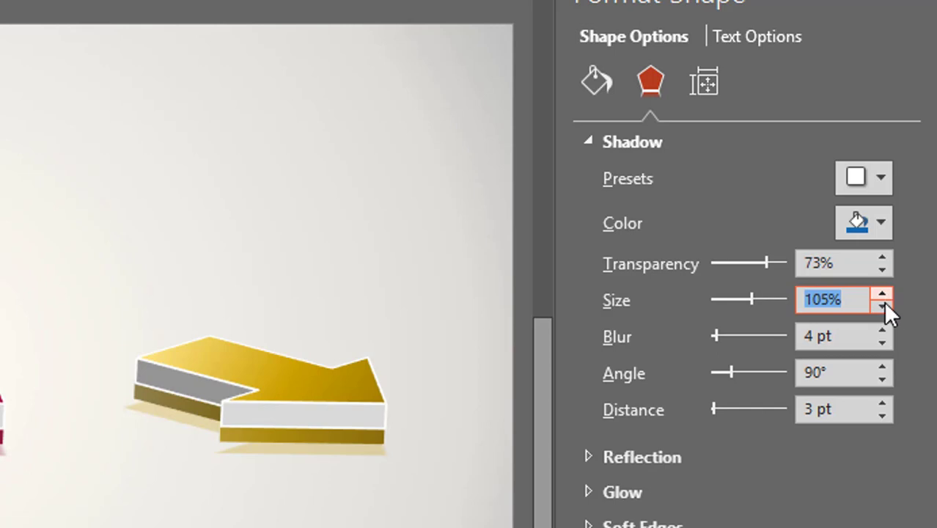
pyautogui.doubleClick(836, 371)
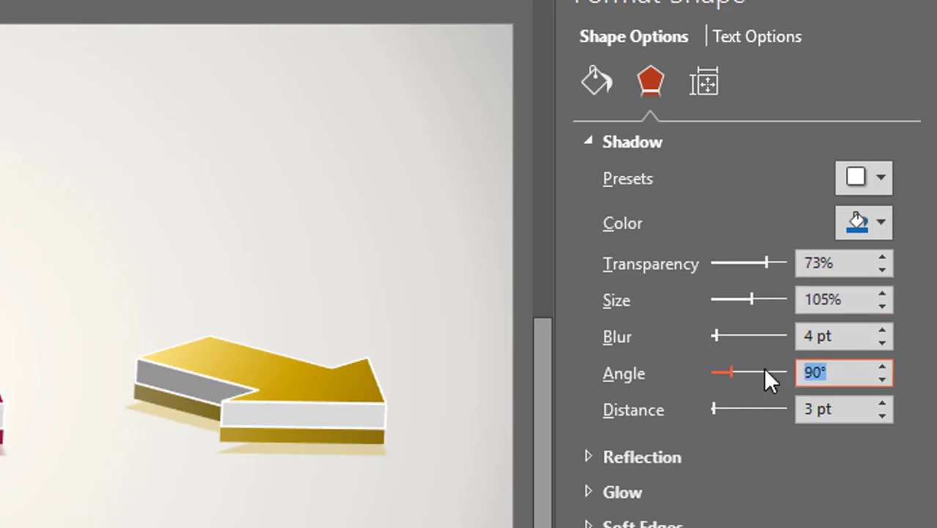
pyautogui.write('155')
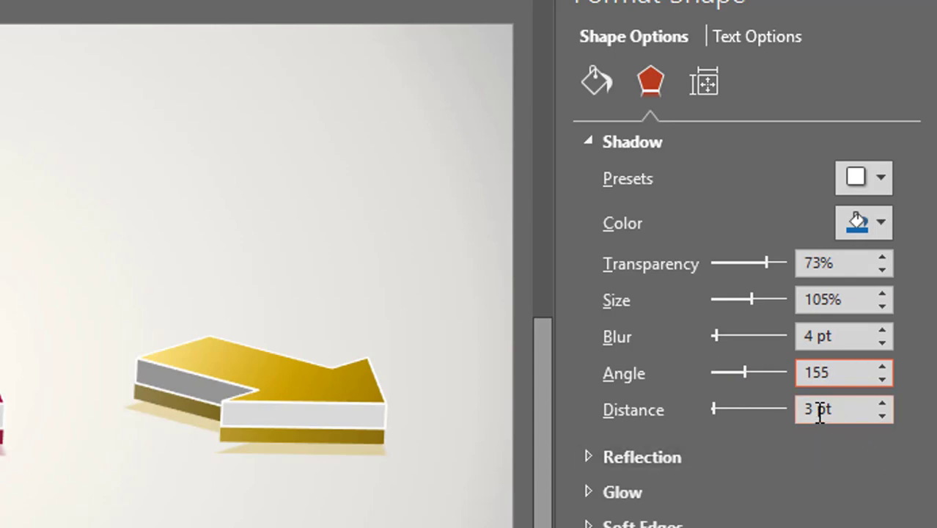
pyautogui.moveTo(815, 409); pyautogui.dragTo(784, 411)
pyautogui.write('26')
pyautogui.press('Return')
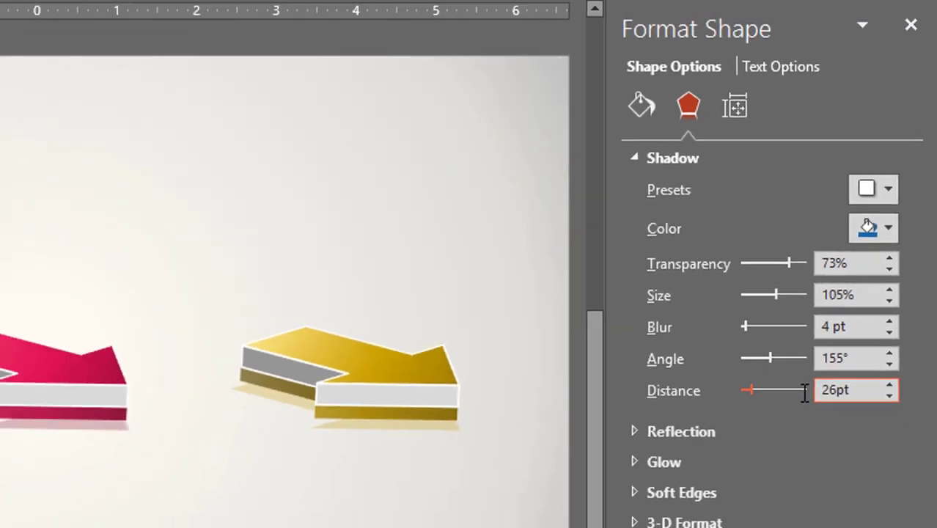
pyautogui.click(662, 408)
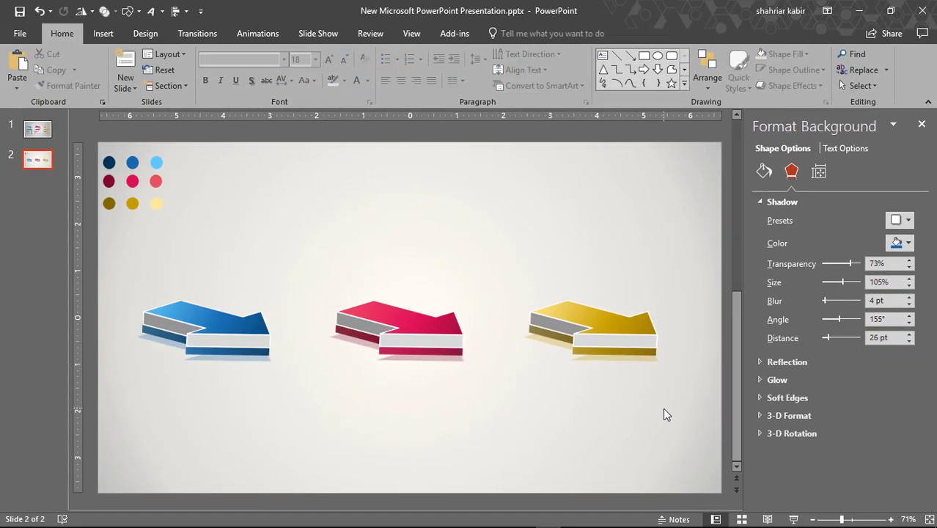
pyautogui.click(921, 124)
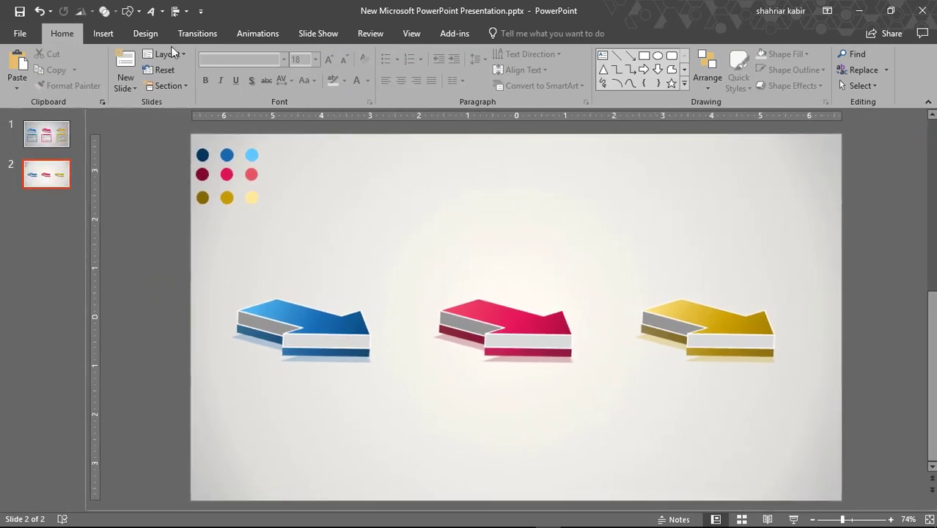
# Step: Insert WordArt reading '01' and move it above the blue arrow
pyautogui.click(115, 34)
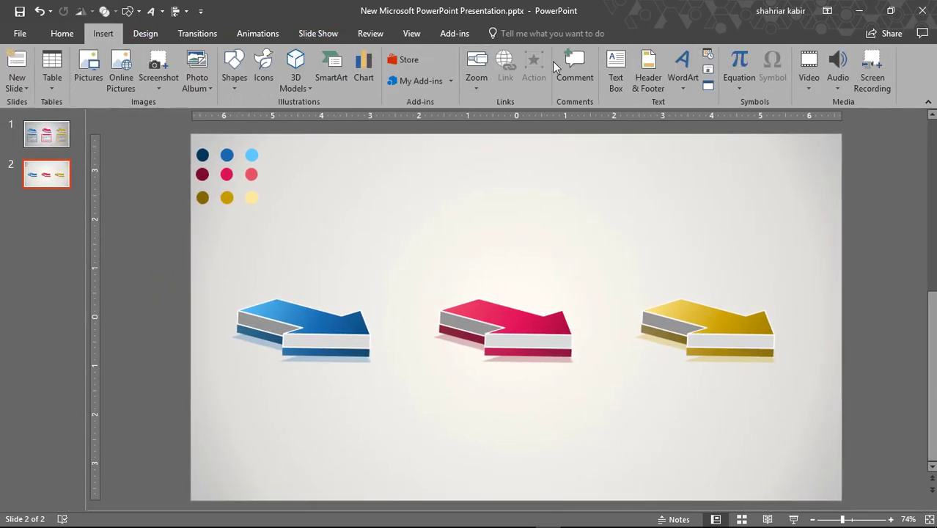
pyautogui.click(681, 74)
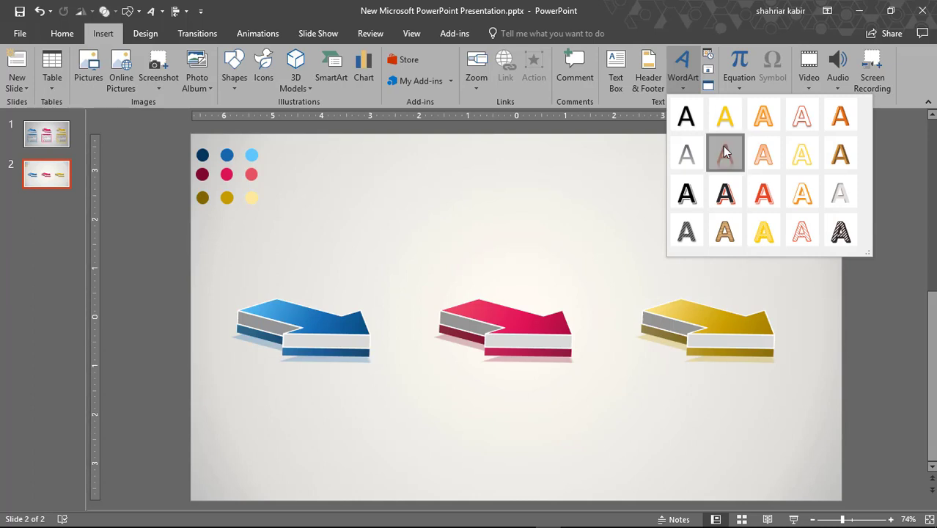
pyautogui.click(722, 146)
pyautogui.press('BackSpace')
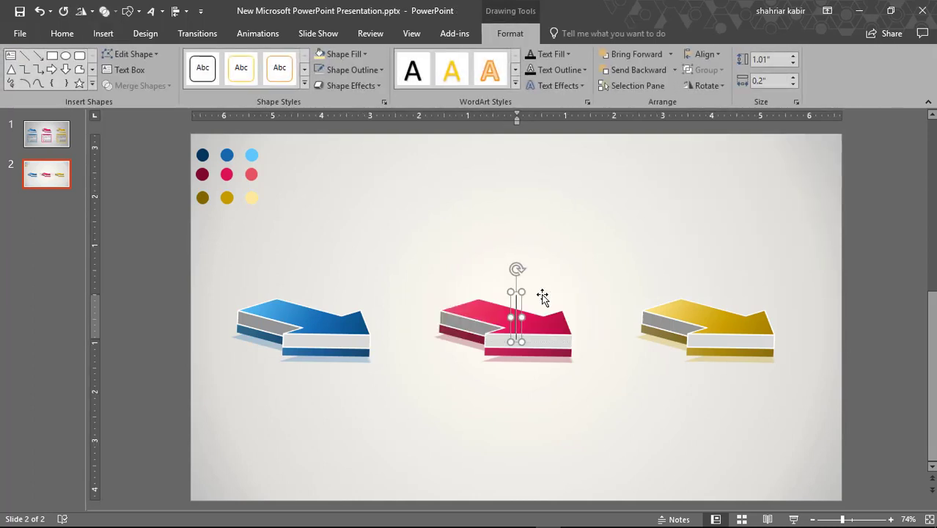
pyautogui.write('01')
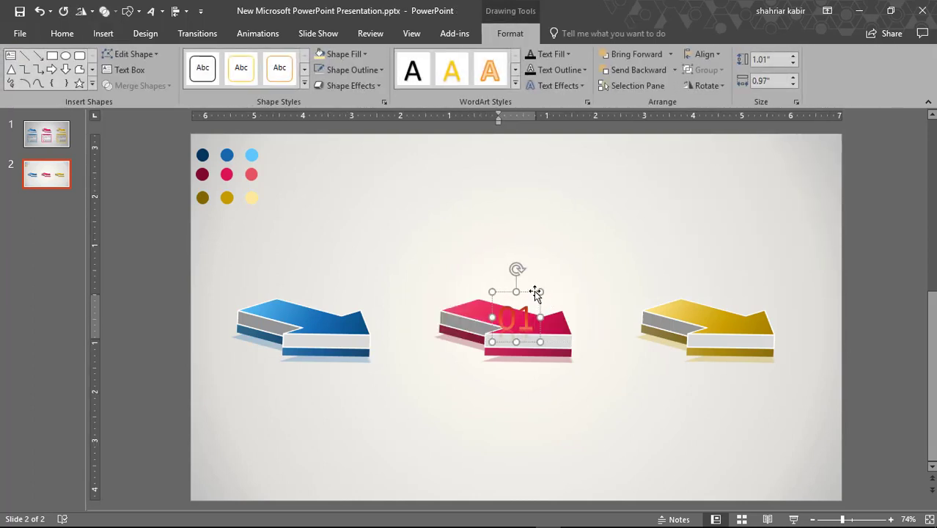
pyautogui.moveTo(535, 292)
pyautogui.mouseDown()
pyautogui.moveTo(510, 268)
pyautogui.moveTo(293, 271)
pyautogui.mouseUp()
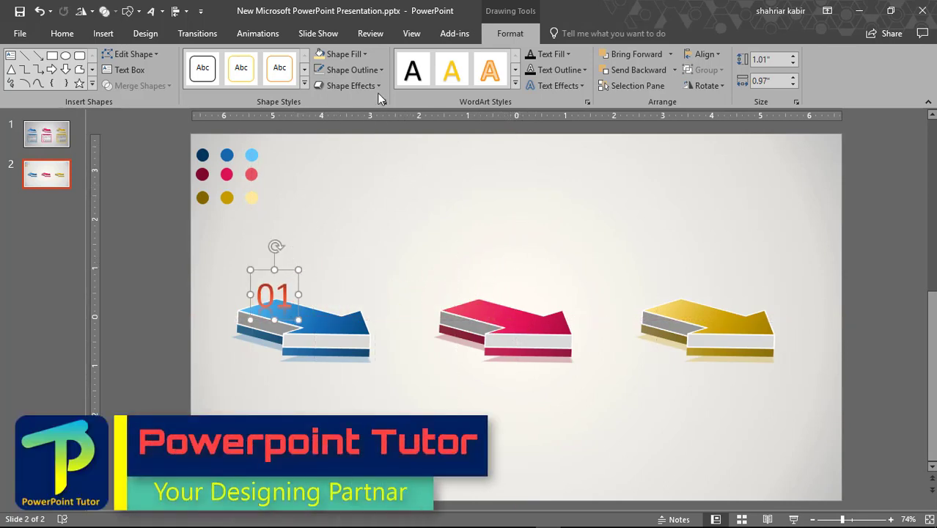
# Step: Colour the '01' dark blue from the slide dot, then duplicate it onto the pink arrow
pyautogui.click(67, 34)
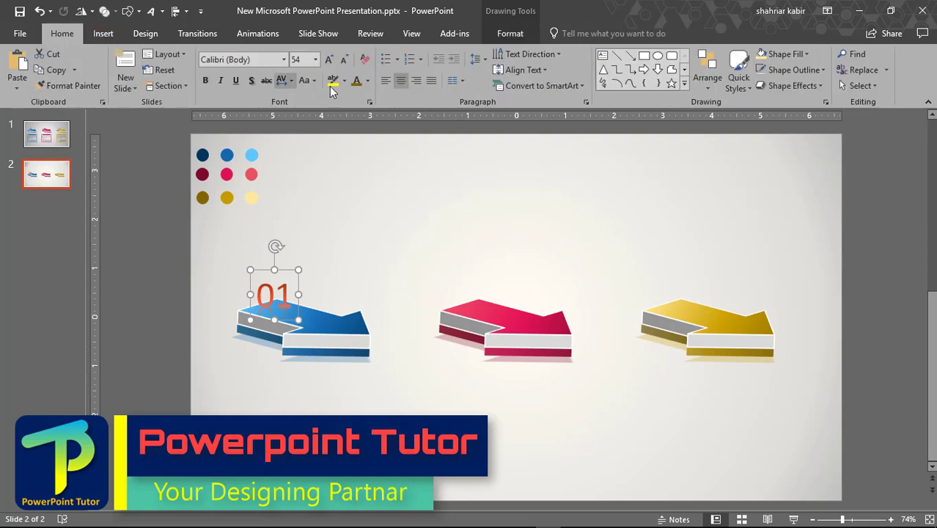
pyautogui.click(368, 82)
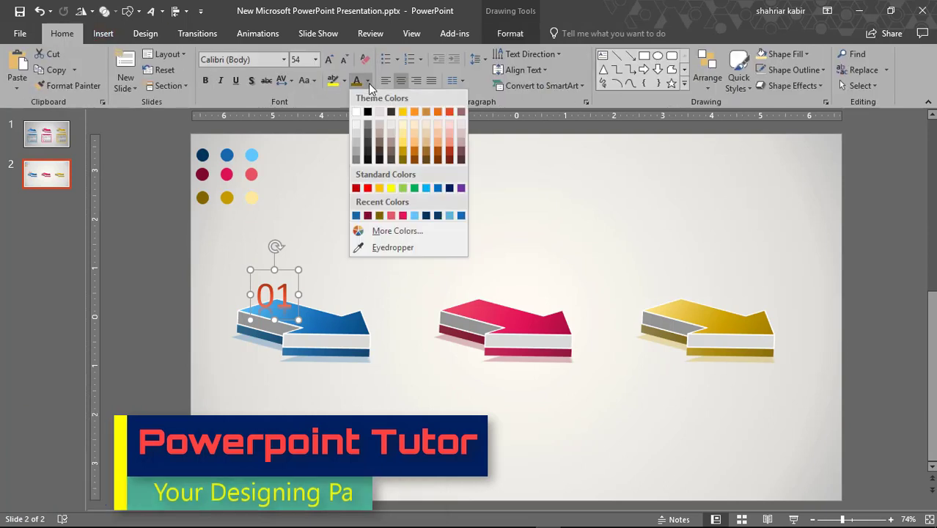
pyautogui.click(387, 248)
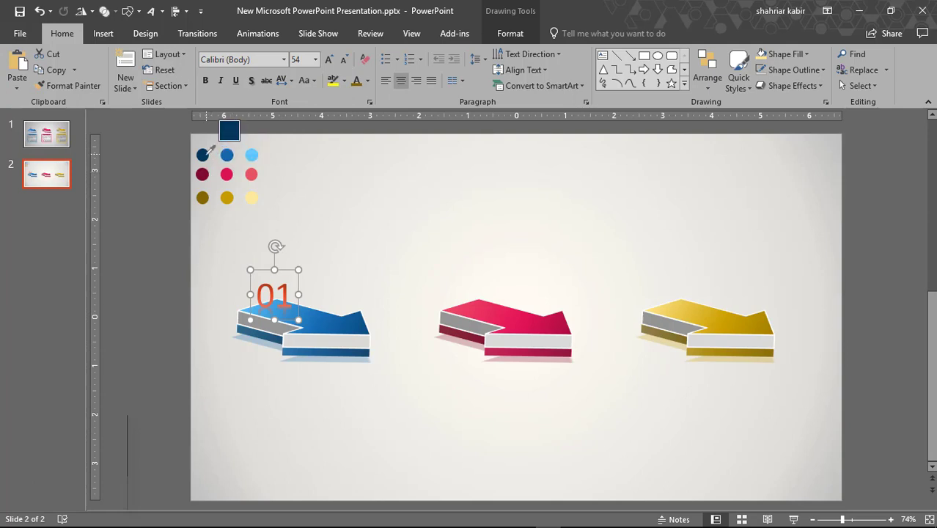
pyautogui.click(203, 154)
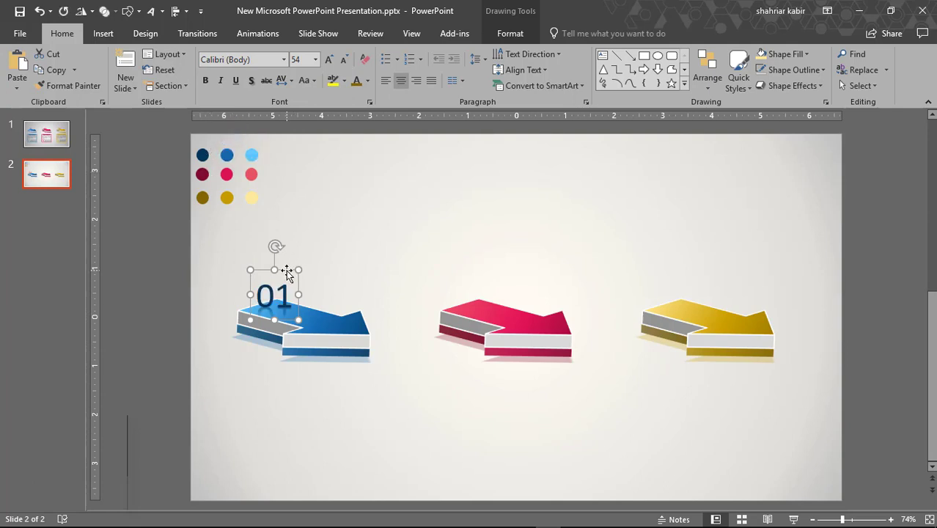
pyautogui.moveTo(286, 270); pyautogui.dragTo(289, 271)
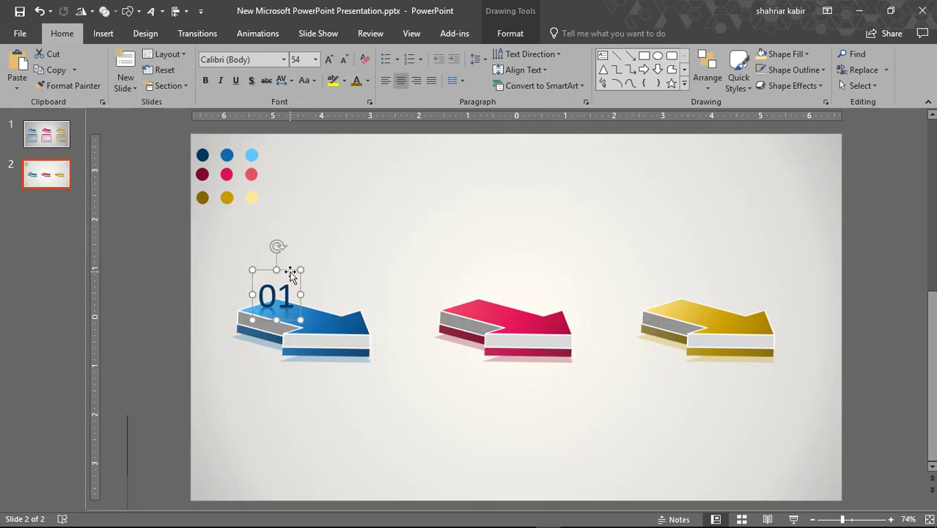
pyautogui.hotkey('ctrl', 'd')
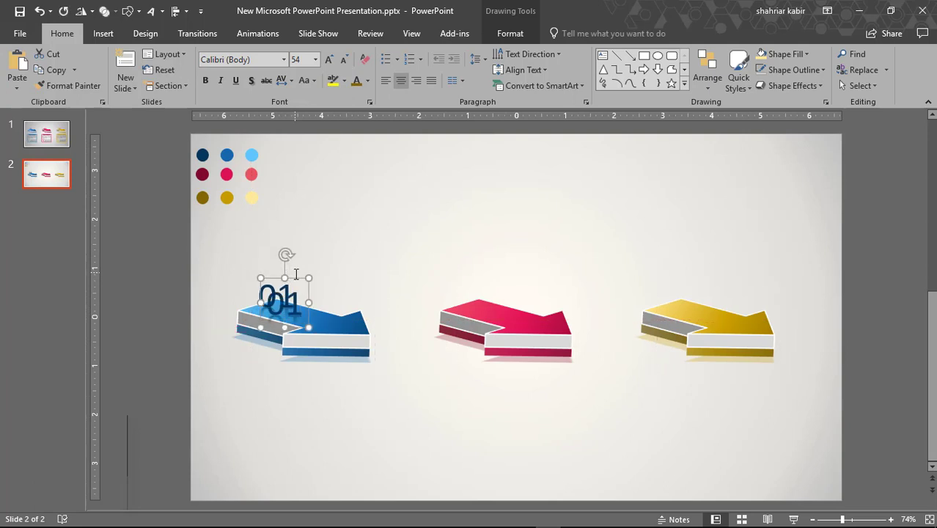
pyautogui.moveTo(296, 278); pyautogui.dragTo(489, 271)
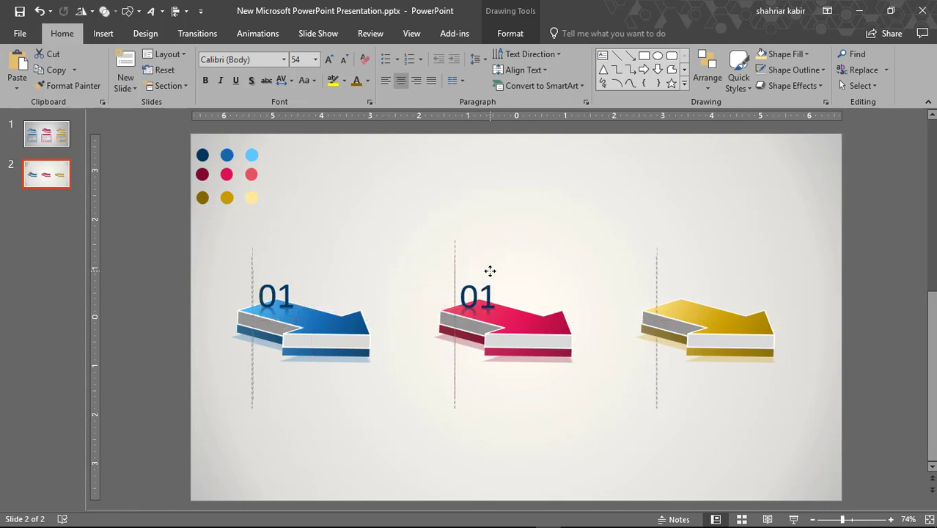
# Step: Colour the pink arrow's number dark red, then duplicate it and colour the copy dark olive
pyautogui.moveTo(489, 271); pyautogui.dragTo(490, 271)
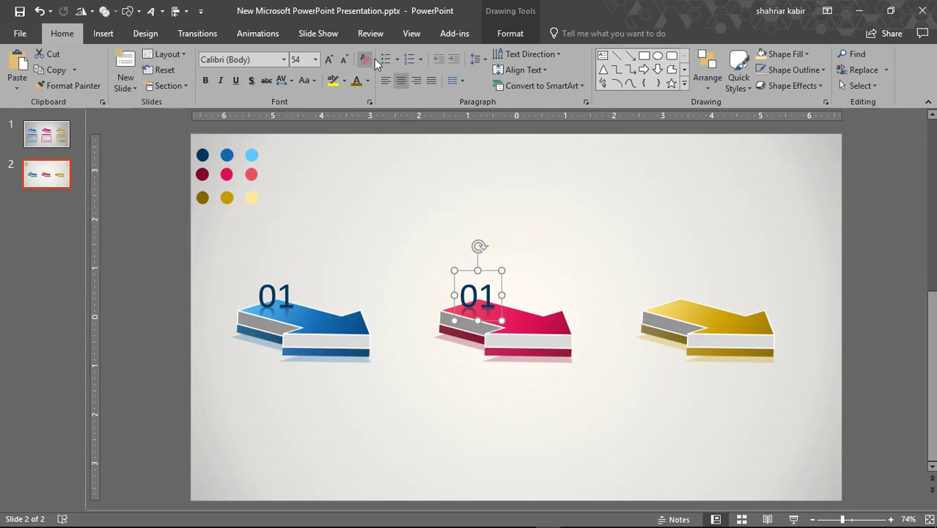
pyautogui.click(369, 81)
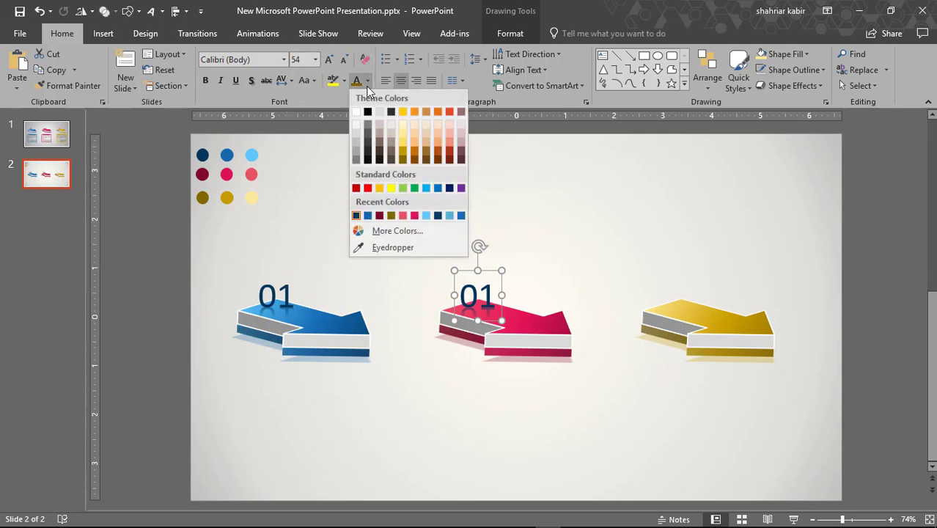
pyautogui.click(380, 244)
pyautogui.click(201, 176)
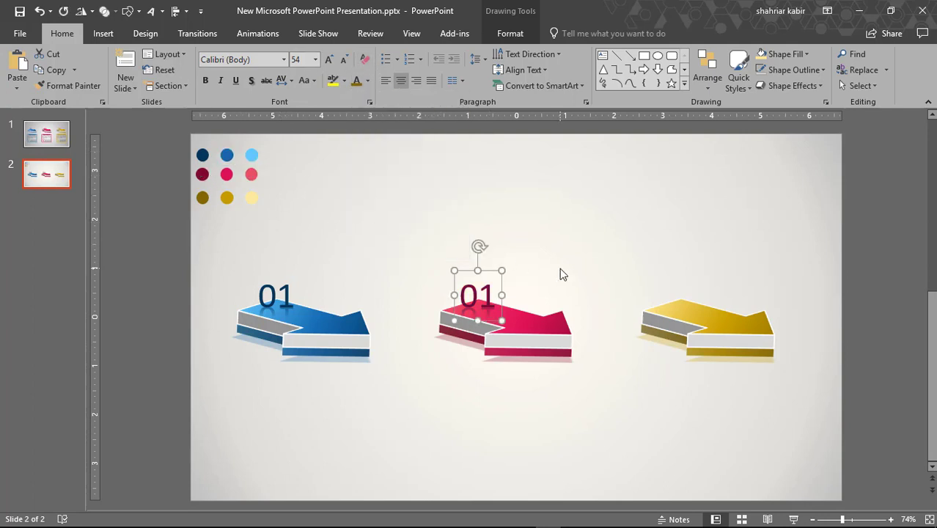
pyautogui.hotkey('ctrl', 'd')
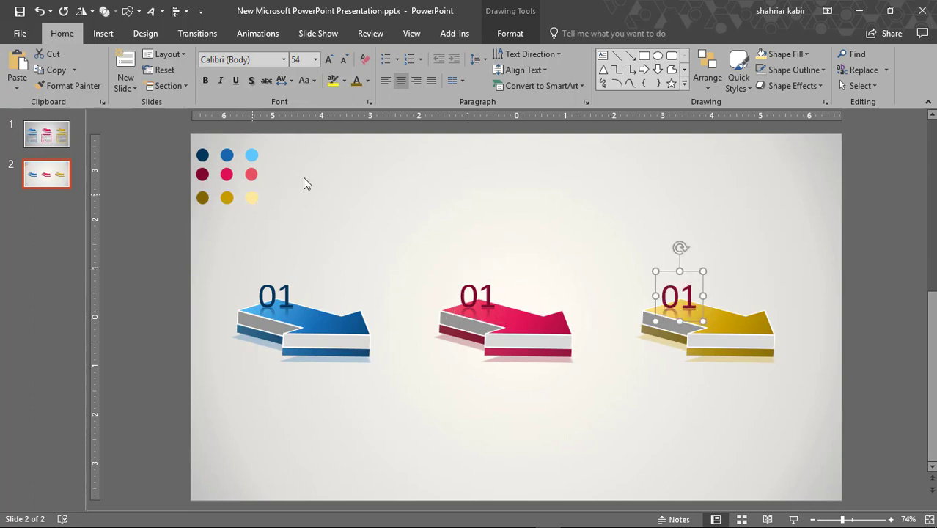
pyautogui.click(367, 83)
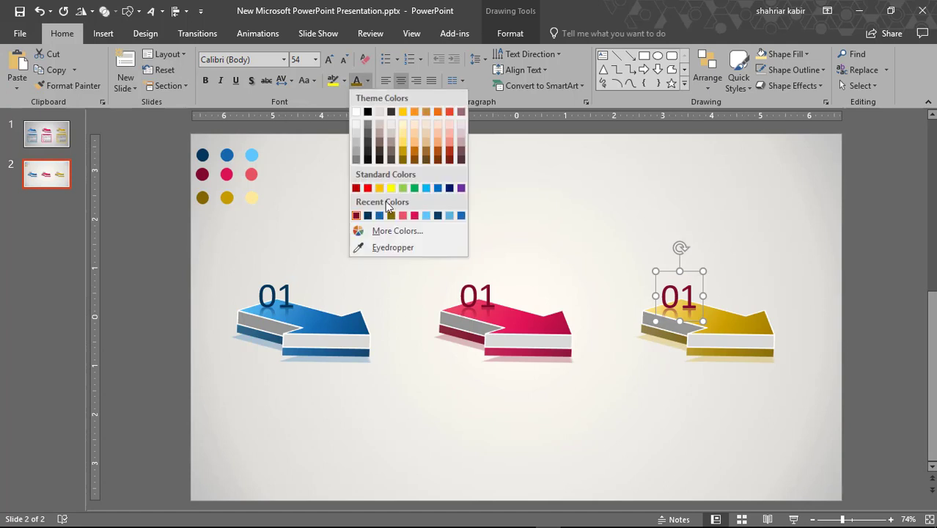
pyautogui.click(383, 245)
pyautogui.click(202, 197)
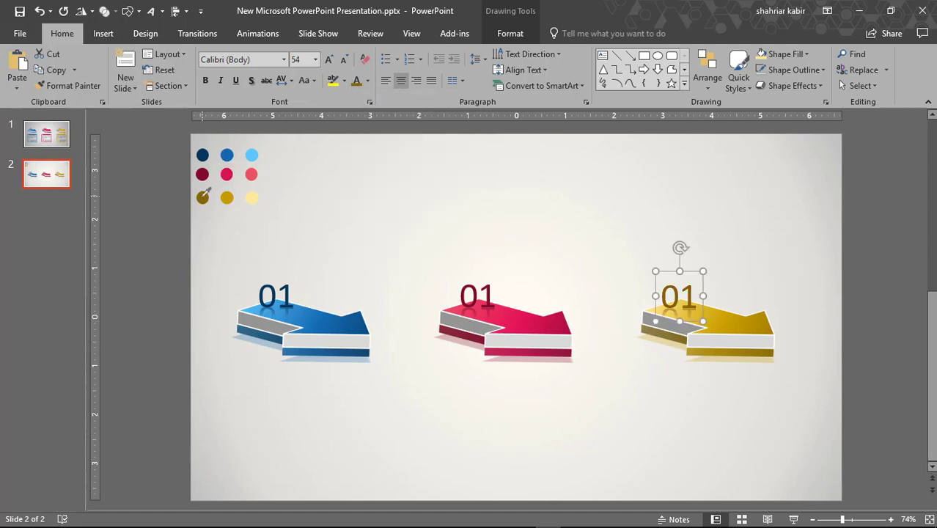
pyautogui.click(465, 230)
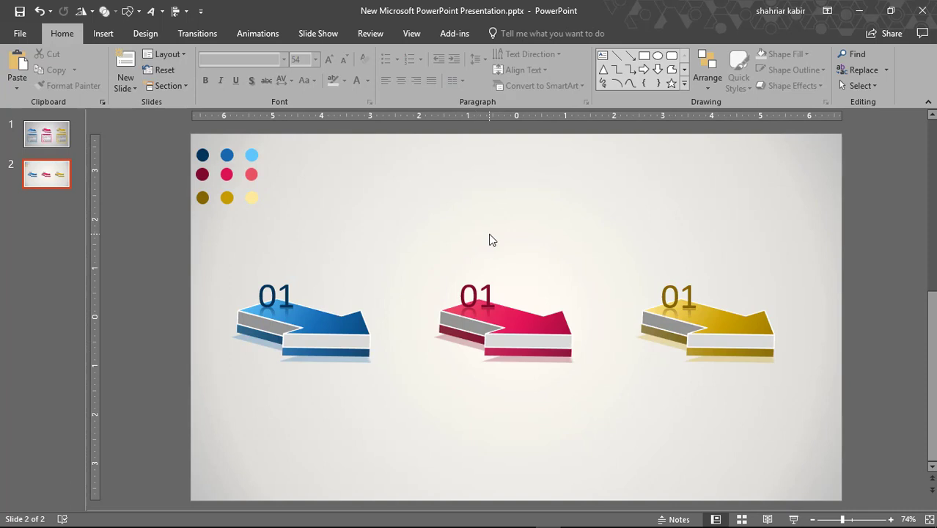
# Step: Change the pink arrow's number to '02' and the gold arrow's to '03'
pyautogui.click(490, 300)
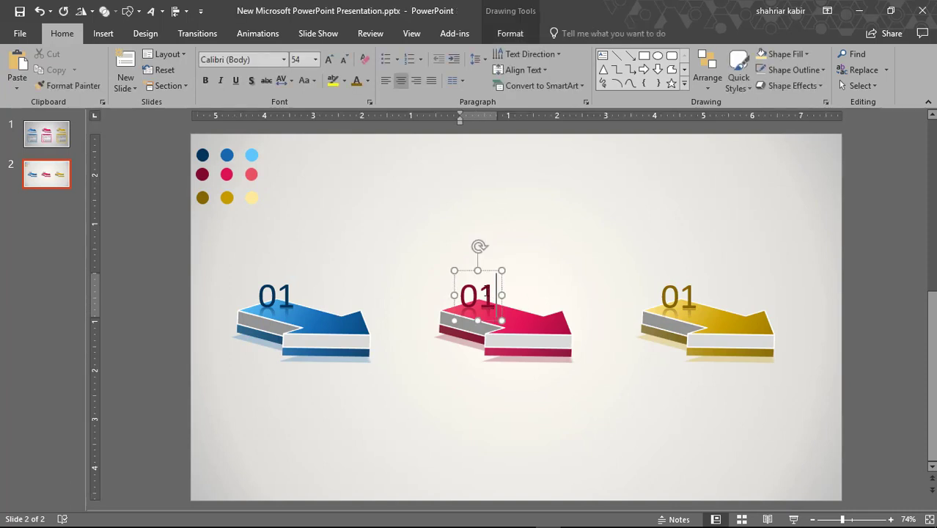
pyautogui.press('BackSpace')
pyautogui.write('2')
pyautogui.click(697, 293)
pyautogui.press('BackSpace')
pyautogui.write('3')
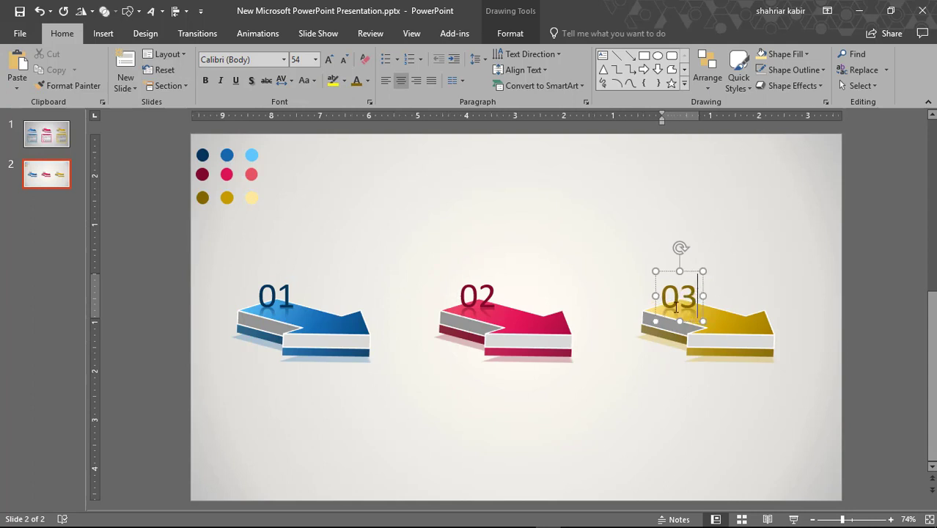
pyautogui.click(572, 433)
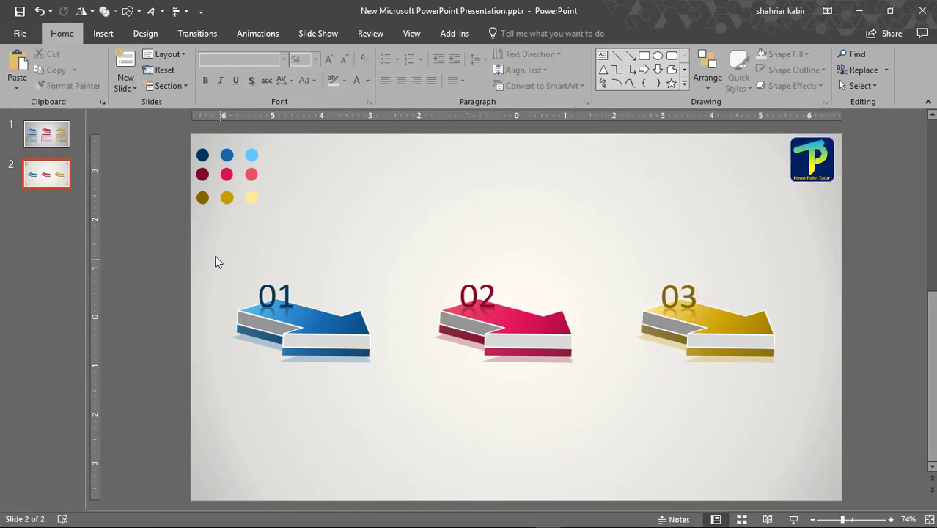
# Step: Delete the colour dots, group the three arrows and move the group higher
pyautogui.moveTo(338, 233); pyautogui.dragTo(152, 115)
pyautogui.press('Delete')
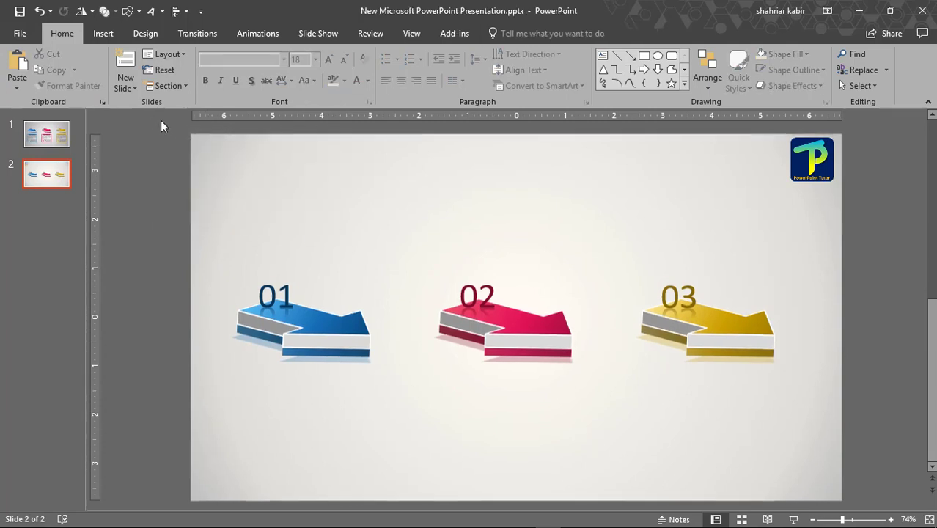
pyautogui.moveTo(153, 192); pyautogui.dragTo(842, 505)
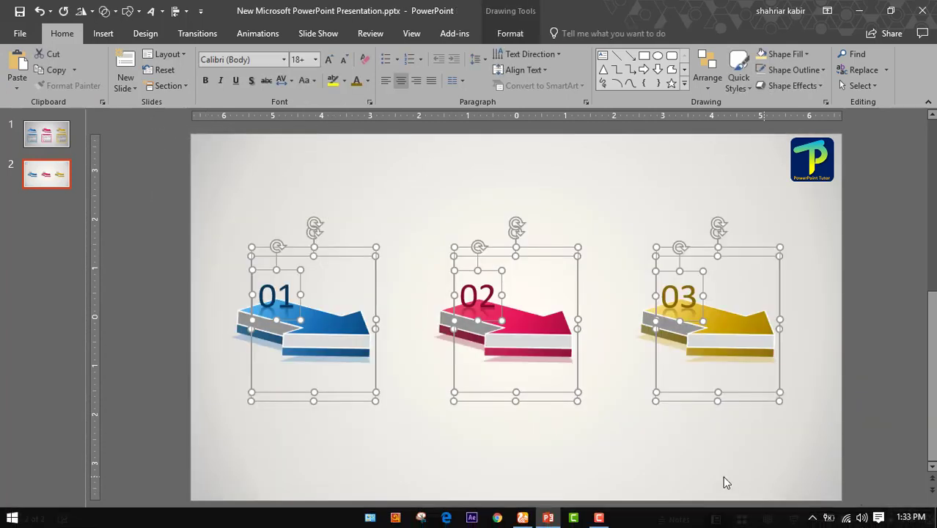
pyautogui.hotkey('ctrl', 'g')
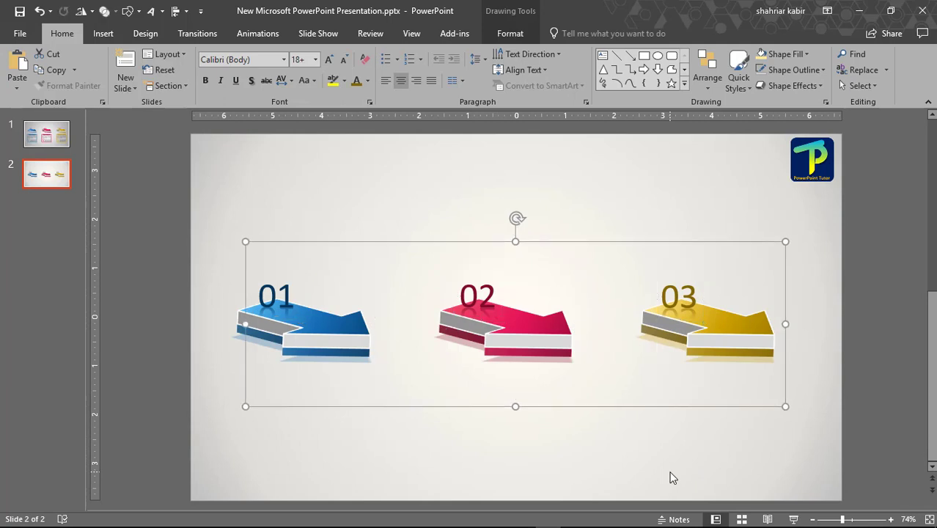
pyautogui.moveTo(595, 242); pyautogui.dragTo(594, 193)
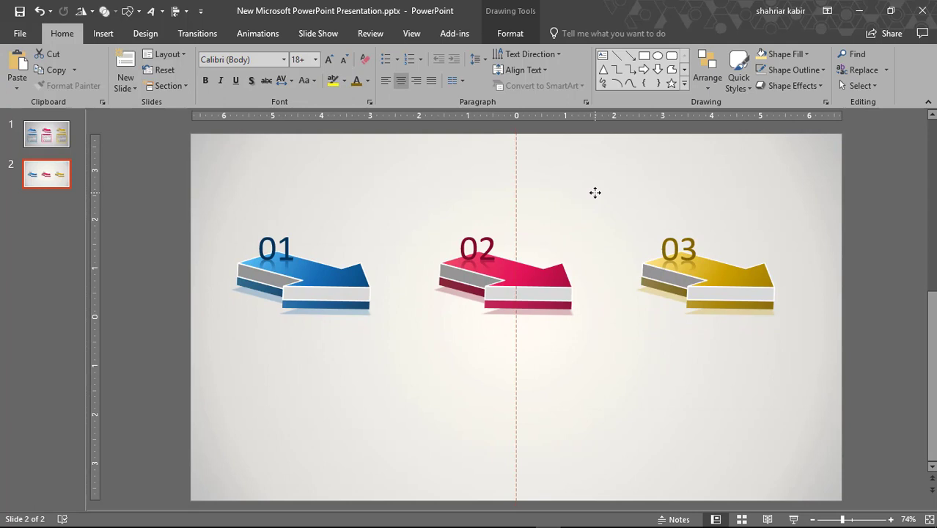
pyautogui.click(42, 140)
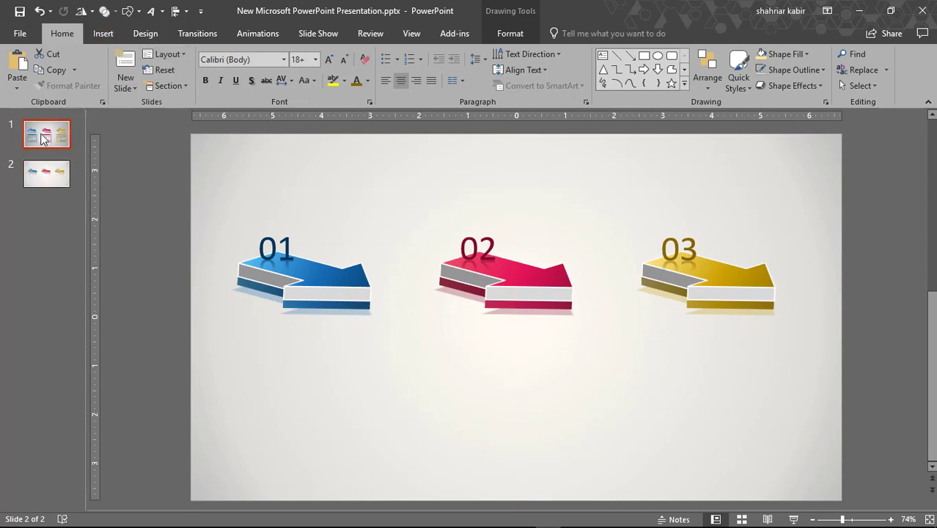
# Step: Paste the ONE HEADLINE box from slide 1 under arrow 01 on slide 2
pyautogui.moveTo(160, 285); pyautogui.dragTo(410, 498)
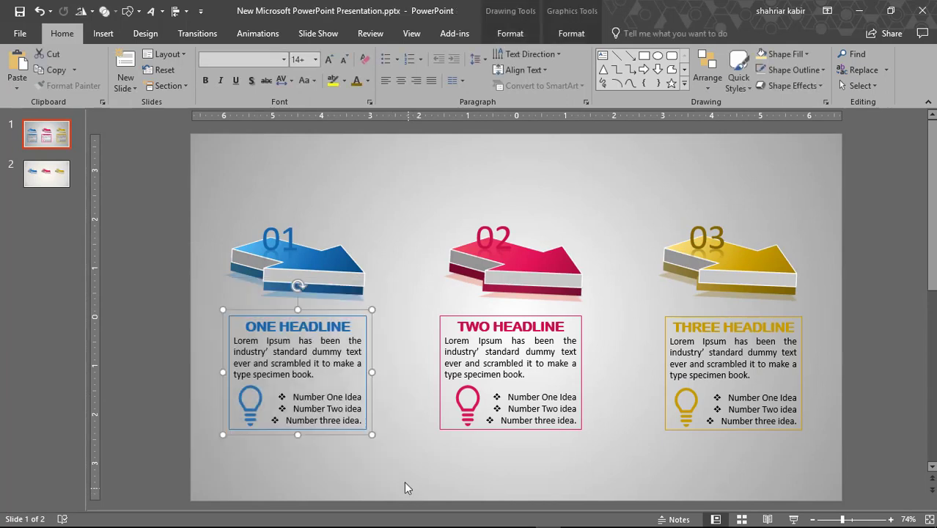
pyautogui.click(53, 180)
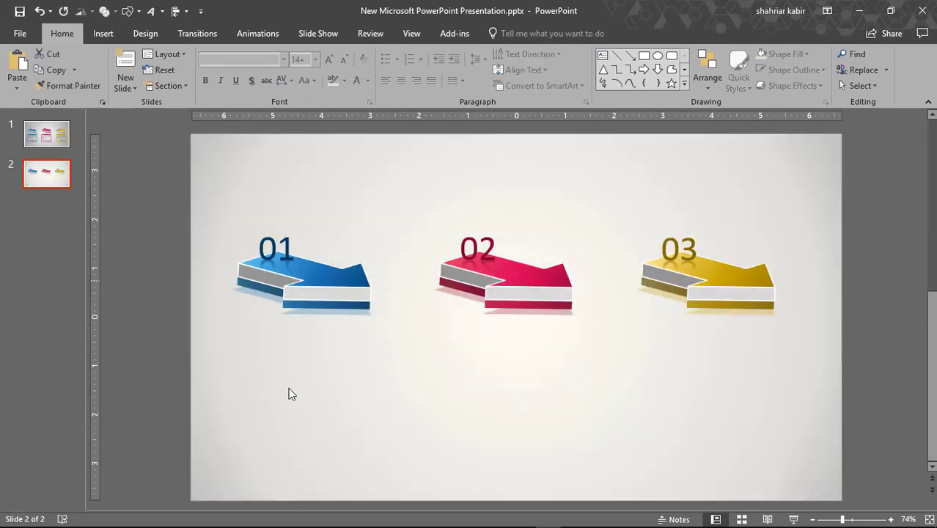
pyautogui.hotkey('ctrl', 'v')
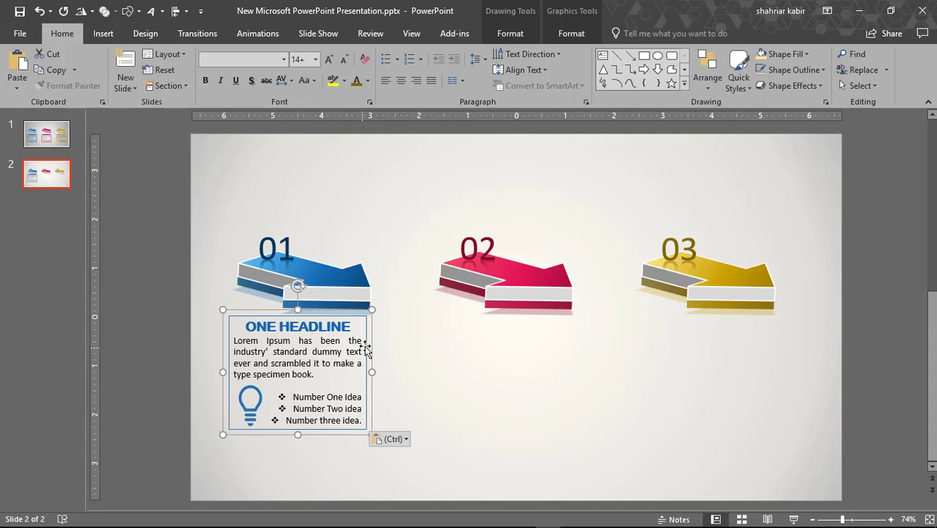
pyautogui.moveTo(325, 311); pyautogui.dragTo(327, 328)
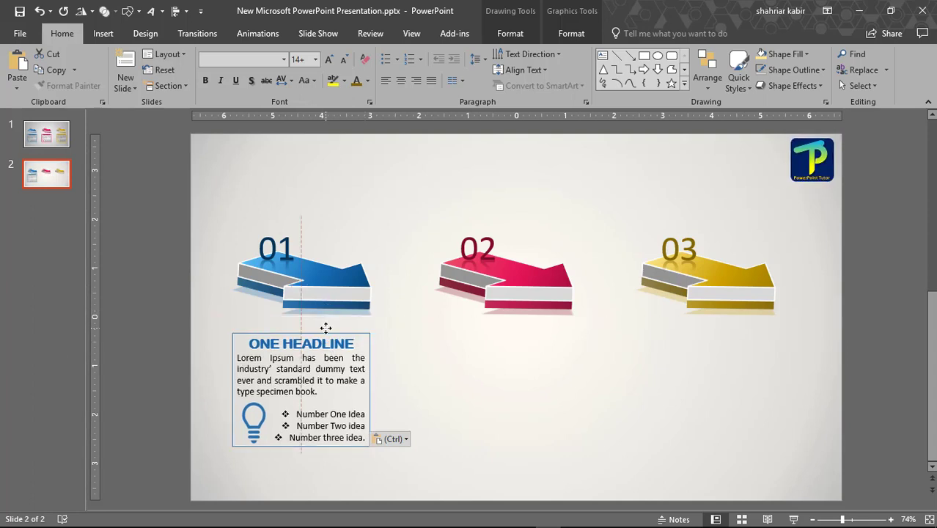
# Step: Paste the TWO HEADLINE box from slide 1 under arrow 02
pyautogui.click(58, 142)
pyautogui.click(456, 315)
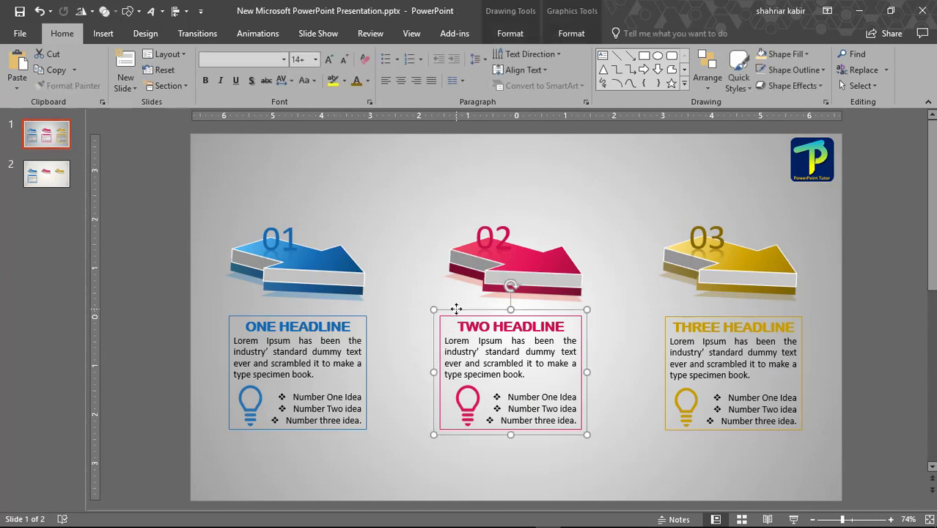
pyautogui.click(47, 174)
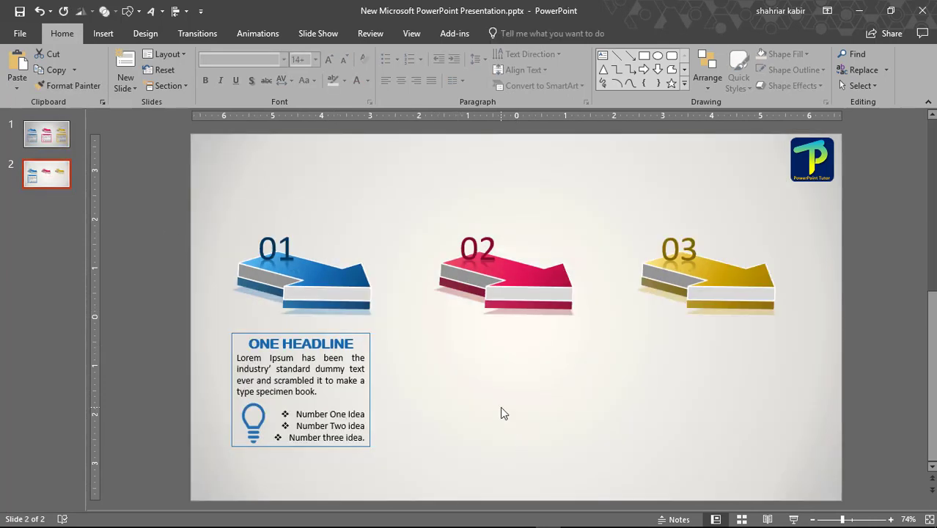
pyautogui.hotkey('ctrl', 'v')
pyautogui.moveTo(536, 311); pyautogui.dragTo(541, 327)
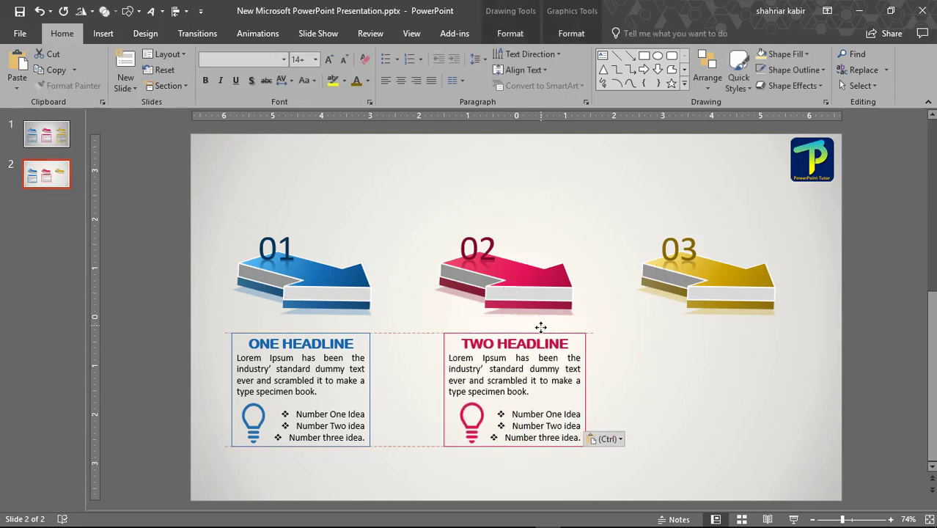
# Step: Copy the THREE HEADLINE box from slide 1 and line it up under arrow 03
pyautogui.click(47, 135)
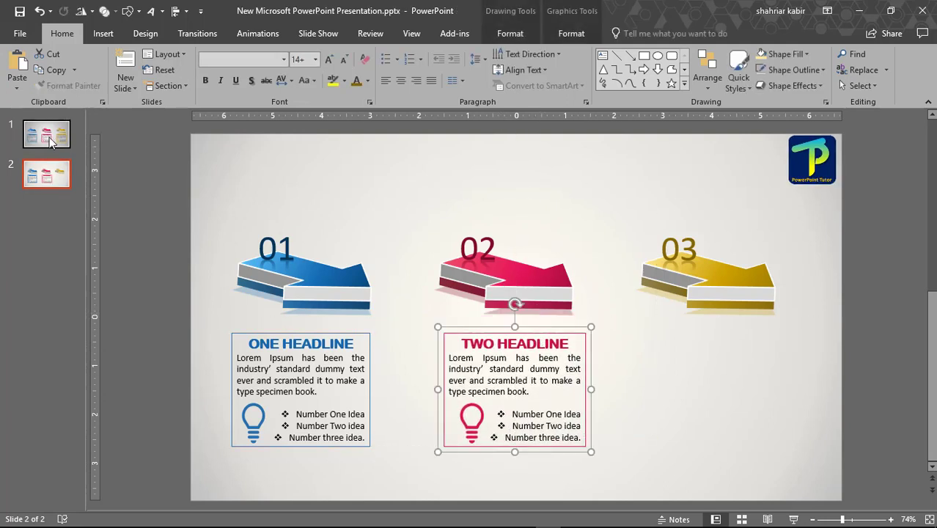
pyautogui.click(670, 318)
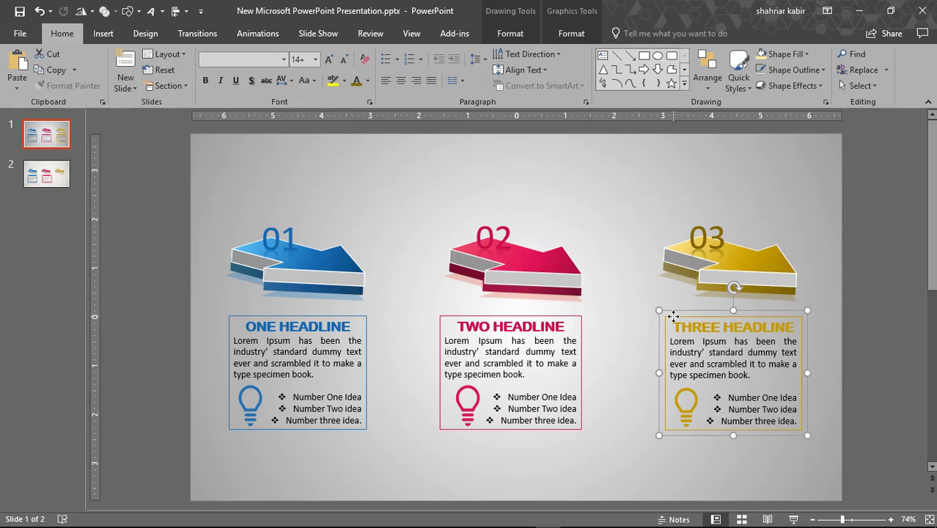
pyautogui.hotkey('ctrl', 'c')
pyautogui.click(46, 174)
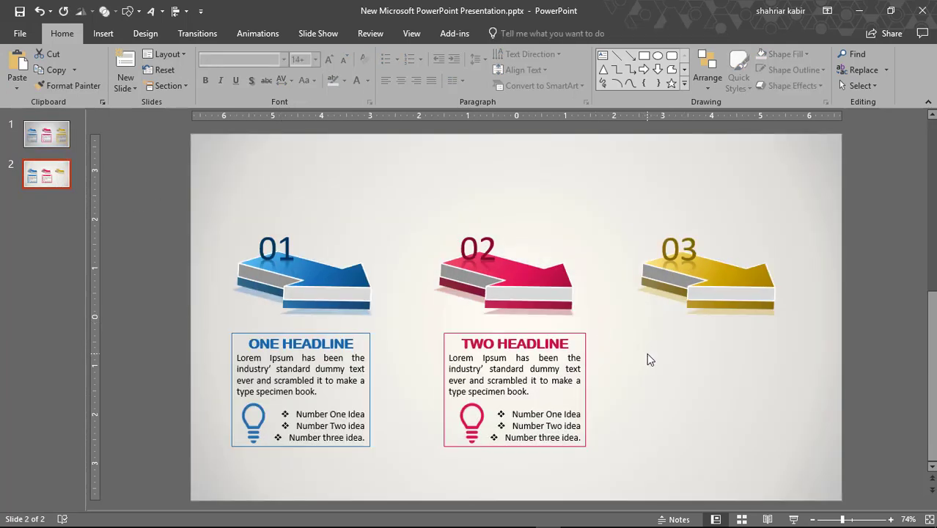
pyautogui.hotkey('ctrl', 'v')
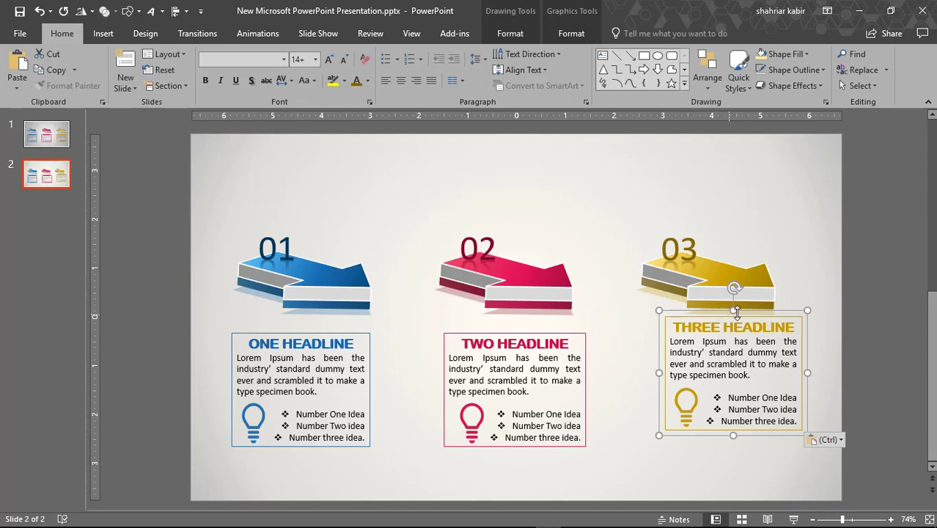
pyautogui.moveTo(747, 316); pyautogui.dragTo(748, 329)
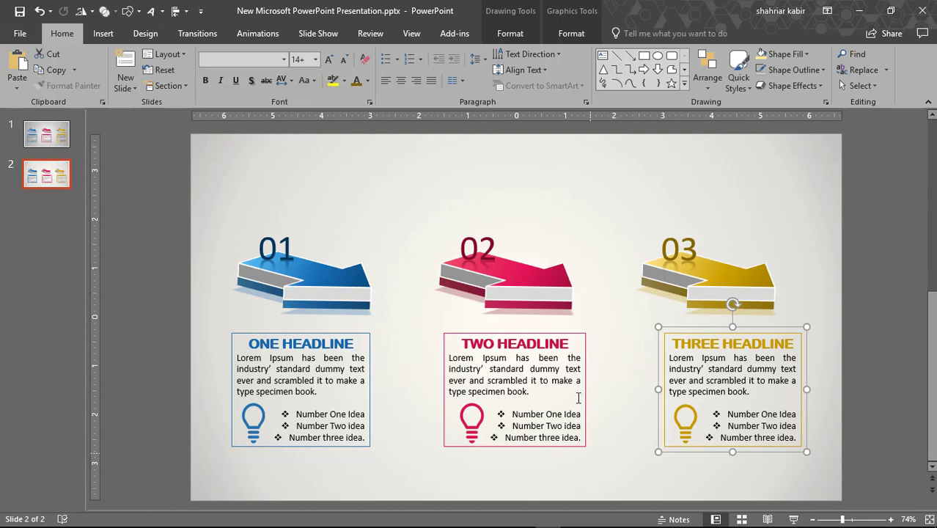
# Step: Nudge the TWO and THREE HEADLINE boxes left so all three are evenly spaced
pyautogui.click(533, 334)
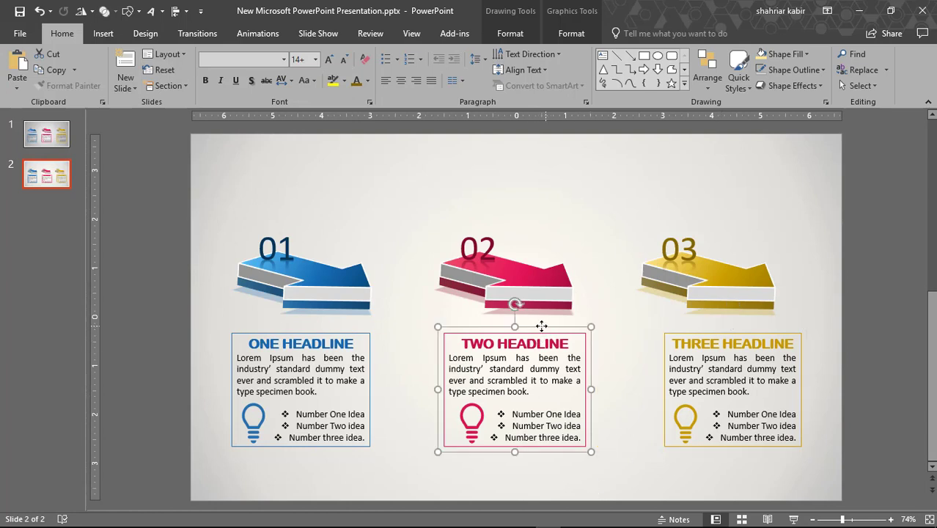
pyautogui.moveTo(544, 327); pyautogui.dragTo(537, 324)
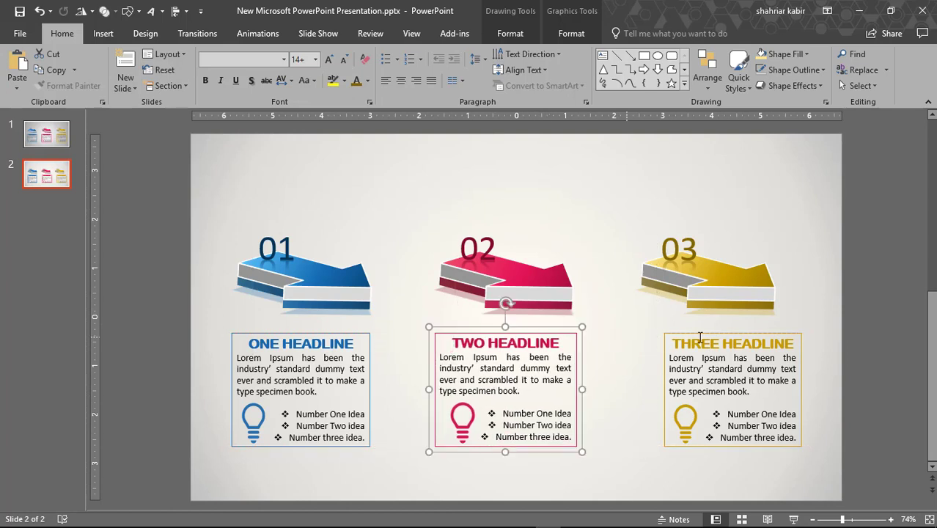
pyautogui.click(730, 329)
pyautogui.moveTo(743, 327); pyautogui.dragTo(722, 323)
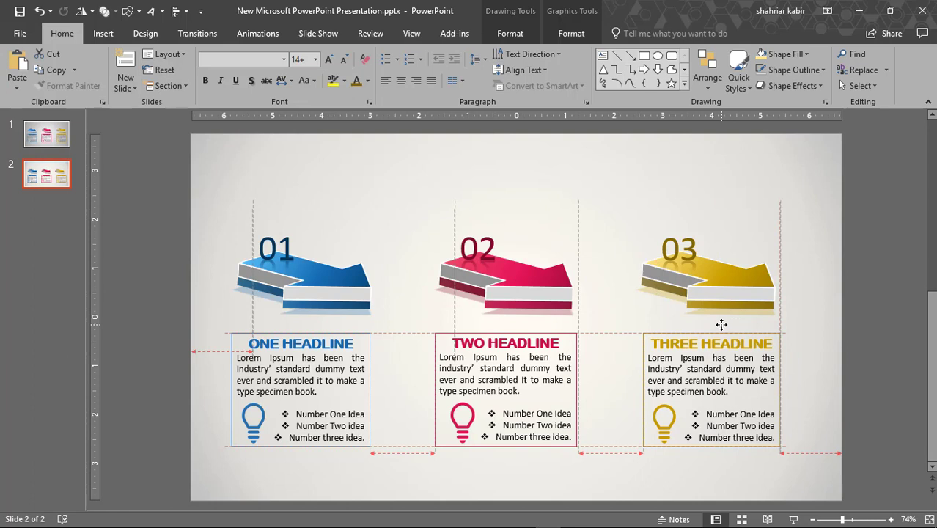
pyautogui.moveTo(721, 324); pyautogui.dragTo(721, 324)
pyautogui.click(705, 467)
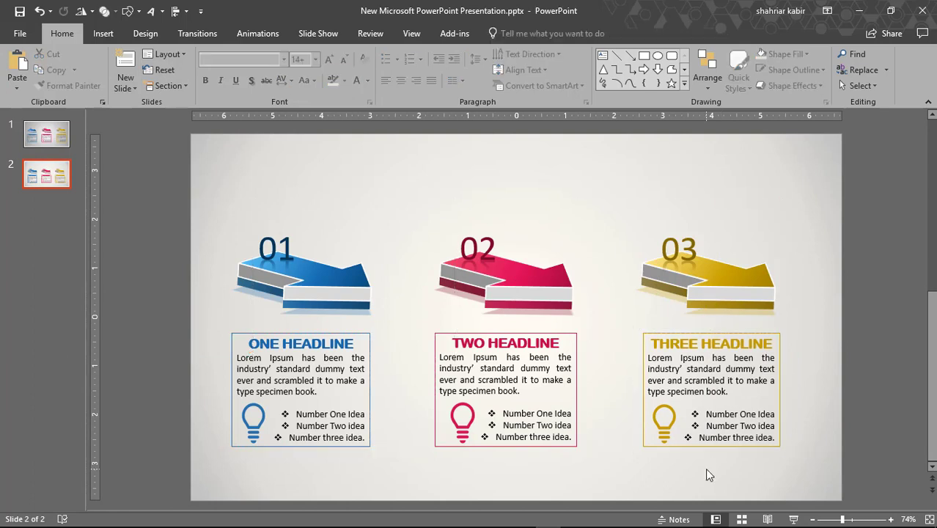
# Step: Run the slide show from the arrows slide using the status-bar Slide Show button
pyautogui.click(792, 519)
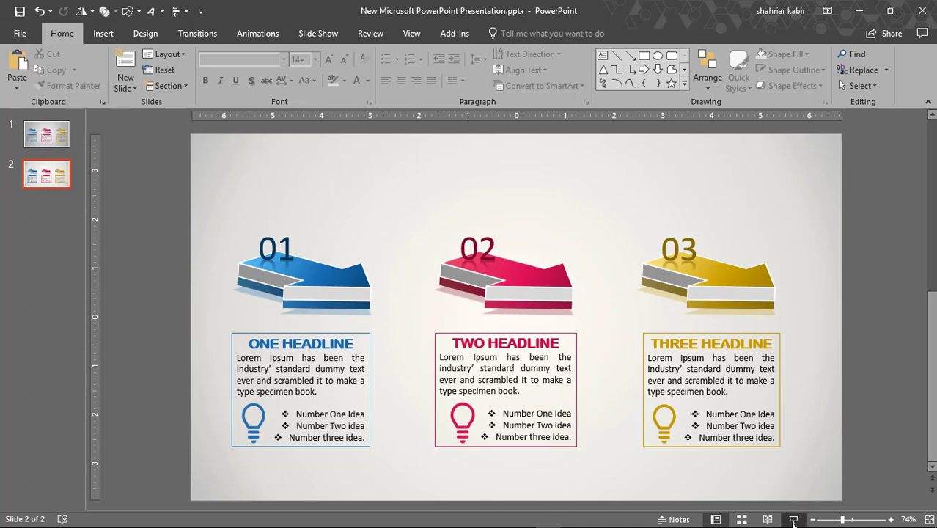